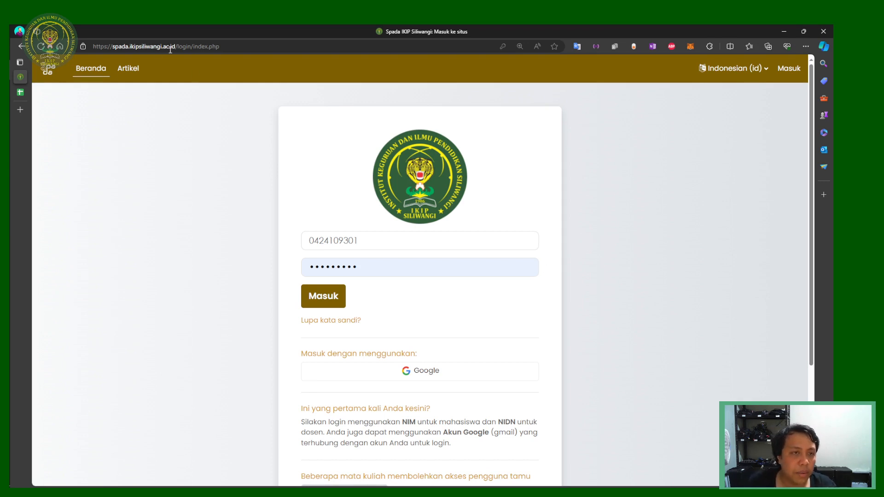
# Step: Copy the SPADA site address and load its login page in a new tab
pyautogui.moveTo(176, 48); pyautogui.dragTo(92, 46)
pyautogui.hotkey('ctrl', 'c')
pyautogui.click(194, 44)
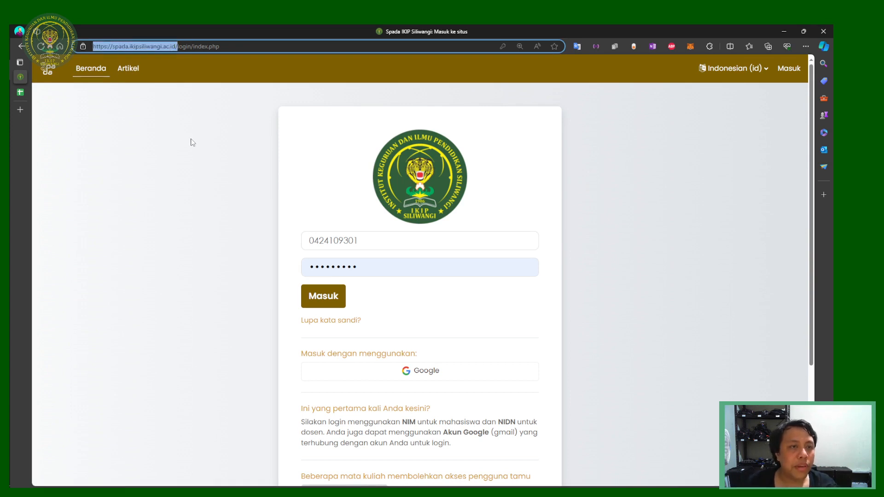
pyautogui.click(152, 138)
pyautogui.click(26, 113)
pyautogui.hotkey('ctrl', 'v')
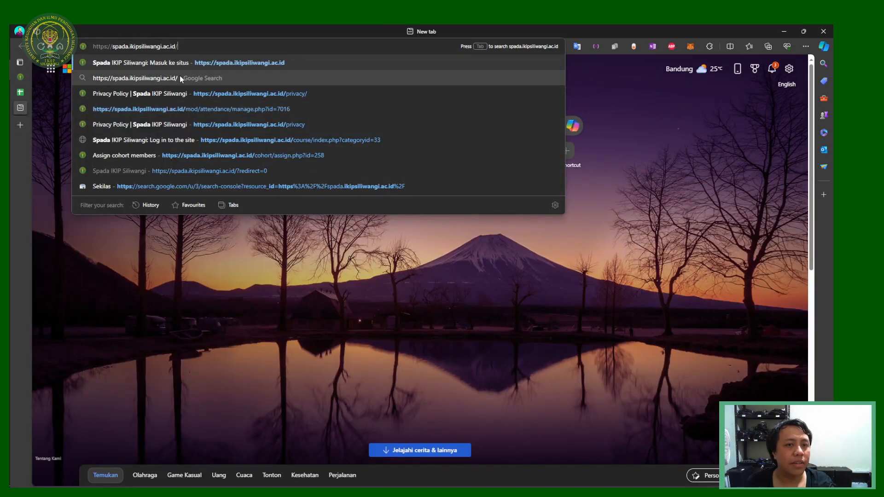
pyautogui.click(190, 64)
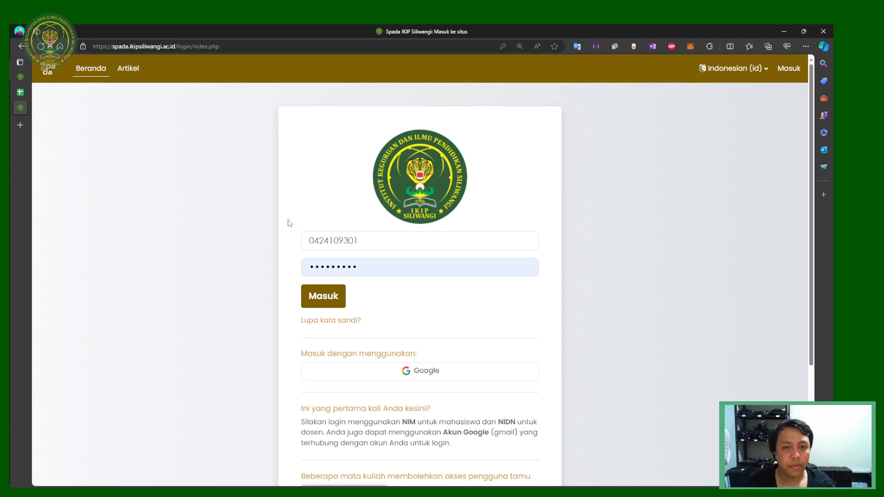
# Step: Check the saved login accounts, then close the untitled spreadsheet and the duplicate SPADA tab
pyautogui.click(394, 264)
pyautogui.click(402, 241)
pyautogui.click(572, 231)
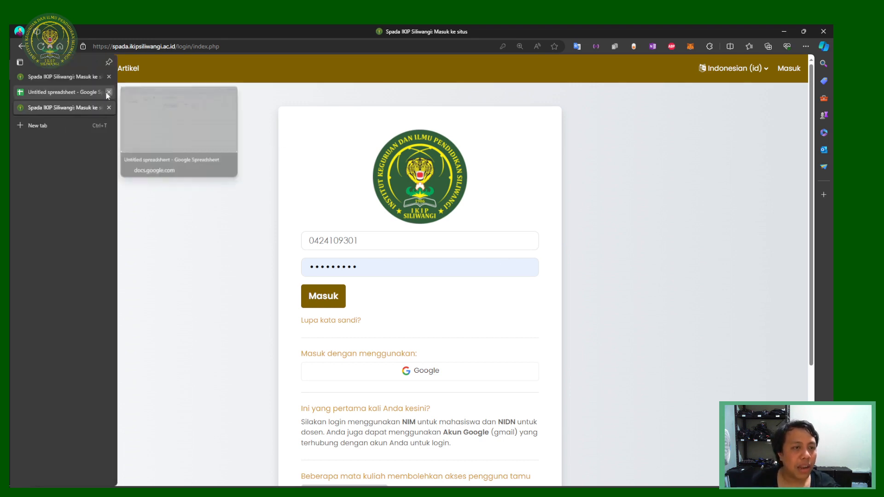
pyautogui.click(109, 92)
pyautogui.click(109, 92)
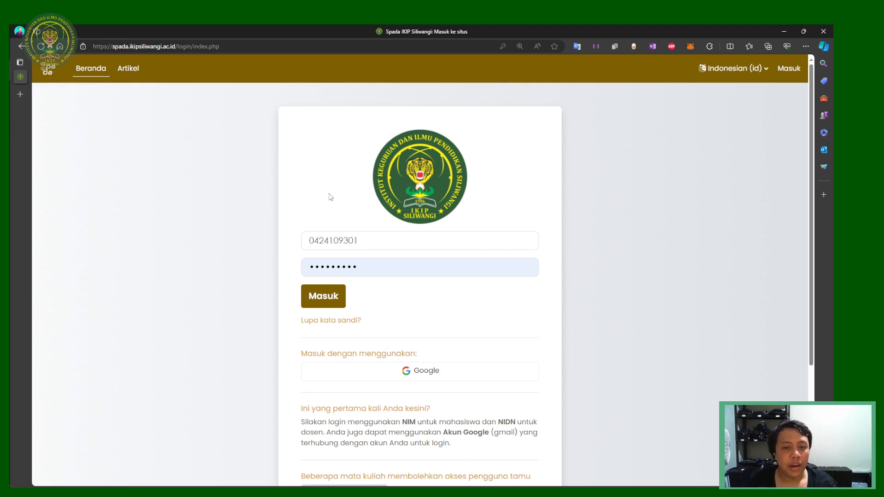
# Step: Fill the username and password from Edge's saved accounts and sign in with Masuk
pyautogui.click(398, 238)
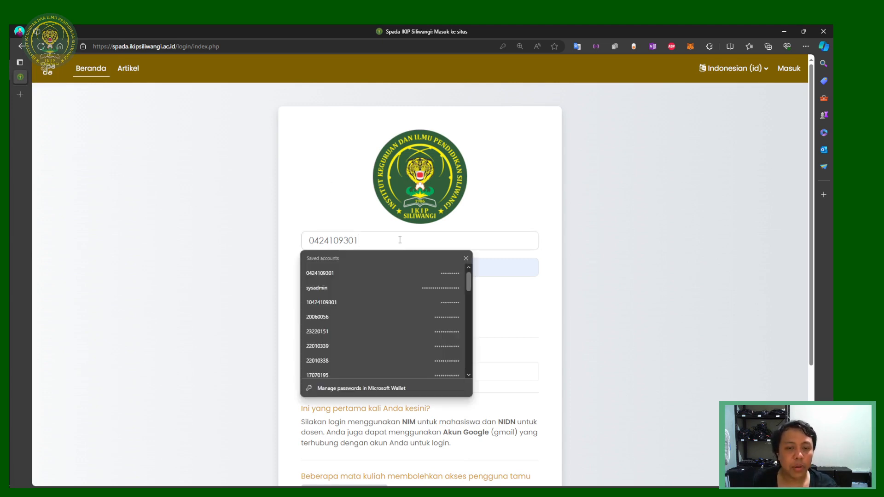
pyautogui.click(521, 264)
pyautogui.click(480, 247)
pyautogui.click(565, 257)
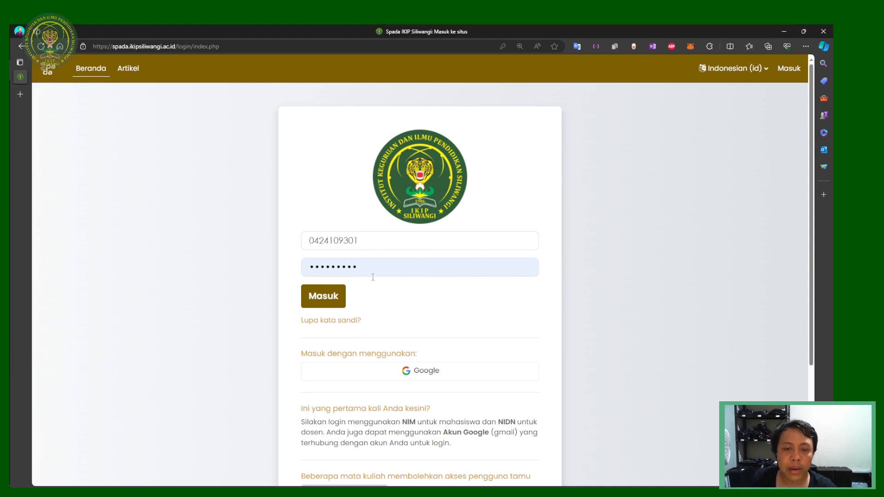
pyautogui.click(386, 268)
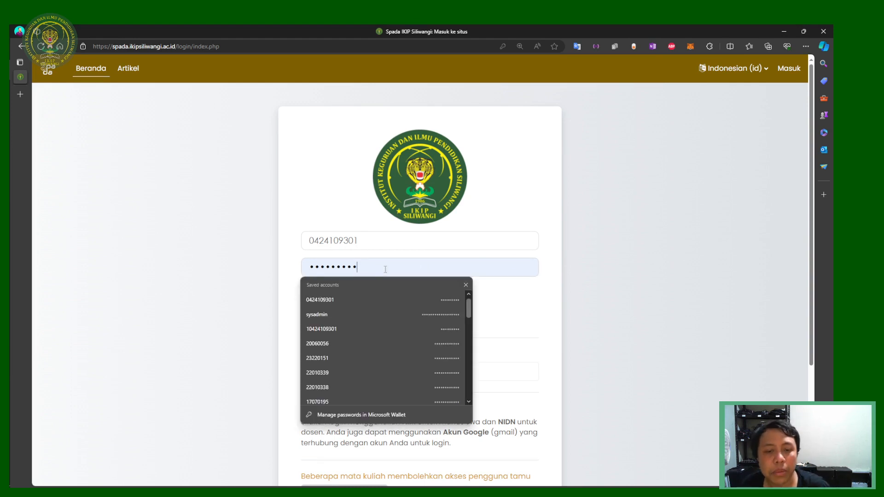
pyautogui.click(276, 266)
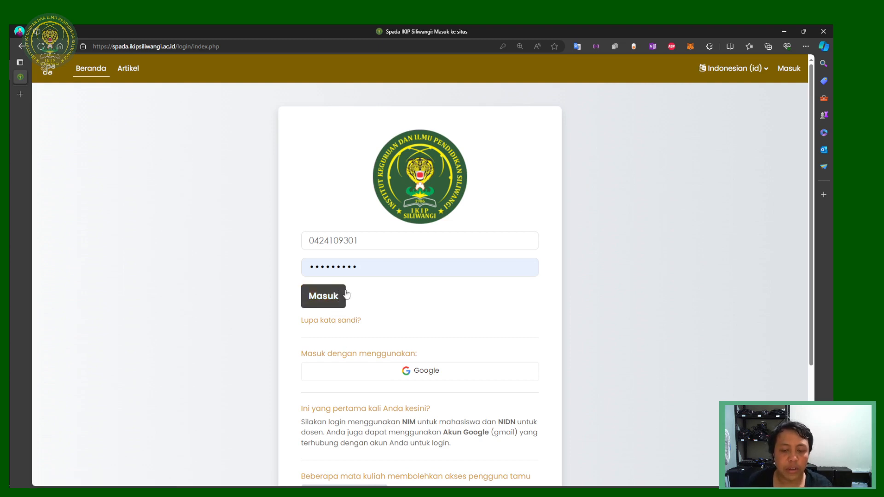
pyautogui.click(336, 305)
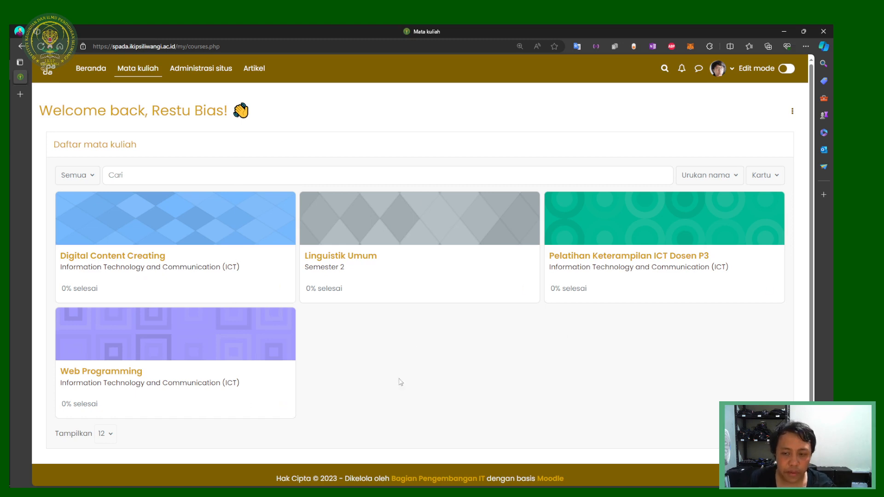
# Step: Archive the Linguistik Umum course with Arsipkan from its card's ⋮ menu
pyautogui.click(525, 288)
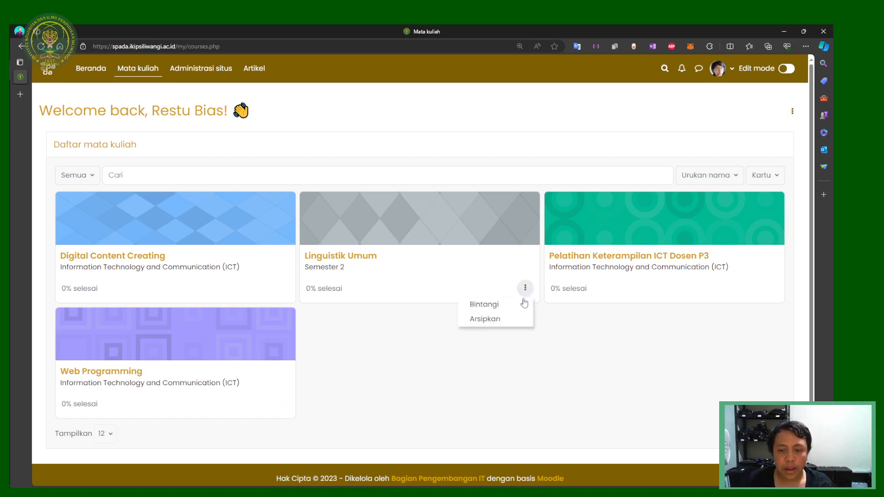
pyautogui.click(504, 320)
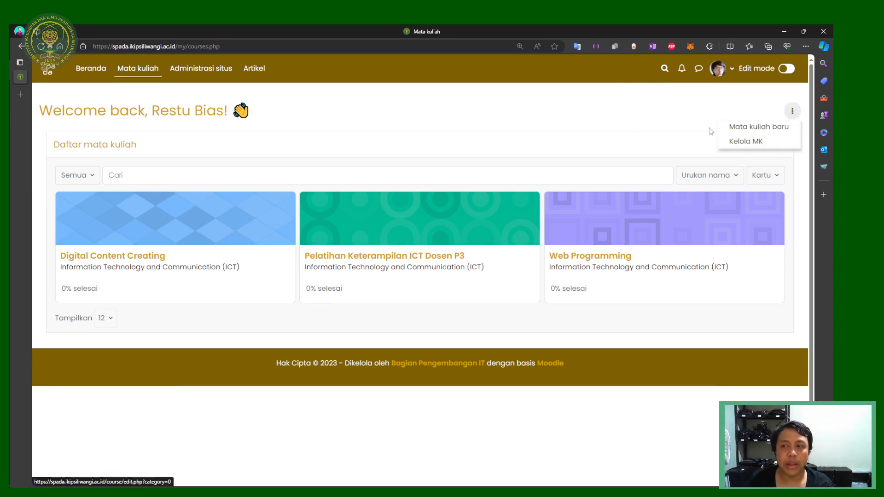
# Step: Switch the Moodle interface language to English from the user menu
pyautogui.click(693, 130)
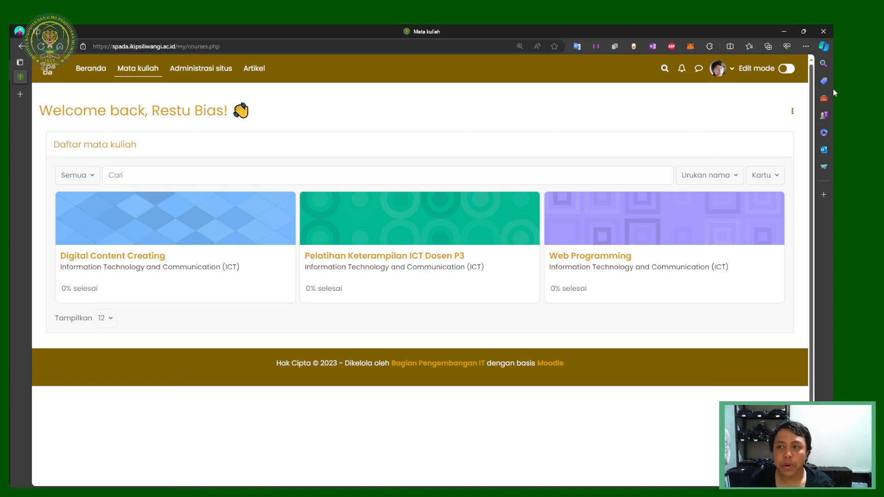
pyautogui.click(791, 113)
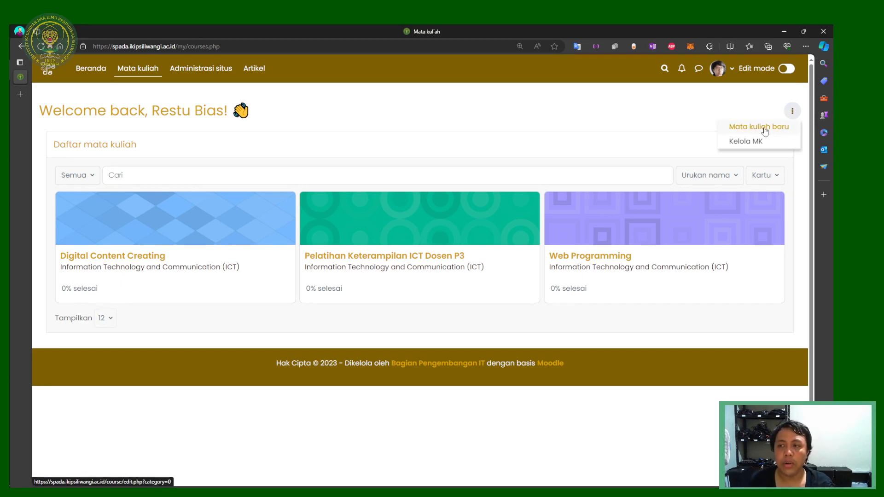
pyautogui.click(716, 70)
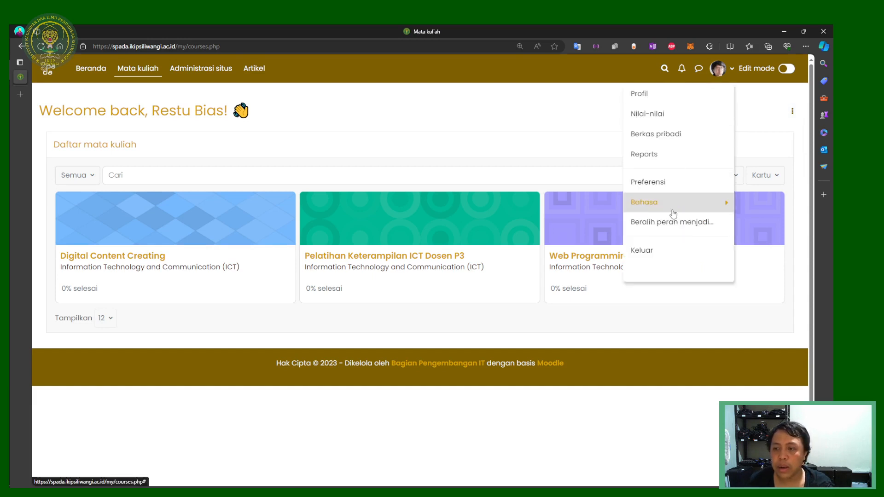
pyautogui.click(711, 204)
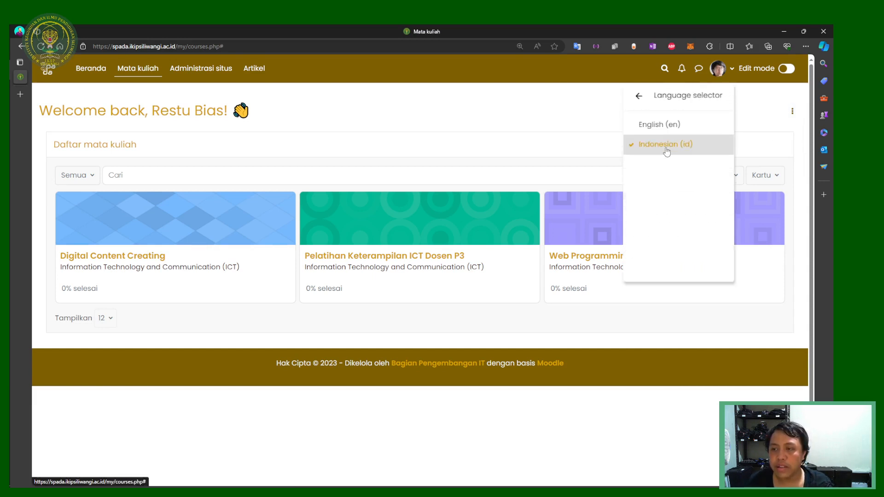
pyautogui.click(666, 132)
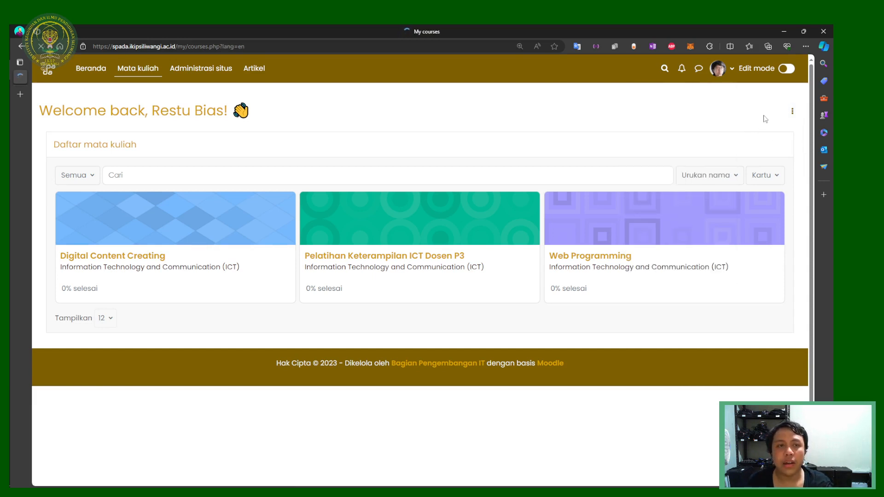
# Step: Switch the interface language back to Indonesian
pyautogui.click(791, 107)
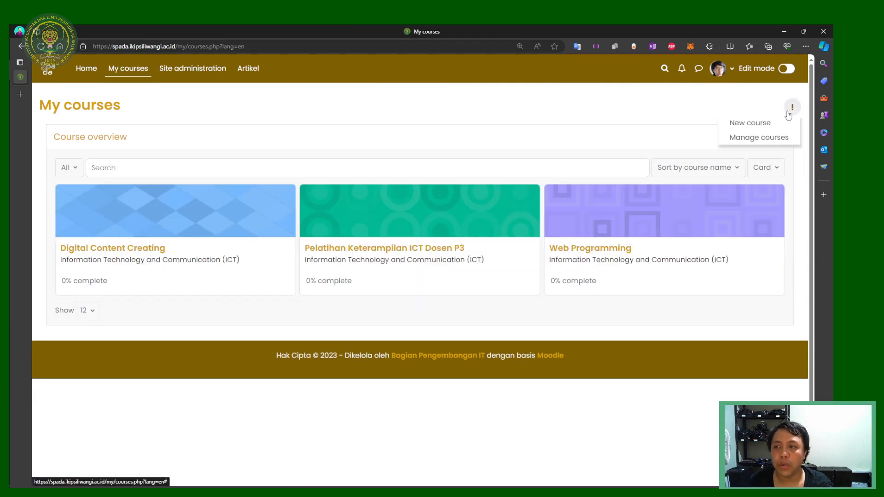
pyautogui.click(718, 103)
pyautogui.click(720, 68)
pyautogui.click(659, 203)
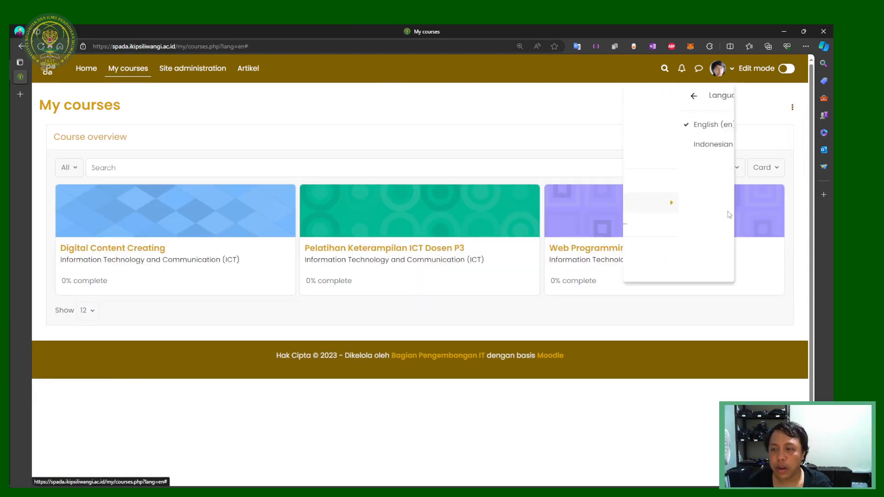
pyautogui.click(701, 147)
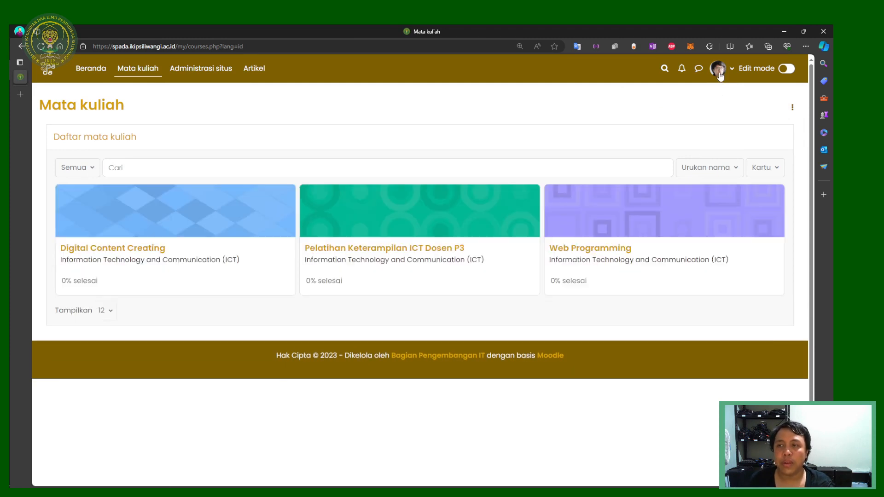
# Step: Show the page's ⋮ menu listing Mata kuliah baru and Kelola MK
pyautogui.click(719, 70)
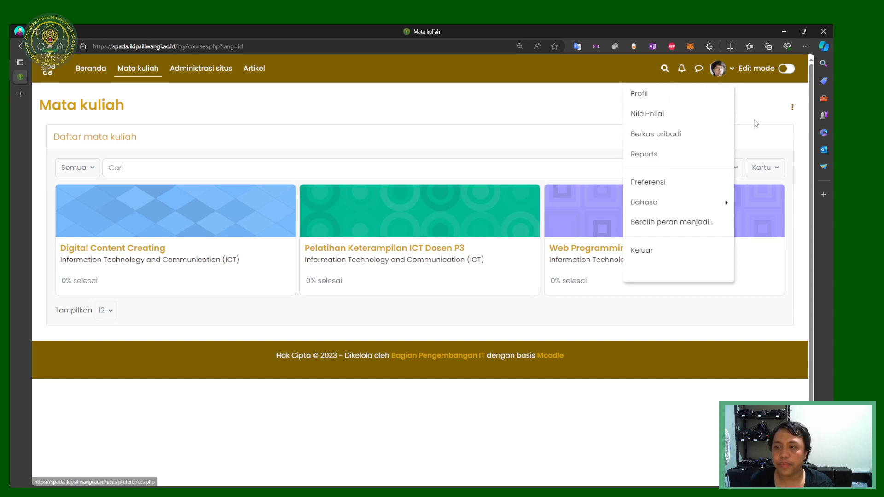
pyautogui.click(719, 69)
pyautogui.click(719, 69)
pyautogui.click(701, 203)
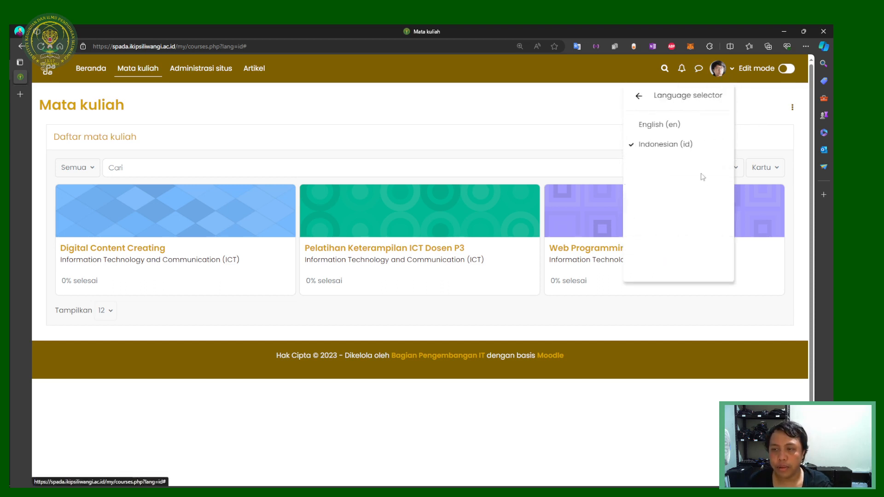
pyautogui.click(518, 130)
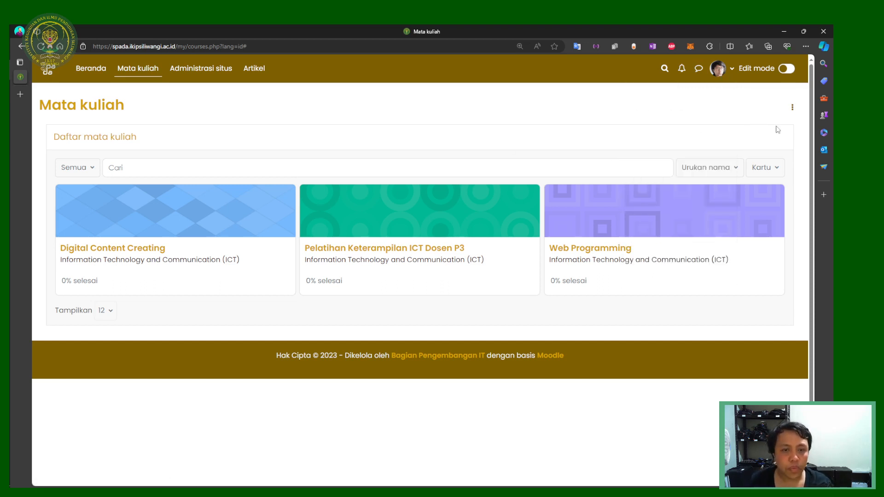
pyautogui.click(792, 107)
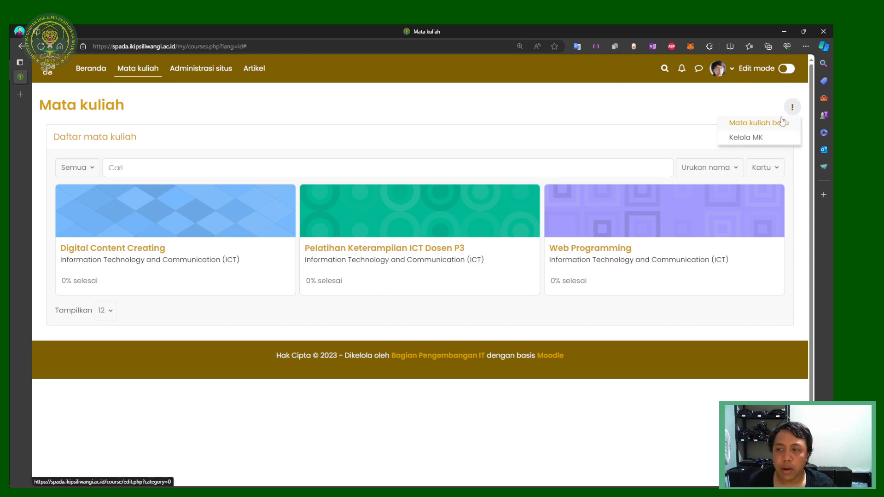
pyautogui.click(743, 100)
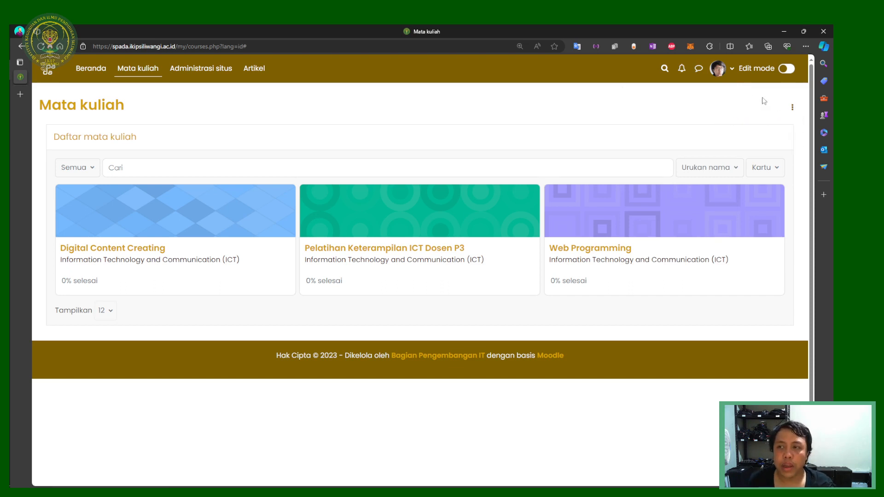
pyautogui.click(793, 108)
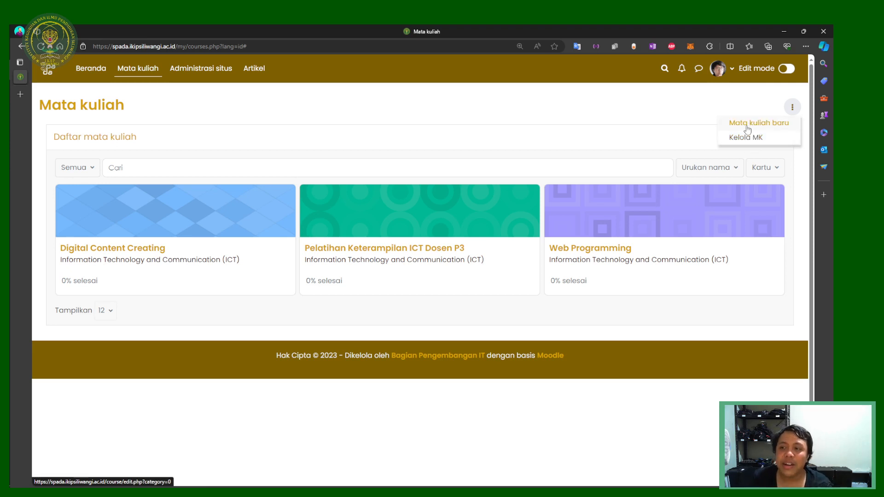
# Step: Start a new course and enter the full name 'Mata Kuliah Contoh'
pyautogui.click(746, 129)
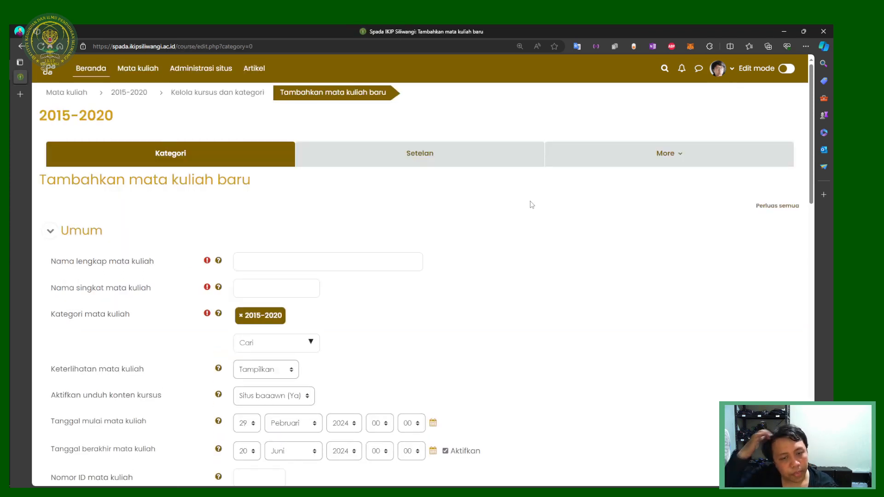
pyautogui.click(269, 260)
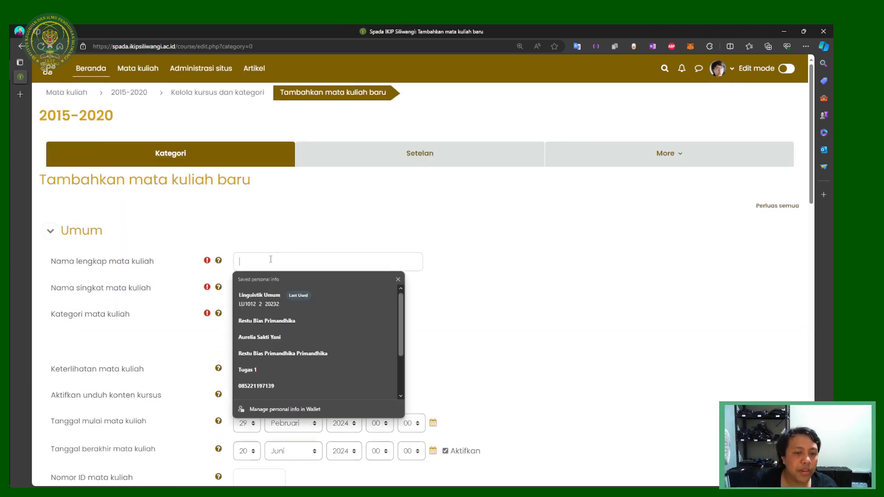
pyautogui.click(311, 228)
pyautogui.click(266, 262)
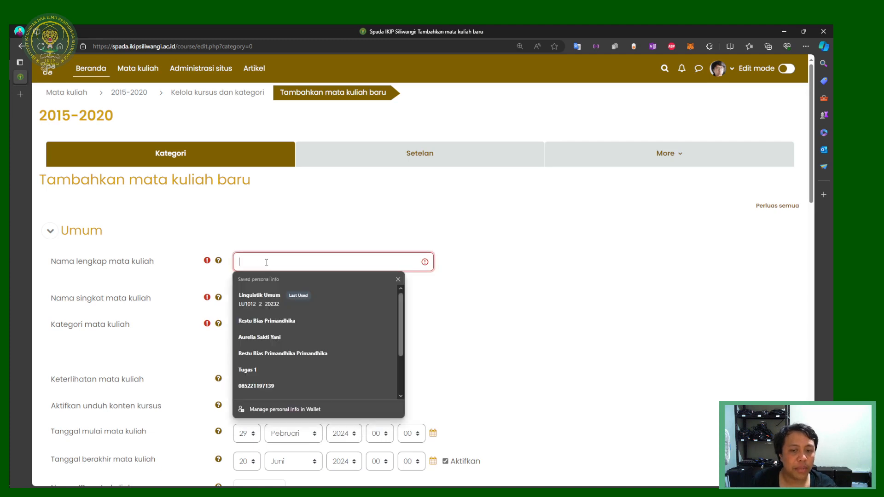
pyautogui.click(278, 225)
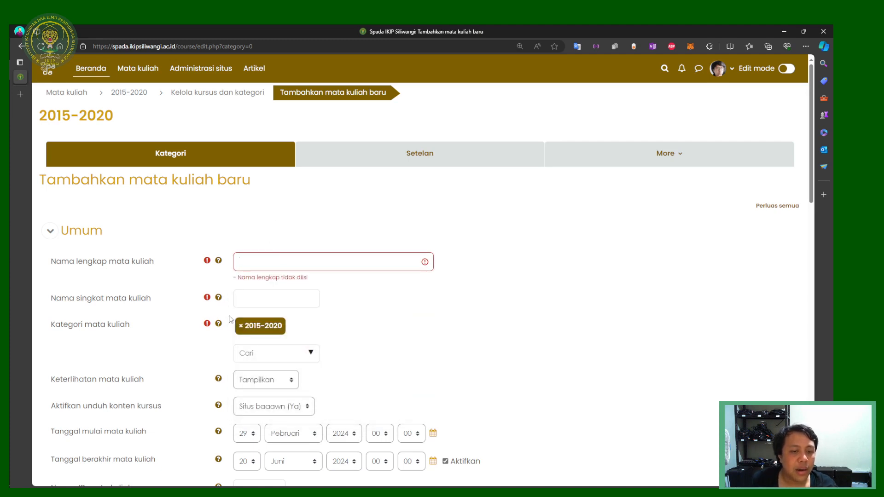
pyautogui.click(266, 265)
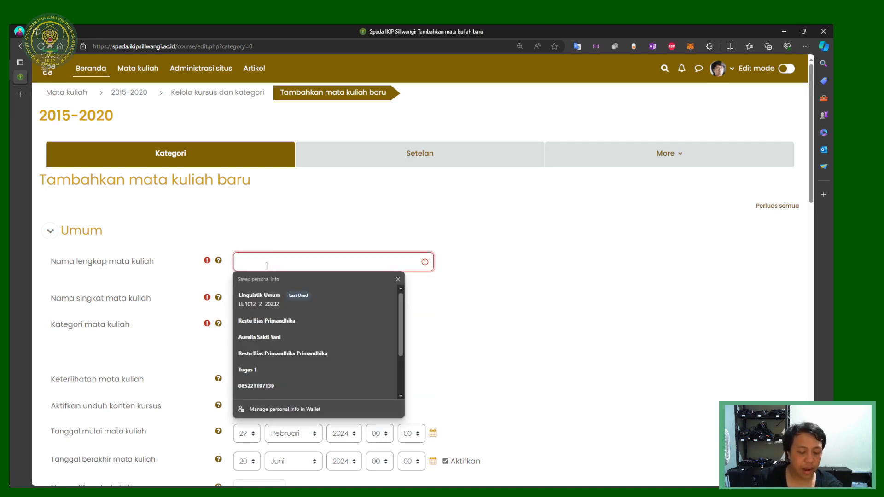
pyautogui.write('Mata ')
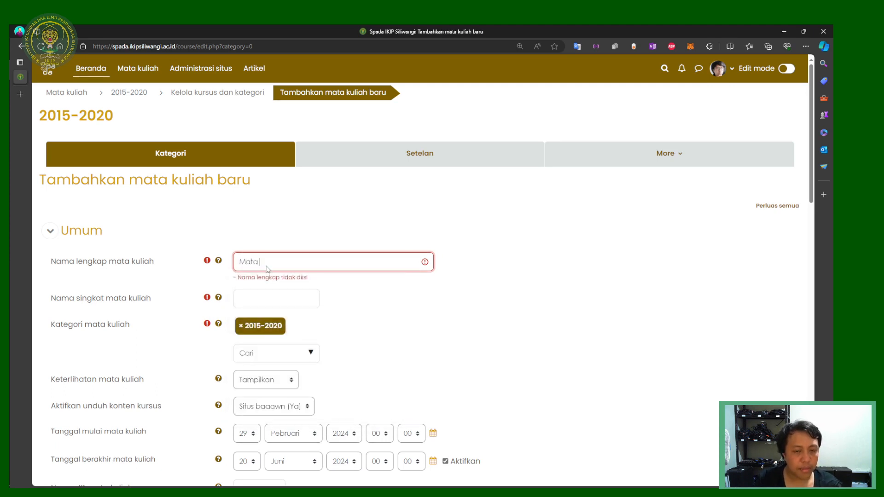
pyautogui.write('Kuliah Contoh')
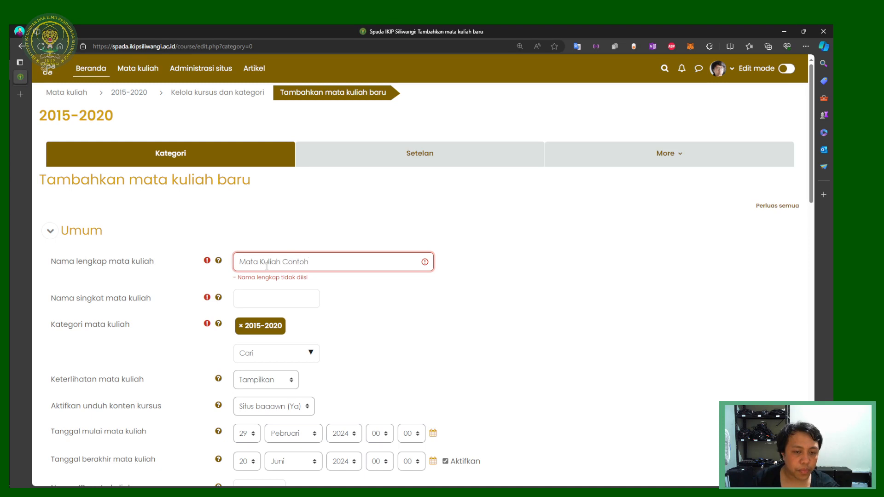
# Step: Enter 4064 as the course short name
pyautogui.click(286, 291)
pyautogui.write('40645421551')
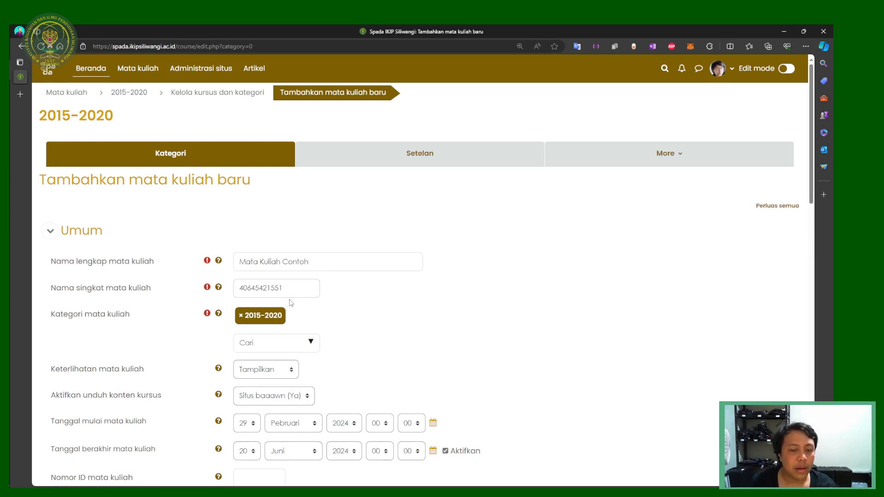
pyautogui.moveTo(309, 291); pyautogui.dragTo(225, 291)
pyautogui.click(285, 295)
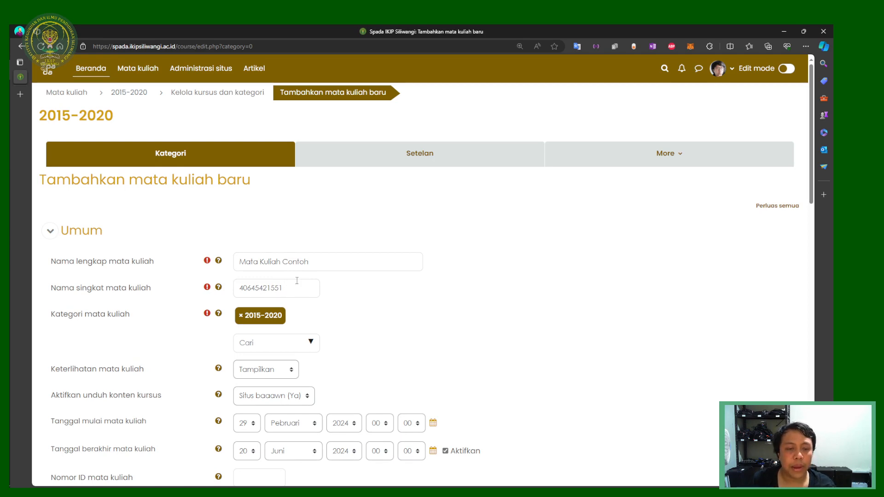
pyautogui.scroll(-3, 276, 281)
pyautogui.scroll(3, 208, 283)
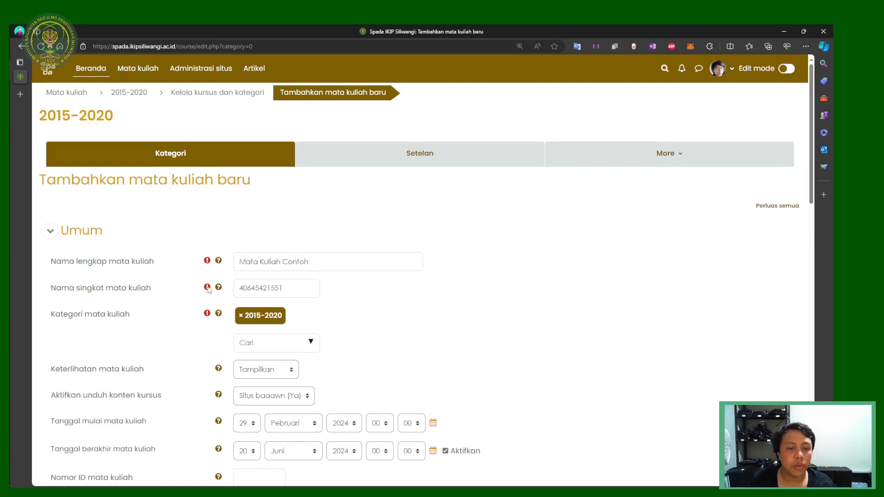
# Step: Remove the 2015-2020 category from the new course
pyautogui.click(240, 316)
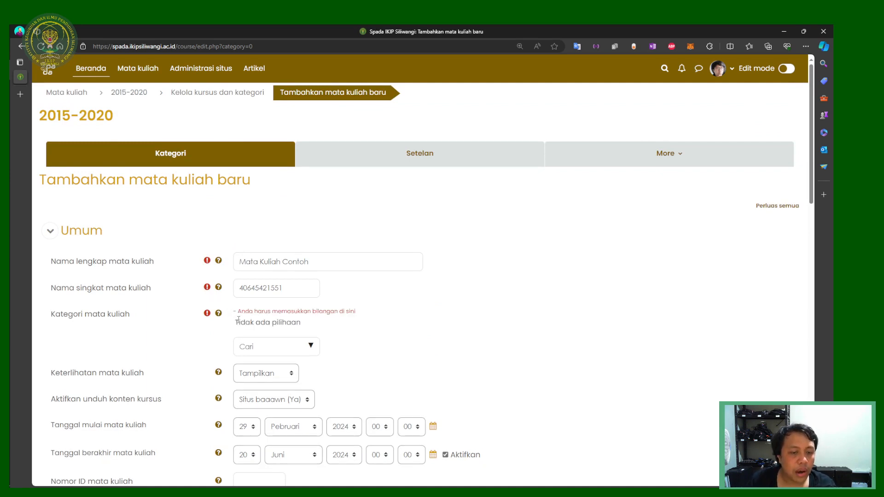
pyautogui.moveTo(87, 118); pyautogui.dragTo(131, 120)
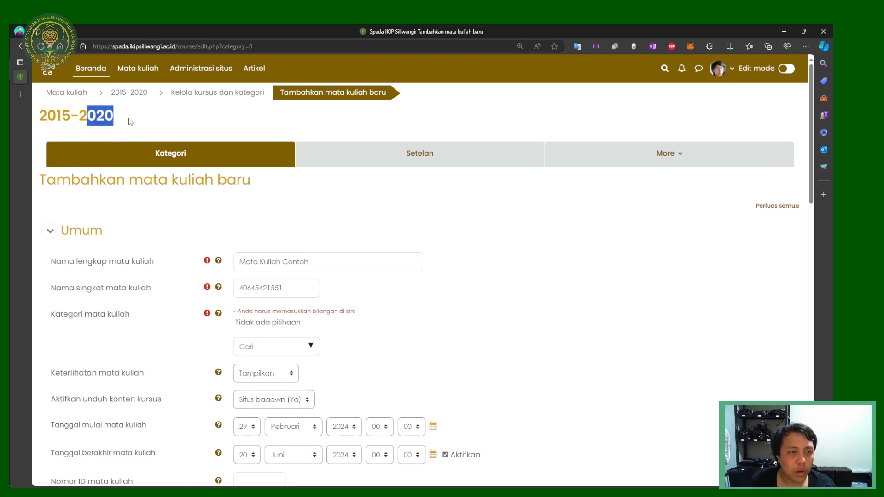
pyautogui.doubleClick(234, 139)
pyautogui.click(203, 123)
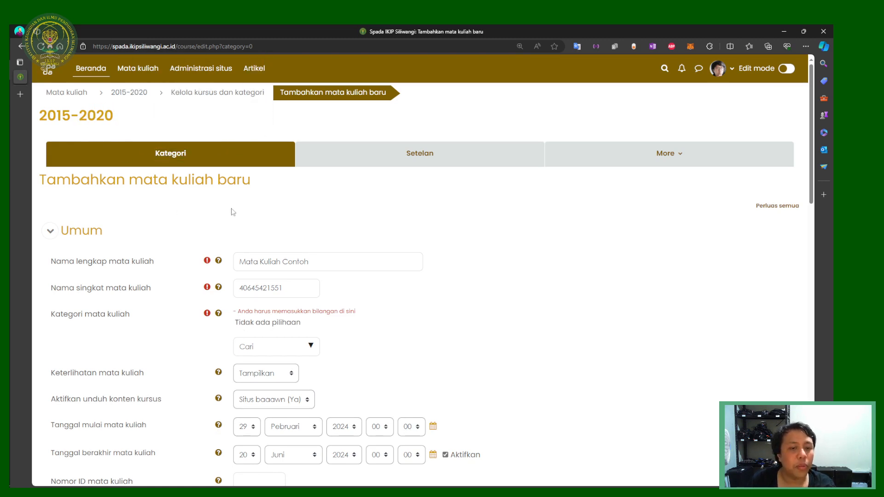
# Step: Search categories for 'Genap 2' and pick Genap 2023/2024 / Pendidikan Bahasa Indonesia / Semester 2
pyautogui.click(307, 348)
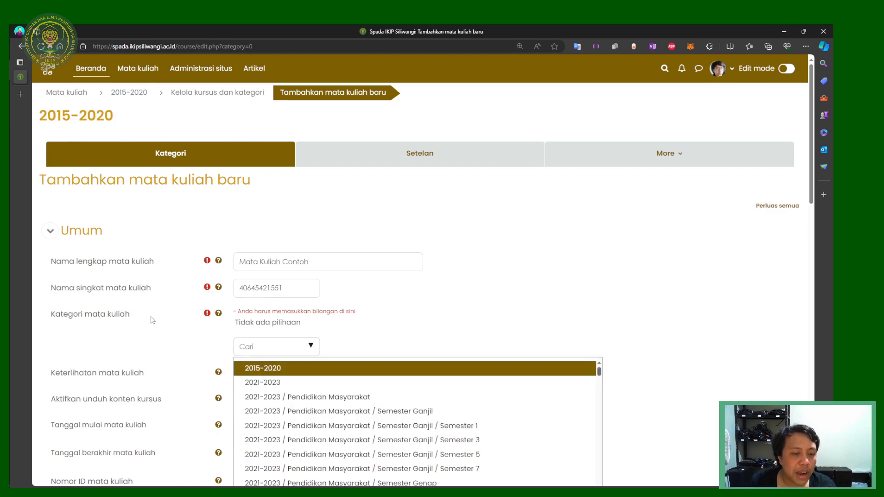
pyautogui.click(331, 320)
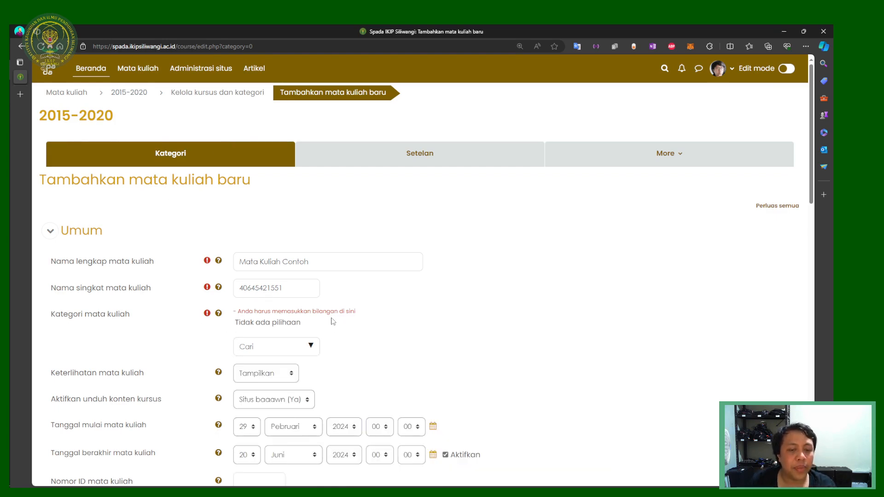
pyautogui.click(313, 347)
pyautogui.scroll(-5, 450, 302)
pyautogui.scroll(3, 616, 203)
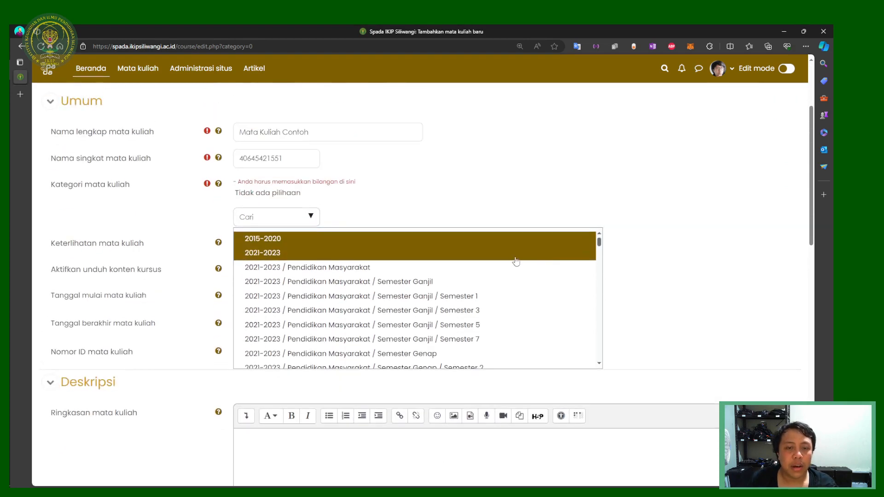
pyautogui.scroll(-5, 510, 259)
pyautogui.scroll(-15, 506, 262)
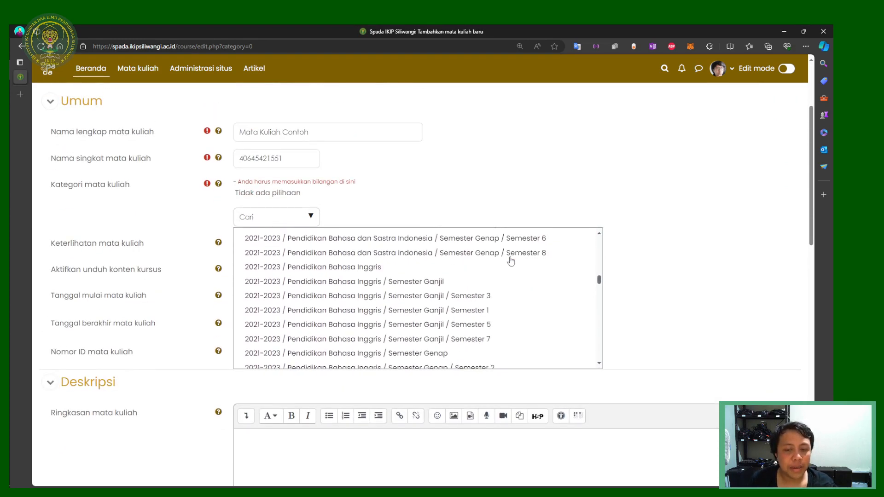
pyautogui.scroll(-15, 495, 267)
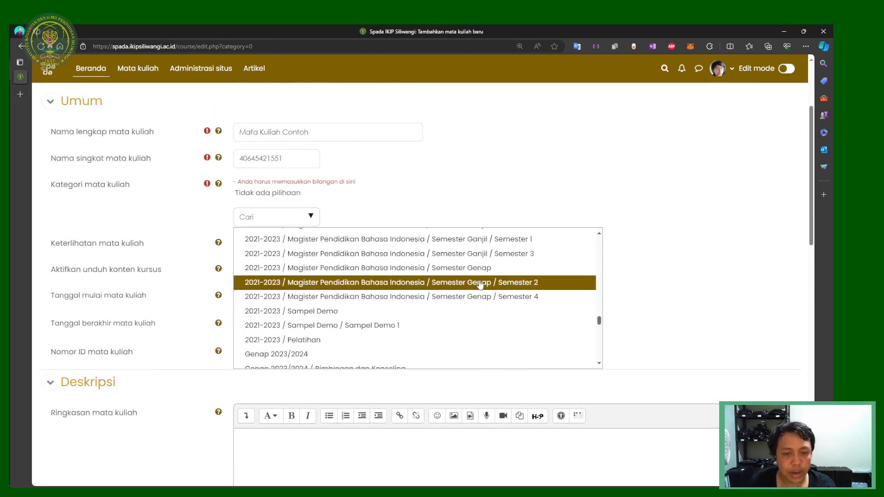
pyautogui.scroll(-15, 418, 302)
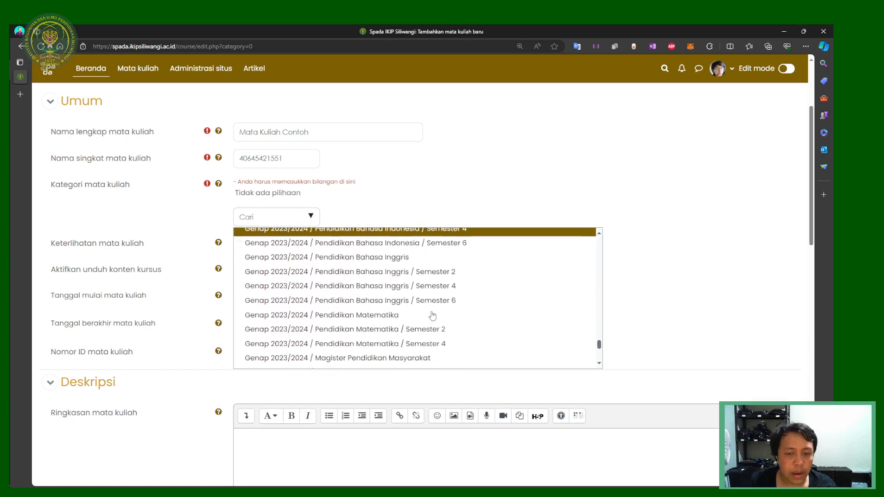
pyautogui.scroll(10, 414, 313)
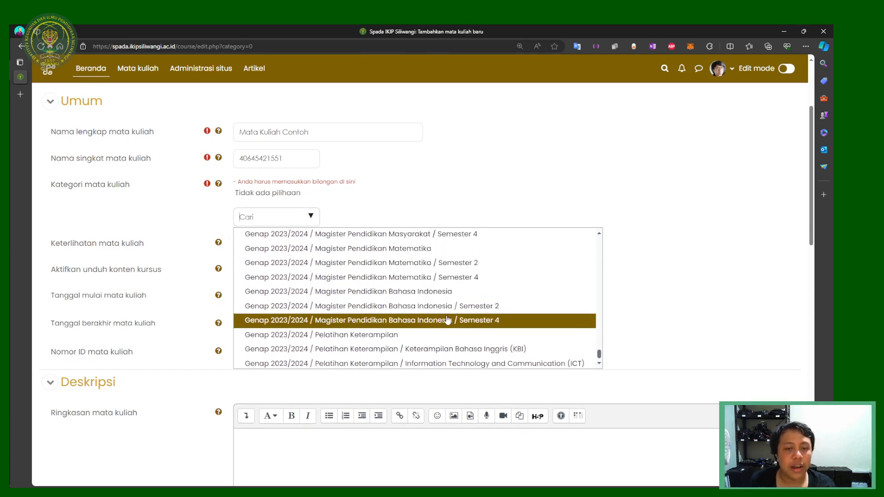
pyautogui.moveTo(599, 319); pyautogui.dragTo(603, 228)
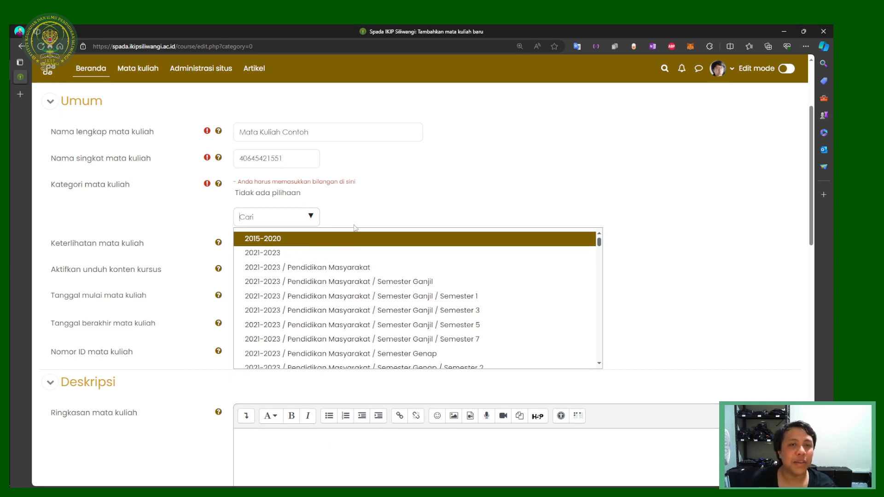
pyautogui.scroll(-10, 289, 304)
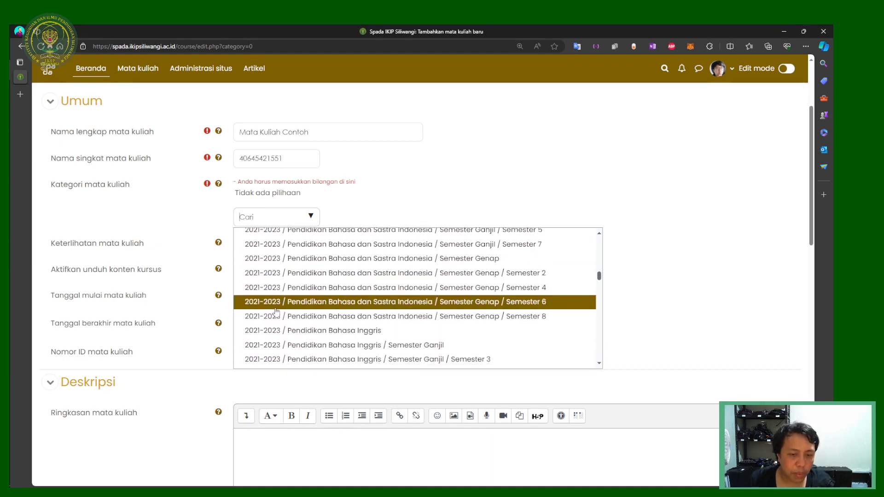
pyautogui.scroll(-5, 289, 308)
pyautogui.scroll(-10, 283, 313)
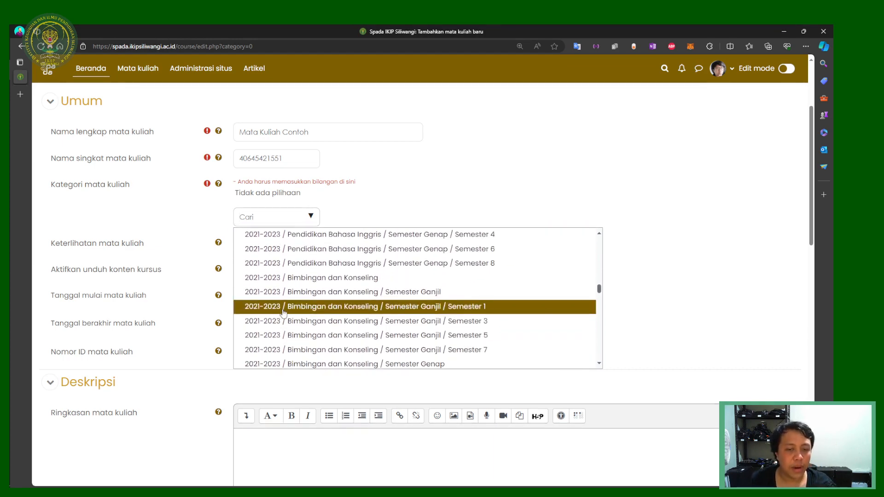
pyautogui.scroll(-10, 288, 309)
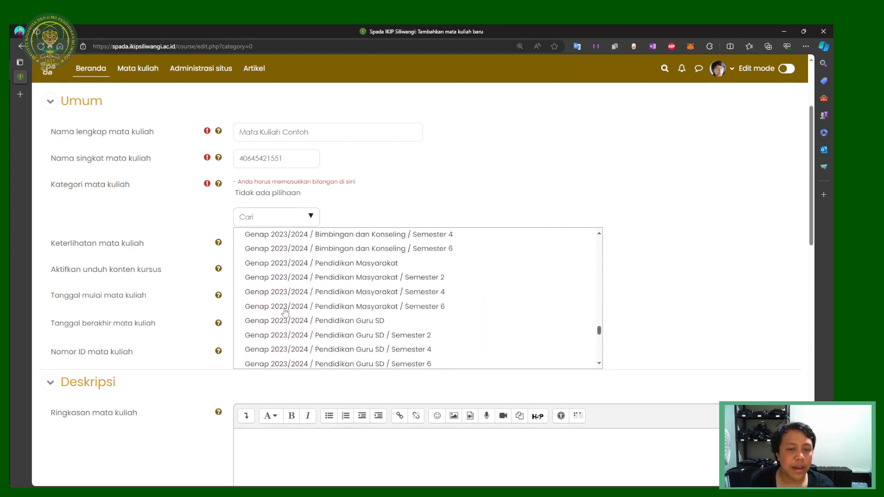
pyautogui.write('Genap')
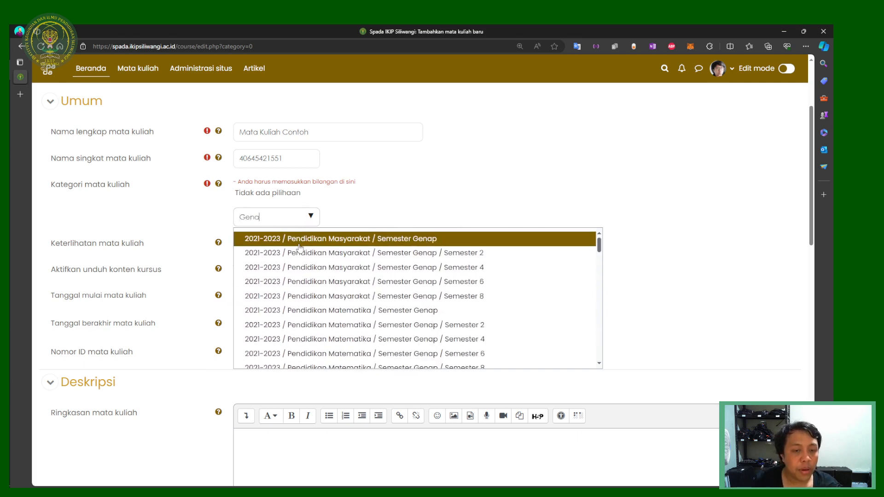
pyautogui.write(' 20')
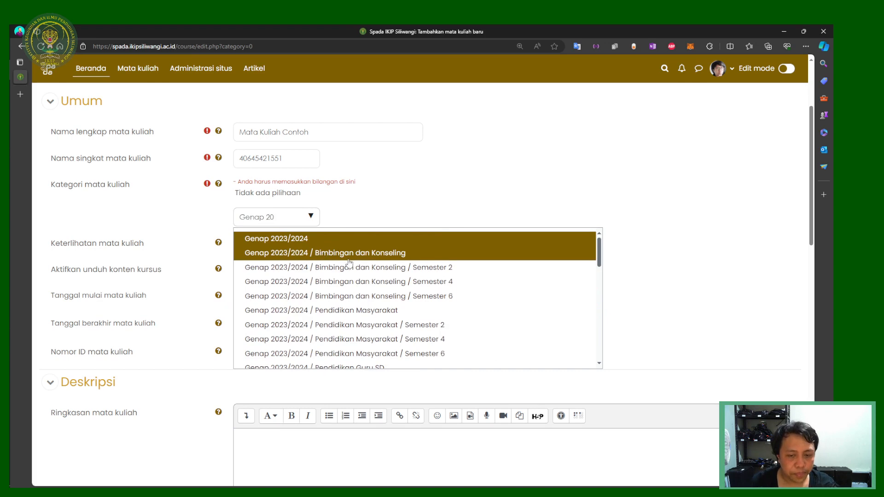
pyautogui.scroll(-2, 331, 267)
pyautogui.scroll(3, 380, 281)
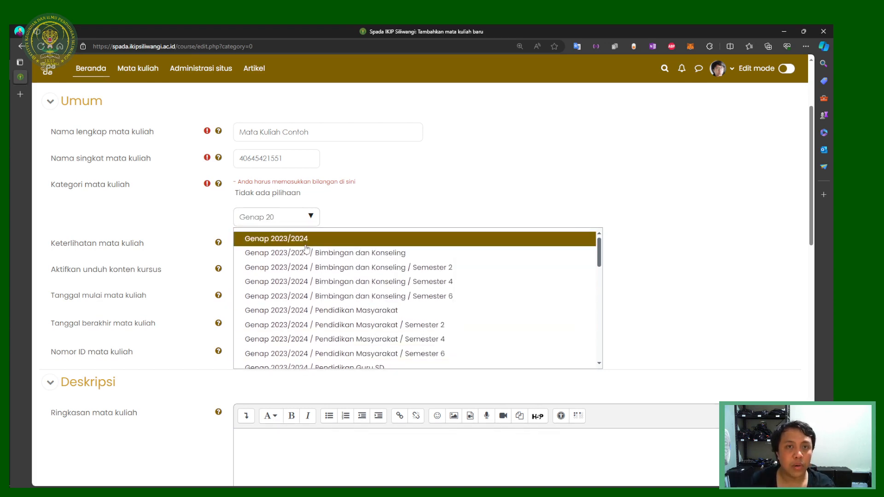
pyautogui.scroll(-3, 331, 276)
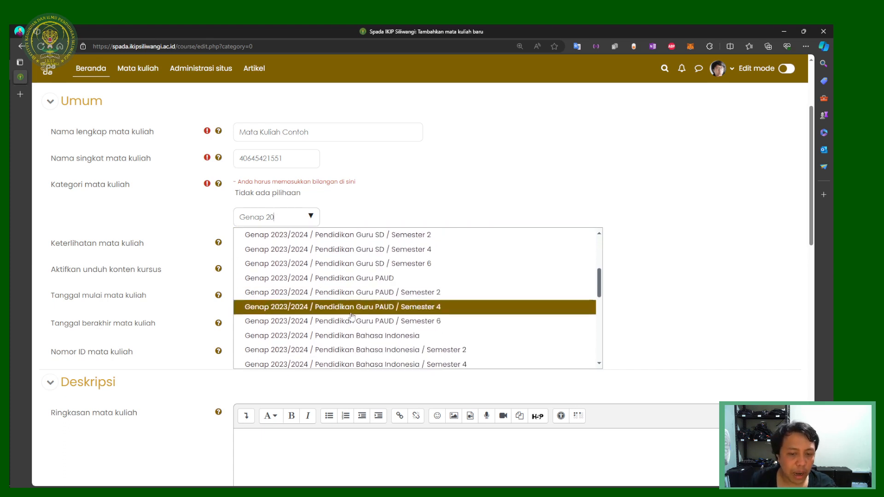
pyautogui.scroll(-2, 357, 317)
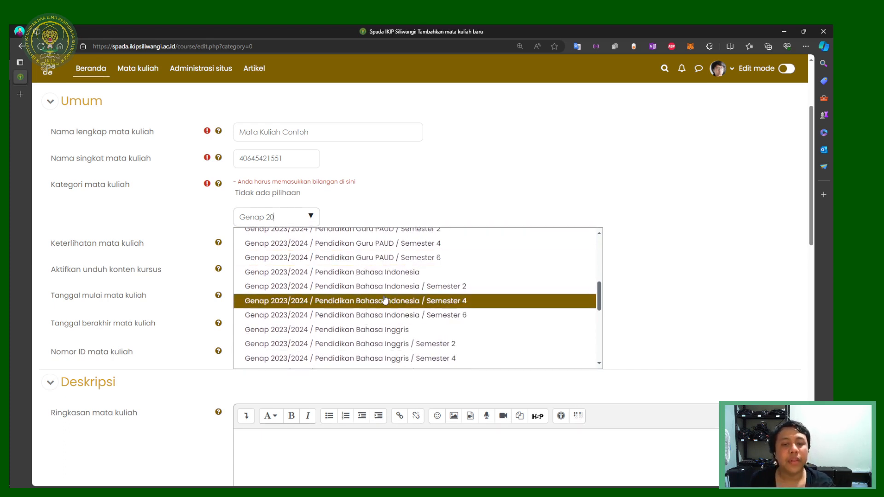
pyautogui.scroll(-1, 388, 311)
pyautogui.scroll(2, 388, 311)
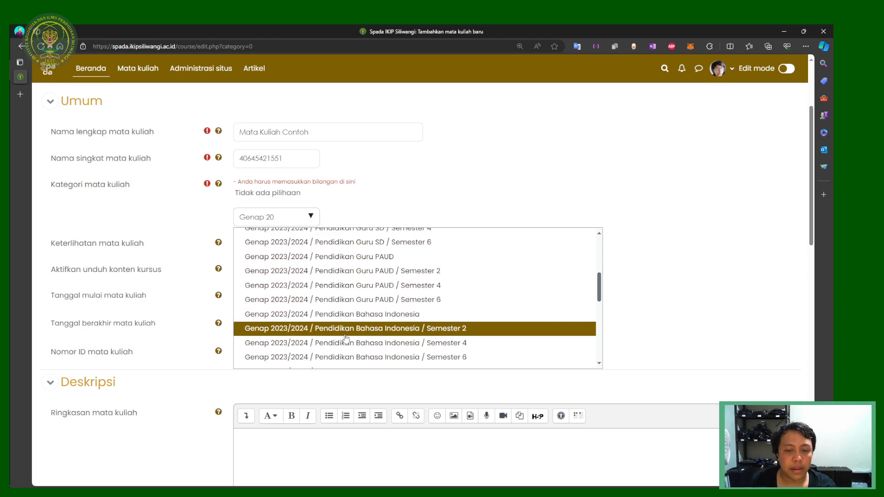
pyautogui.scroll(-2, 350, 341)
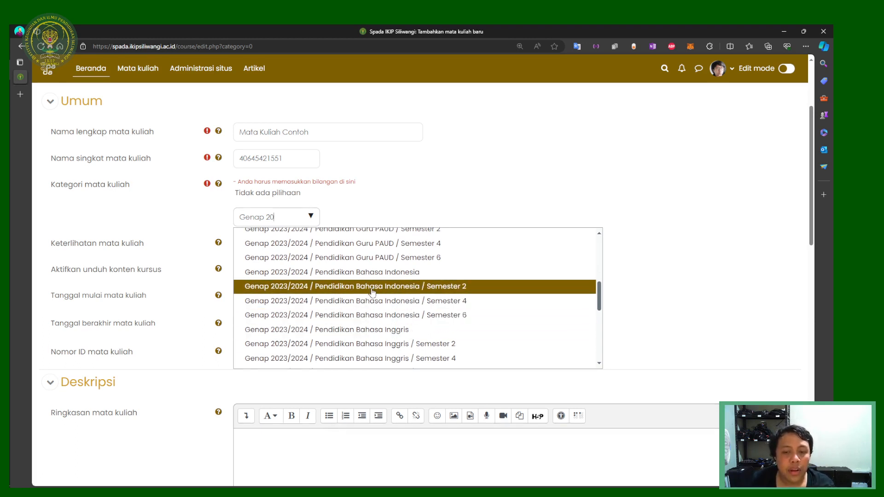
pyautogui.scroll(4, 391, 302)
pyautogui.scroll(-3, 414, 309)
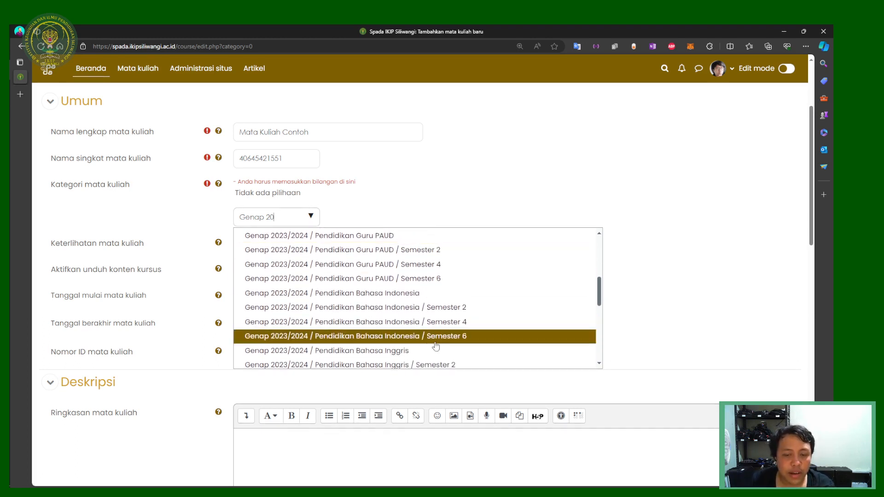
pyautogui.click(428, 311)
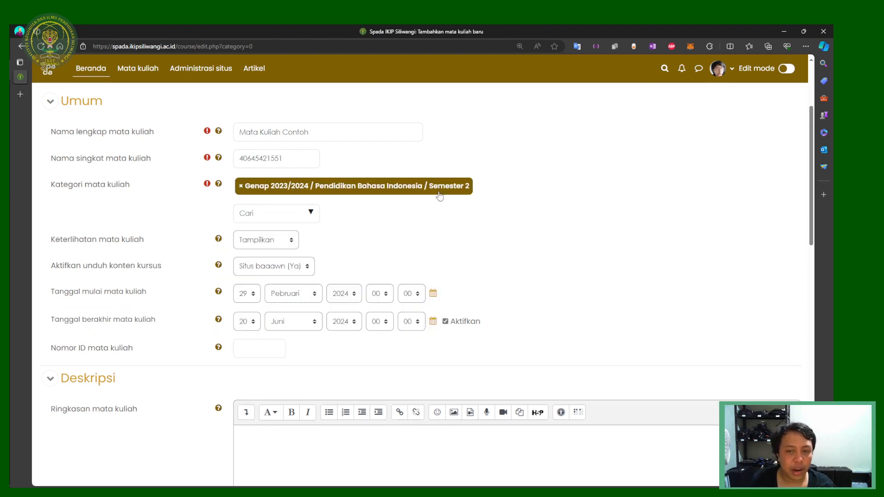
# Step: Set Tahun Ajaran to Genap 2023/2024 and save with Simpan dan tampilkan
pyautogui.scroll(3, 439, 228)
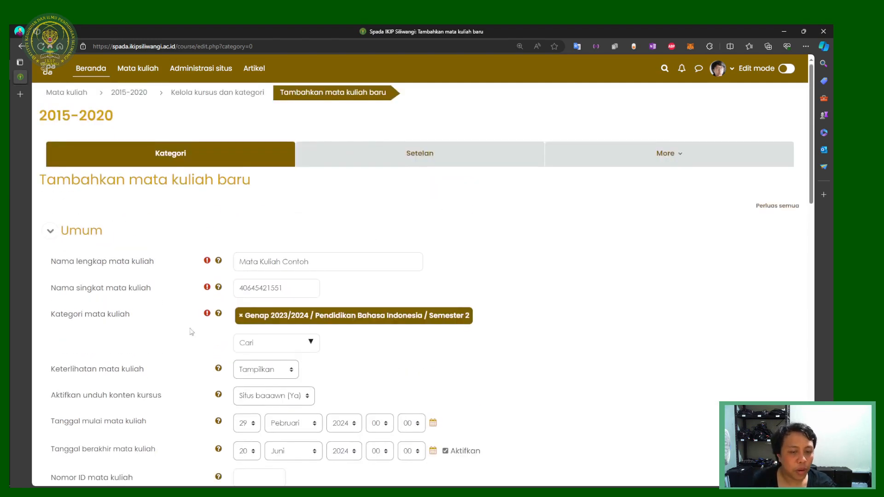
pyautogui.scroll(-15, 249, 290)
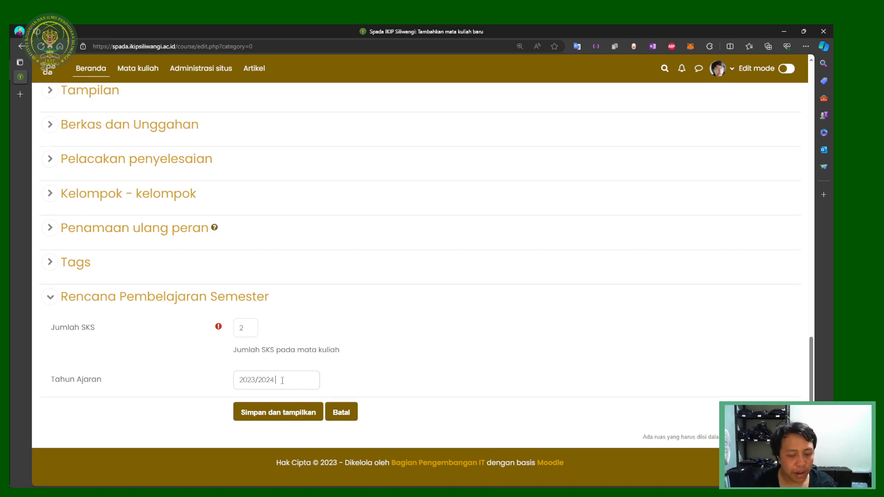
pyautogui.write('Genap')
pyautogui.hotkey('ctrl', 'BackSpace')
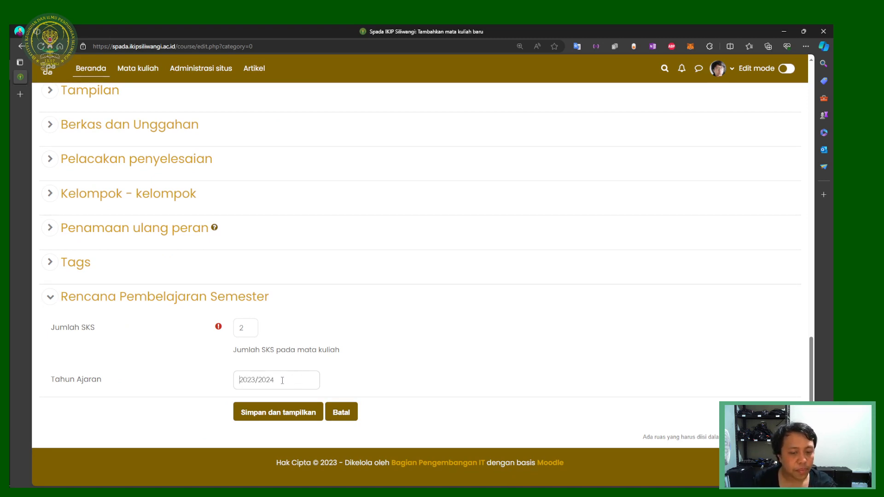
pyautogui.write('Genap')
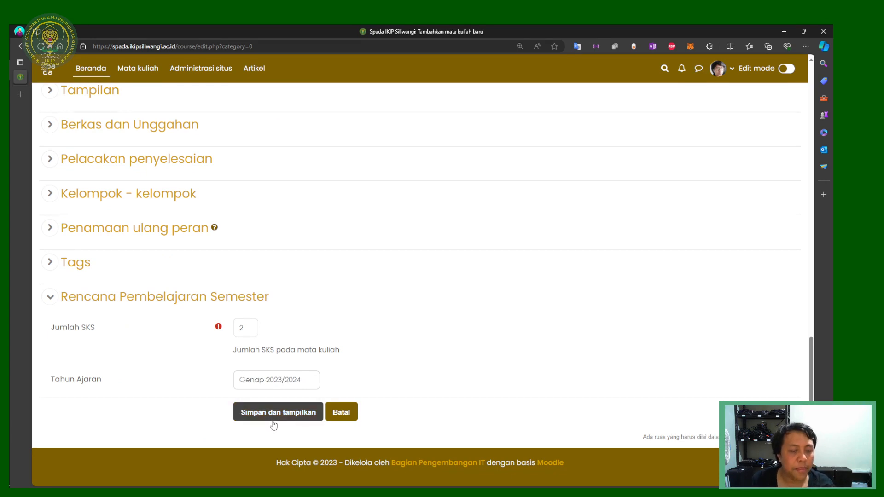
pyautogui.click(286, 416)
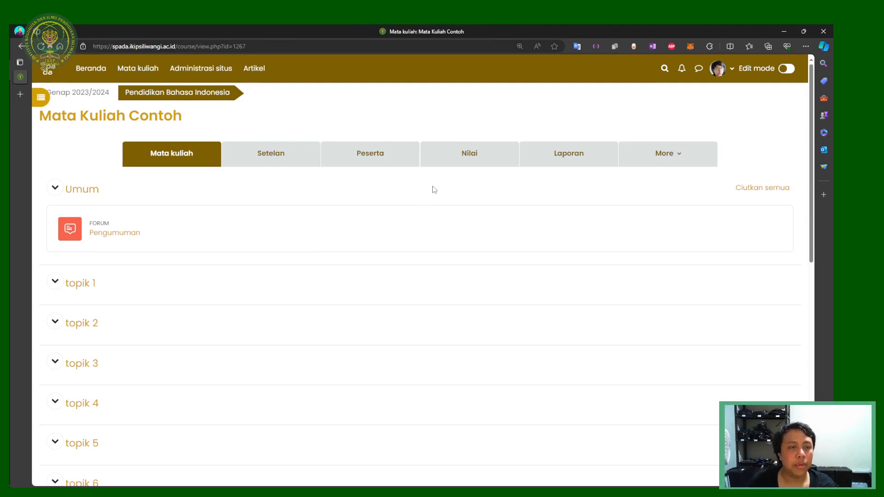
# Step: Open the Peserta page of Mata Kuliah Contoh, showing 0 participants
pyautogui.click(350, 157)
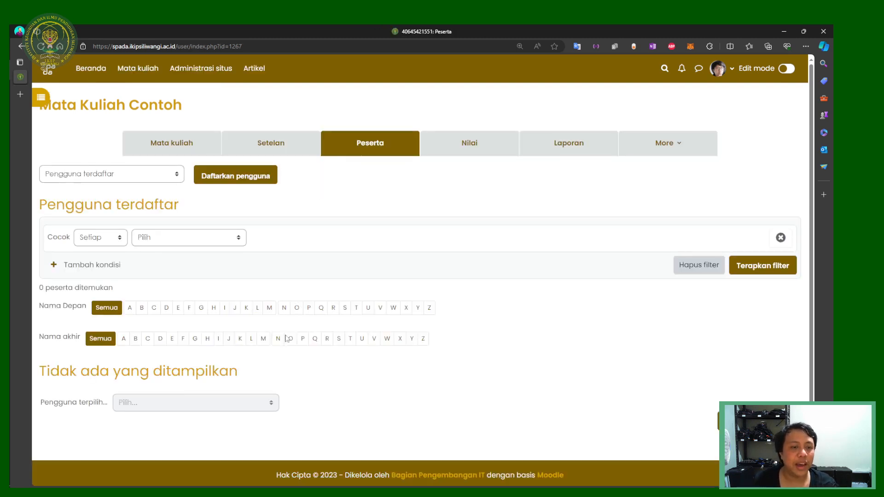
pyautogui.moveTo(81, 105); pyautogui.dragTo(192, 106)
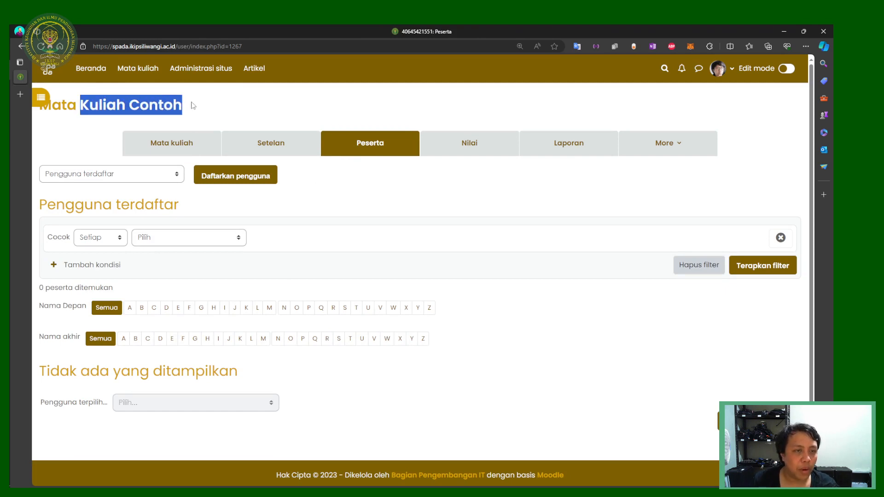
pyautogui.click(240, 113)
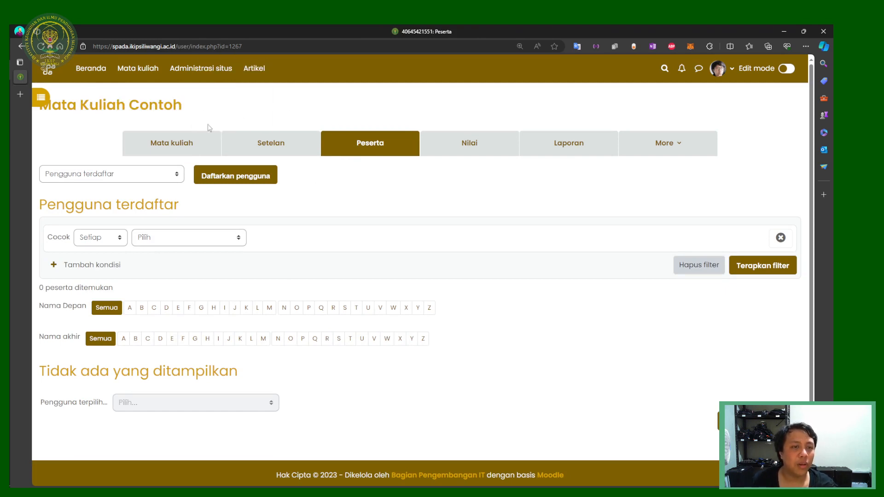
# Step: In Daftarkan pengguna, search the lecturer by name and add them to the selection
pyautogui.click(230, 179)
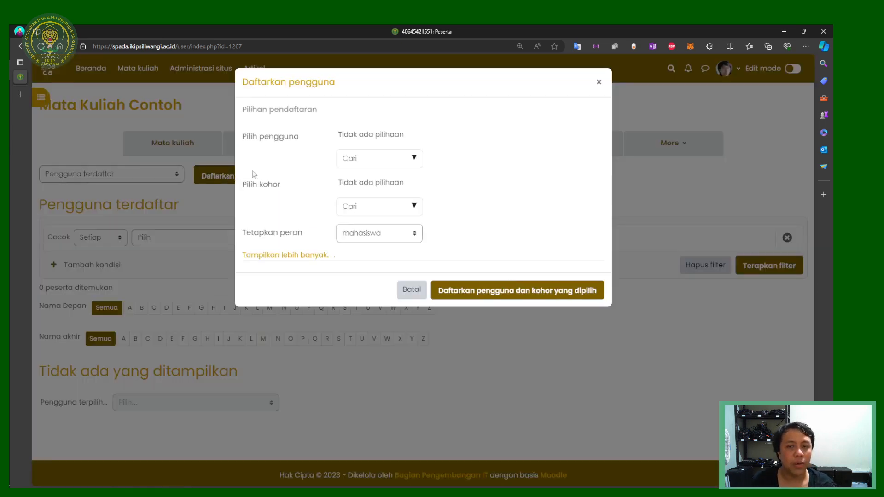
pyautogui.click(383, 164)
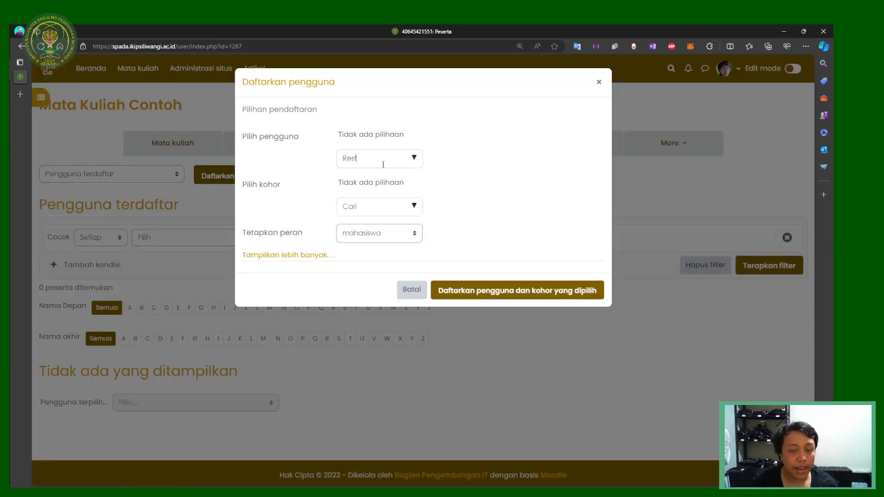
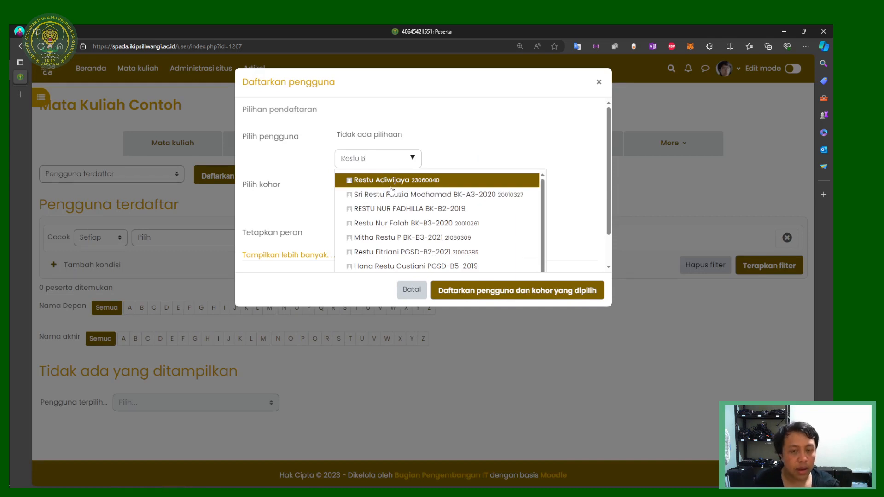
pyautogui.click(428, 180)
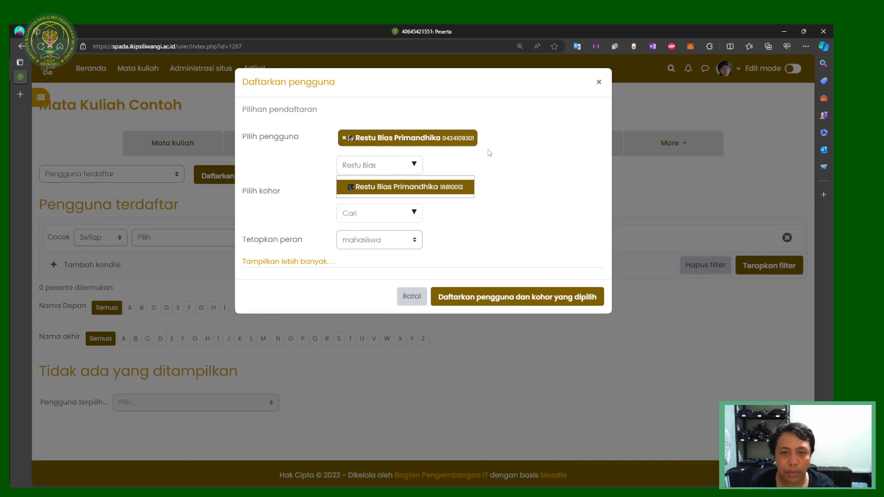
pyautogui.moveTo(376, 165); pyautogui.dragTo(306, 162)
pyautogui.press('BackSpace')
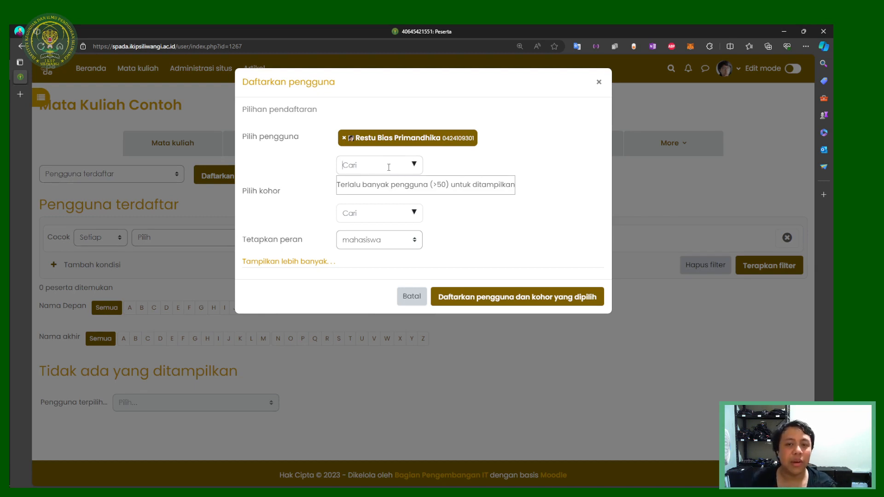
# Step: Set Tetapkan peran to Pengajar and enrol the selected lecturer
pyautogui.click(399, 211)
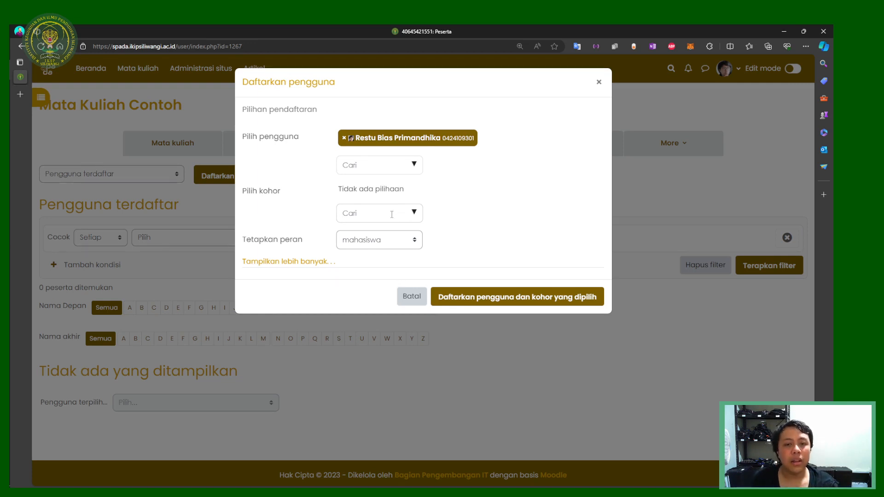
pyautogui.click(393, 239)
pyautogui.click(390, 267)
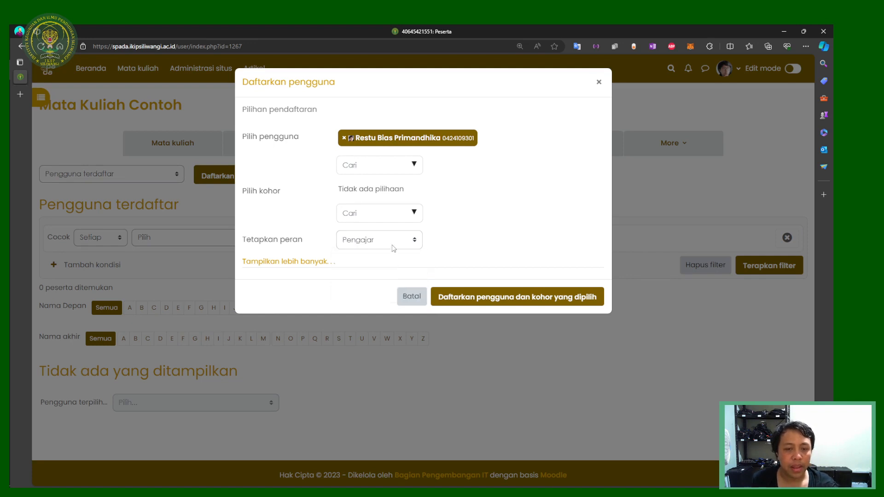
pyautogui.moveTo(275, 243); pyautogui.dragTo(332, 244)
pyautogui.click(333, 245)
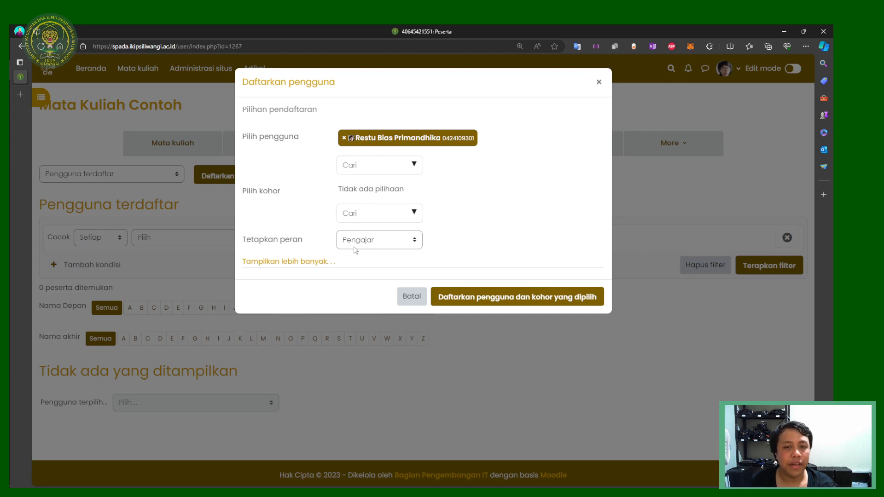
pyautogui.click(371, 170)
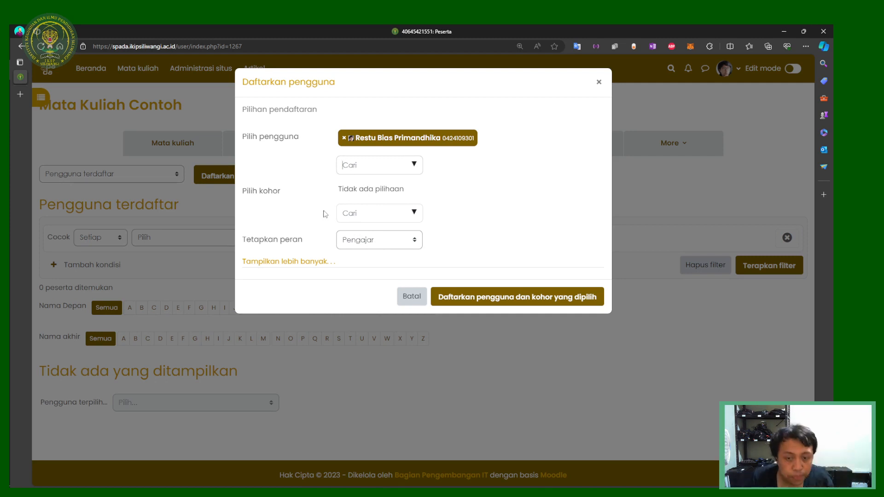
pyautogui.click(447, 298)
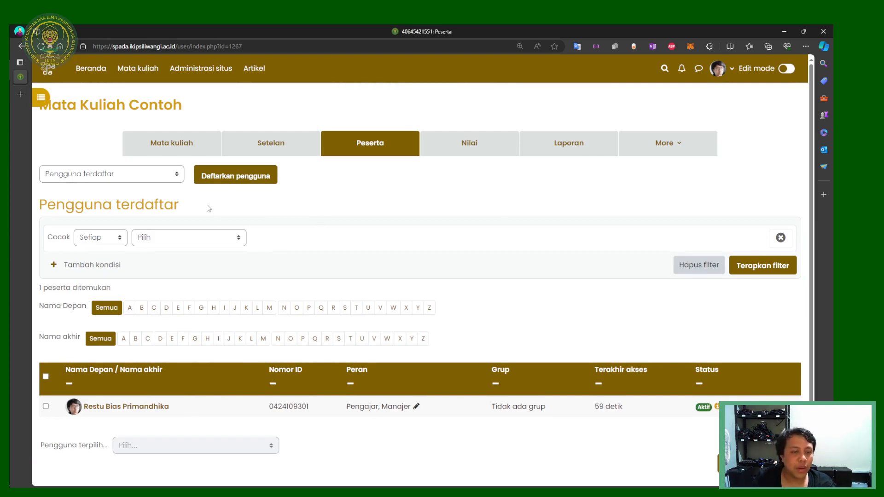
# Step: Cancel a second enrolment dialog, then open the Pengguna terdaftar page menu
pyautogui.click(205, 178)
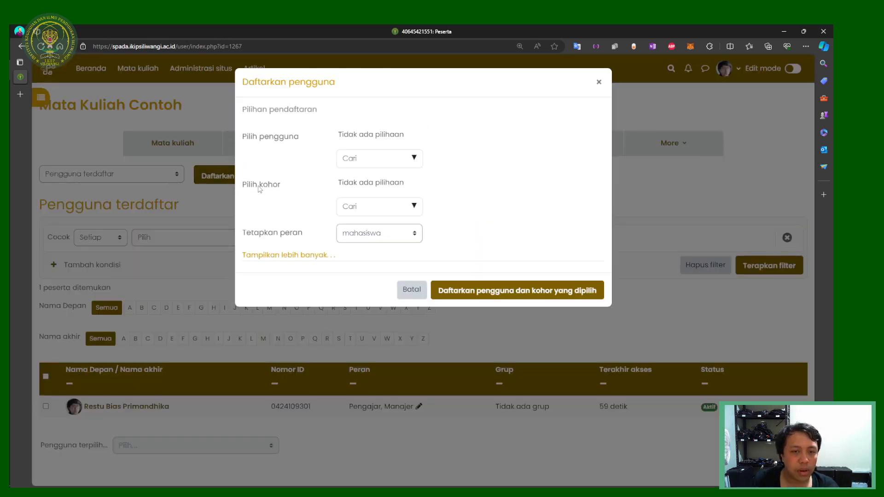
pyautogui.click(357, 211)
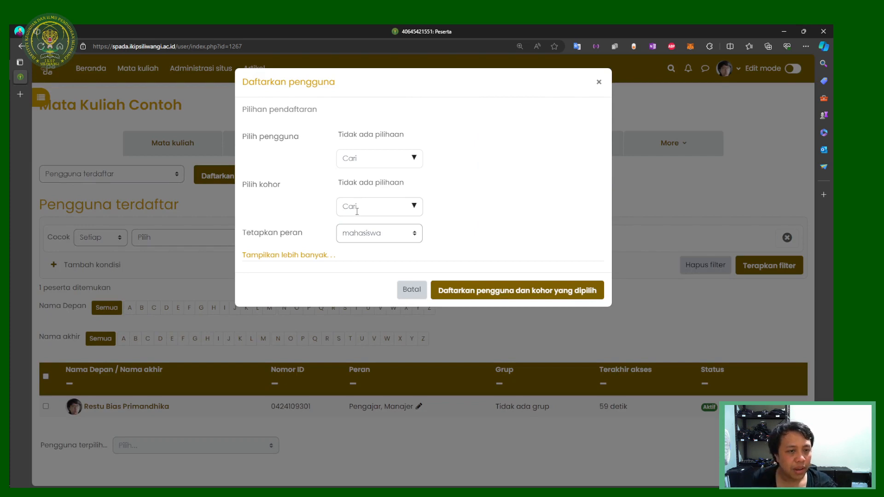
pyautogui.click(598, 82)
pyautogui.click(123, 175)
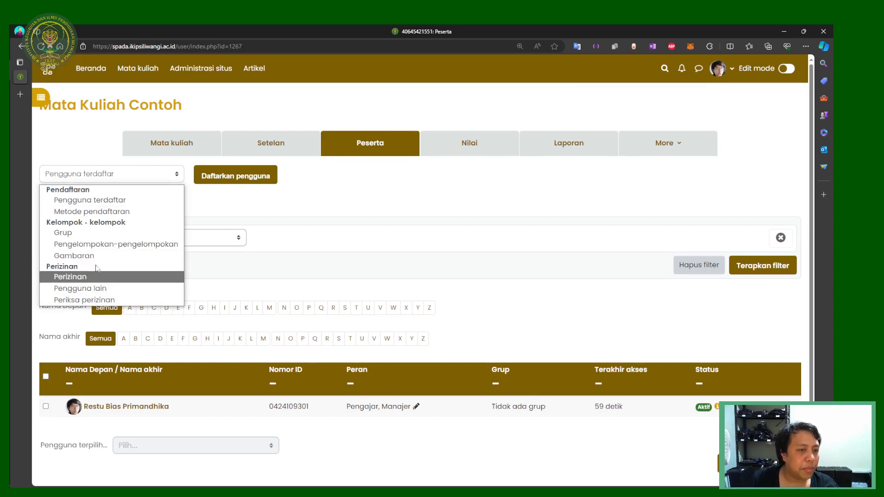
# Step: From Metode pendaftaran, choose Sinkron kohor in the Tambahkan metode list
pyautogui.click(114, 214)
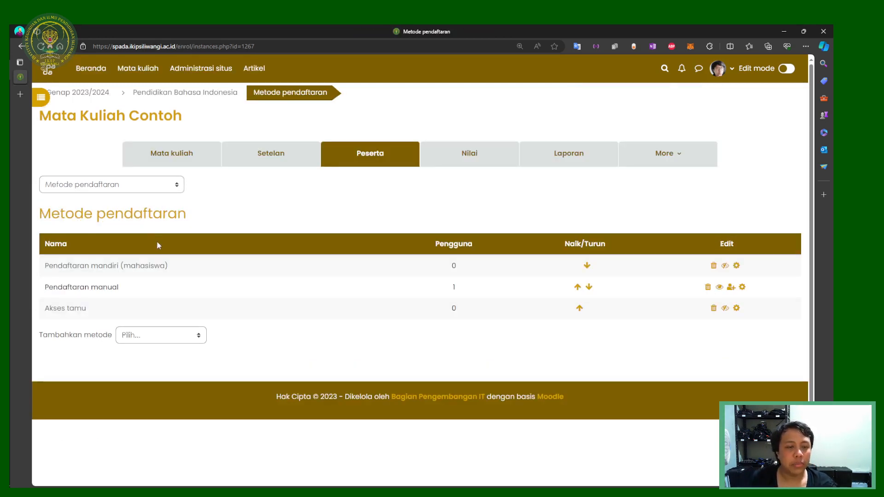
pyautogui.click(144, 337)
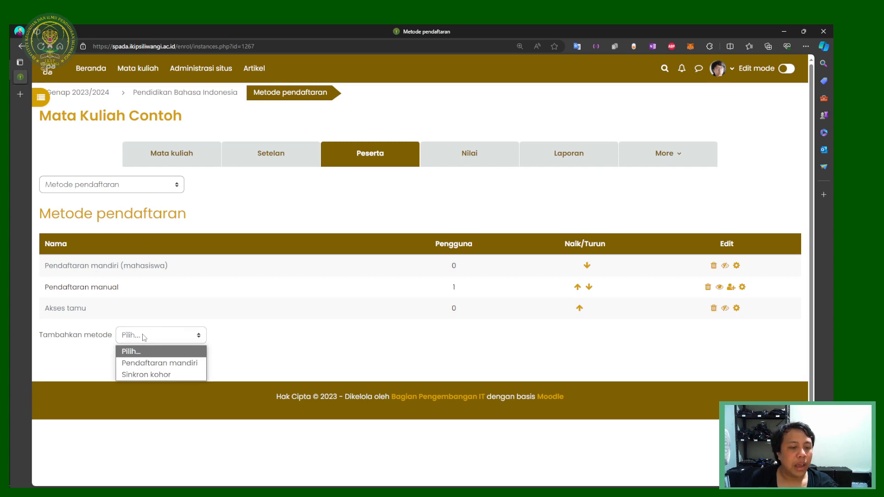
pyautogui.click(239, 345)
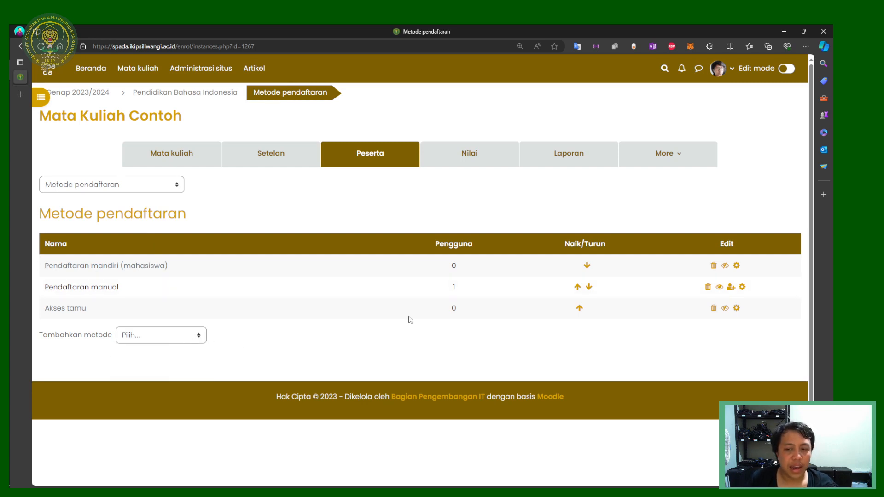
pyautogui.click(149, 340)
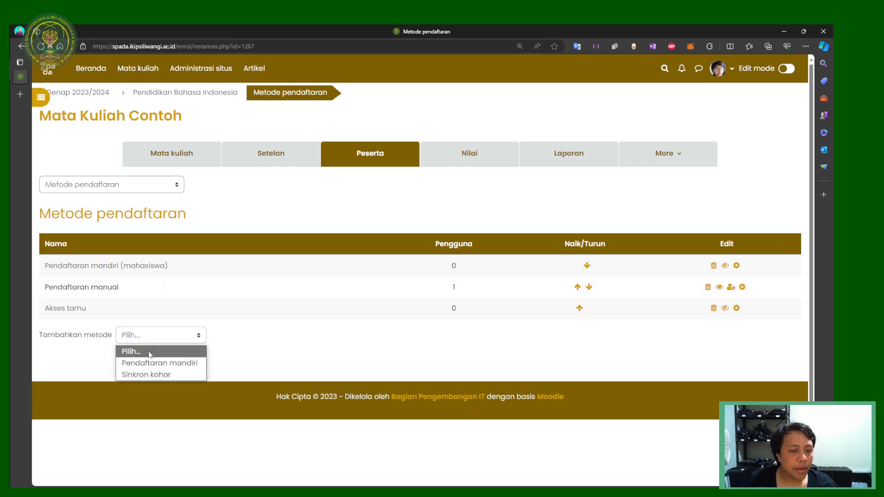
pyautogui.click(145, 374)
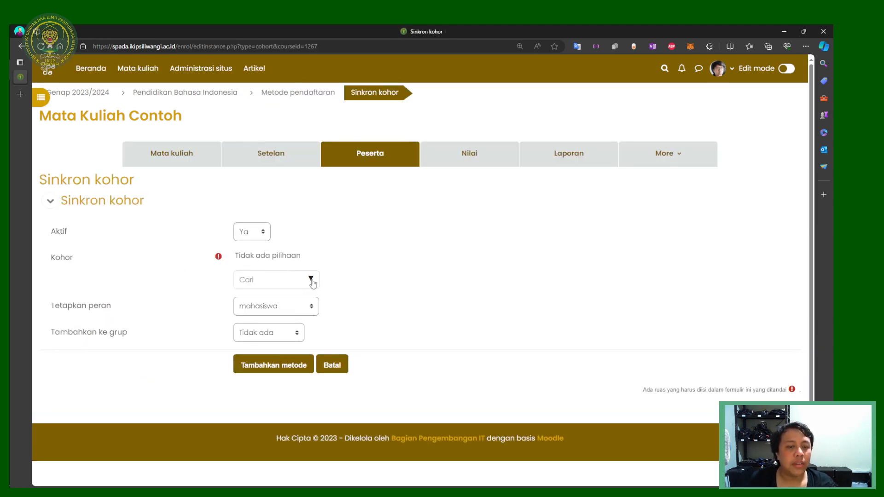
# Step: Search for and select the cohort A1 Pend. Bahasa Indonesia 2023
pyautogui.click(297, 279)
pyautogui.write('A')
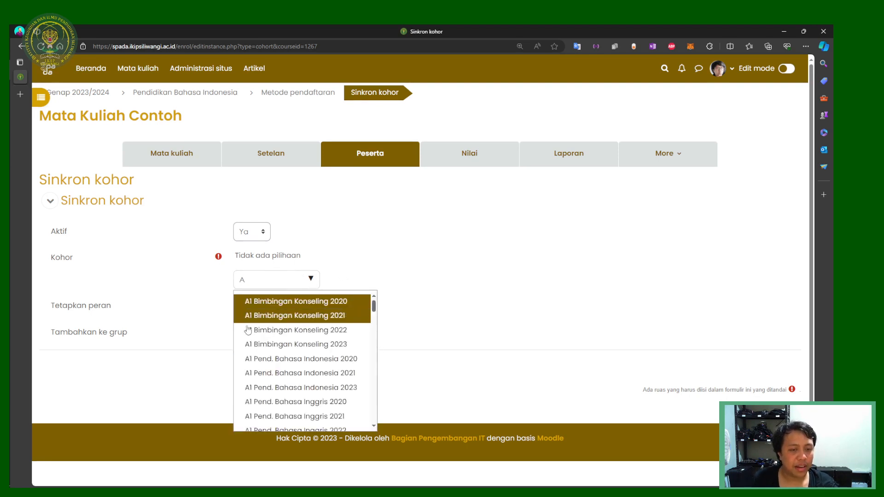
pyautogui.click(230, 321)
pyautogui.click(251, 328)
pyautogui.click(273, 277)
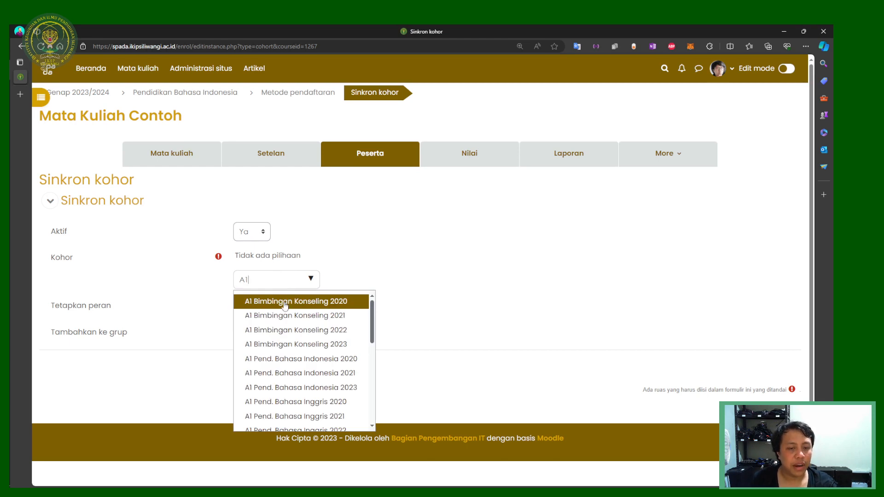
pyautogui.write('1 Pend')
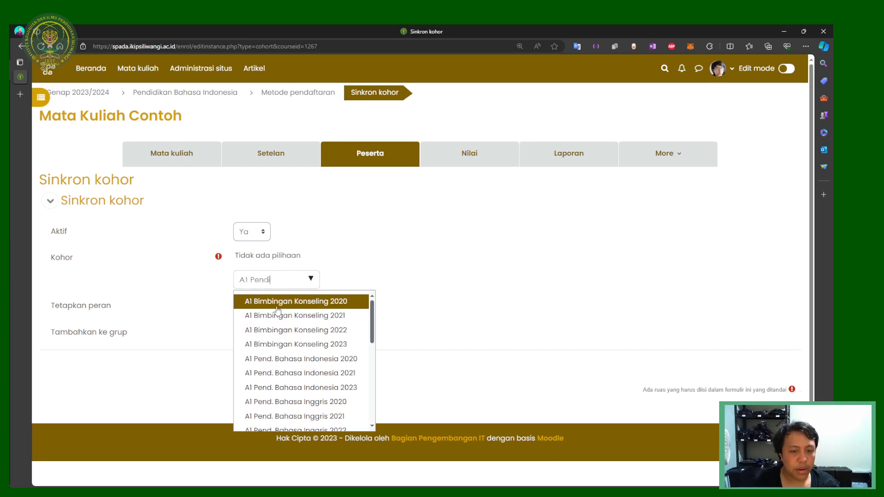
pyautogui.write('.')
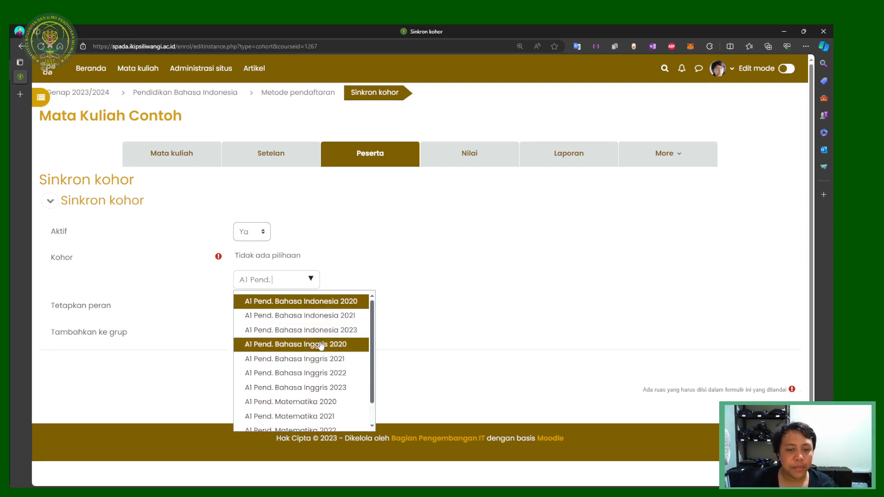
pyautogui.click(319, 330)
pyautogui.click(306, 286)
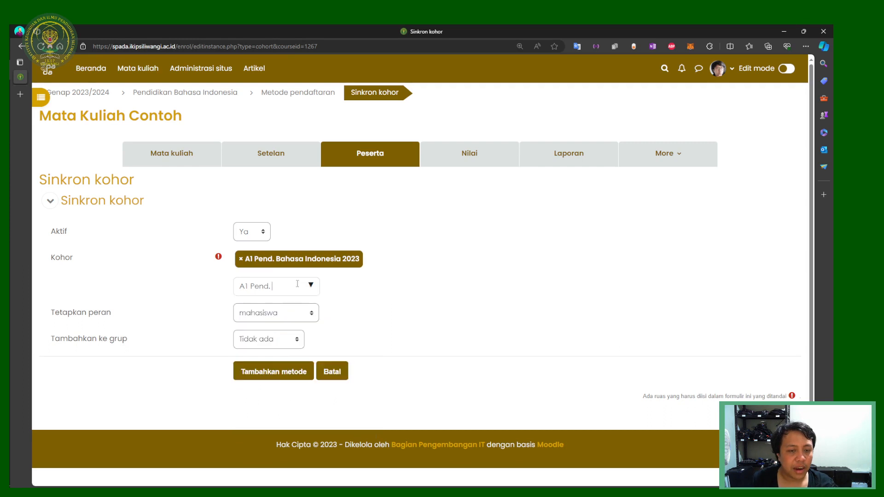
# Step: Set Tambahkan ke grup to Buat grup baru and save the A1 cohort sync method
pyautogui.click(285, 346)
pyautogui.click(282, 368)
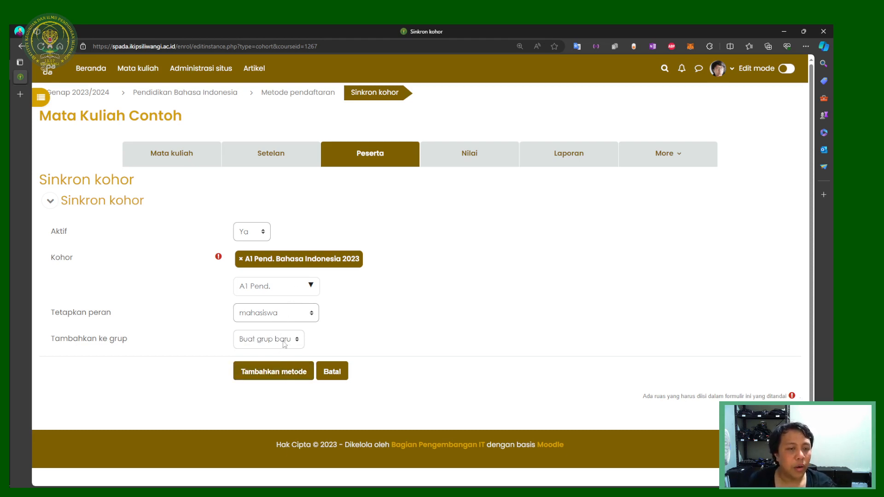
pyautogui.click(305, 377)
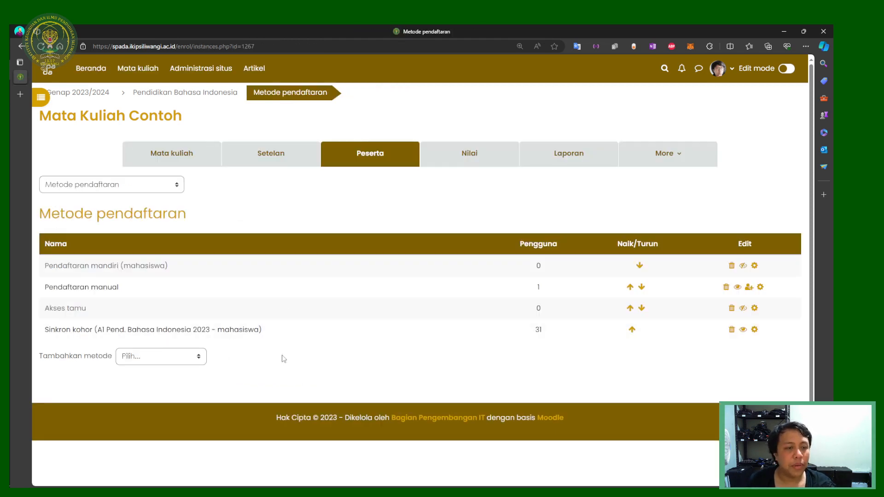
pyautogui.click(154, 185)
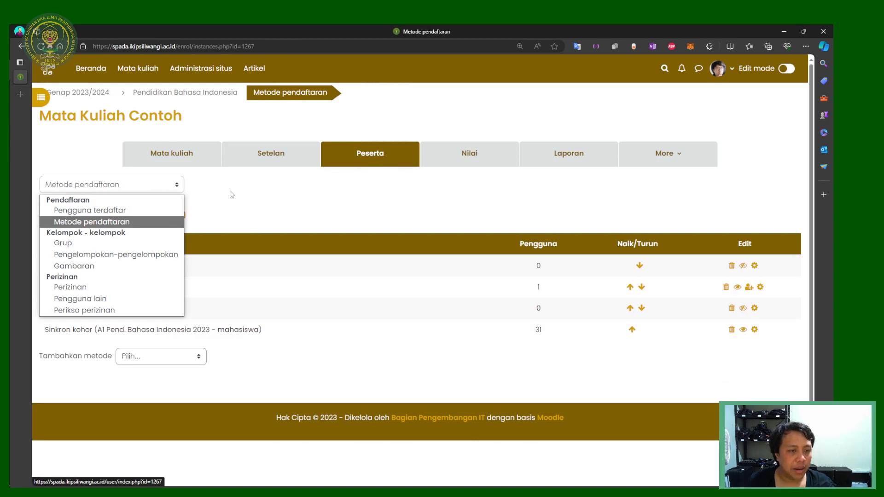
# Step: Add another Sinkron kohor method with cohort A2 Pend. Bahasa Indonesia 2023
pyautogui.click(239, 212)
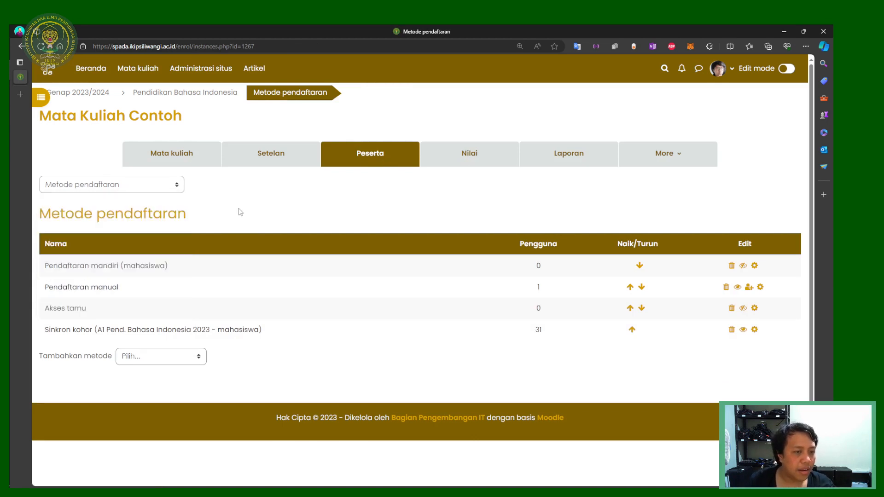
pyautogui.click(160, 361)
pyautogui.click(152, 400)
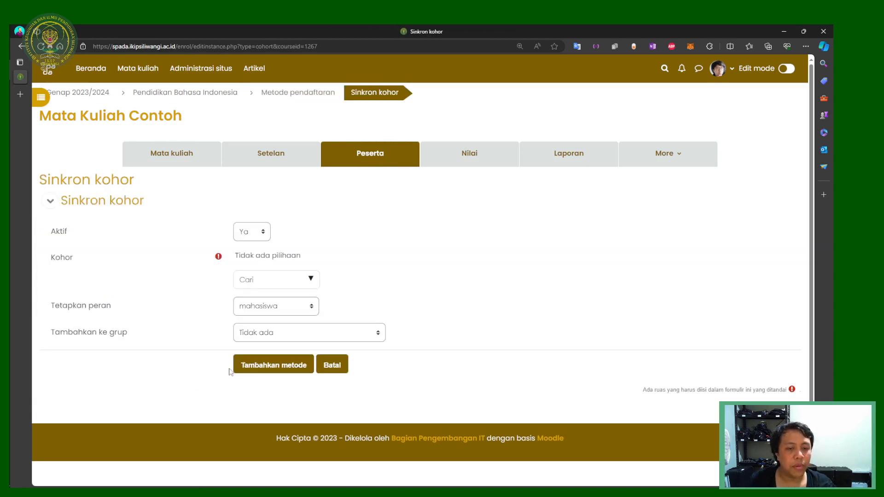
pyautogui.click(311, 279)
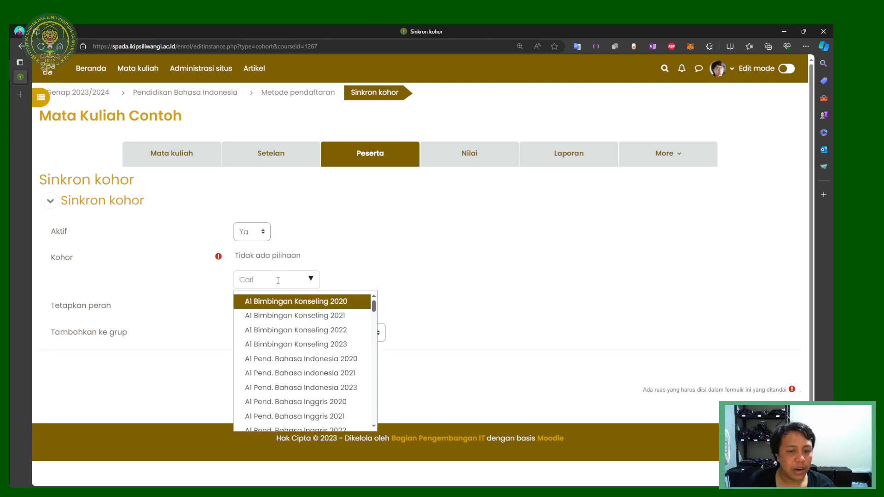
pyautogui.write('A2 Pend.')
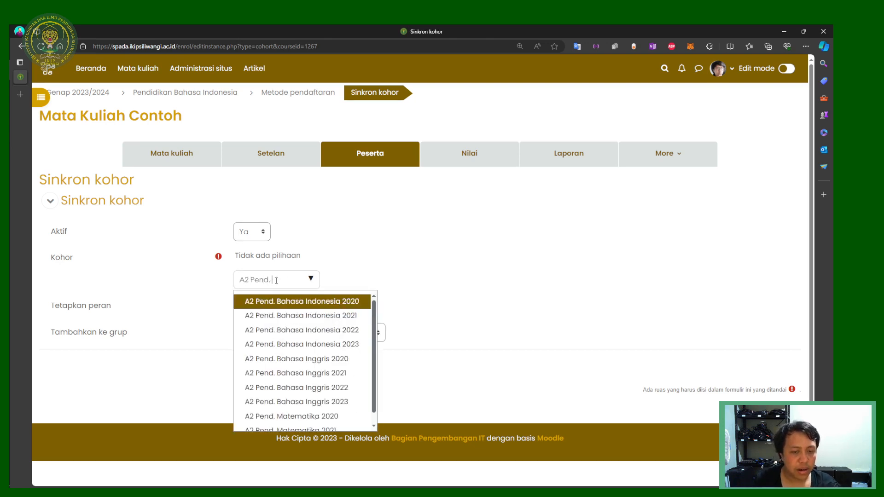
pyautogui.click(295, 344)
pyautogui.click(411, 321)
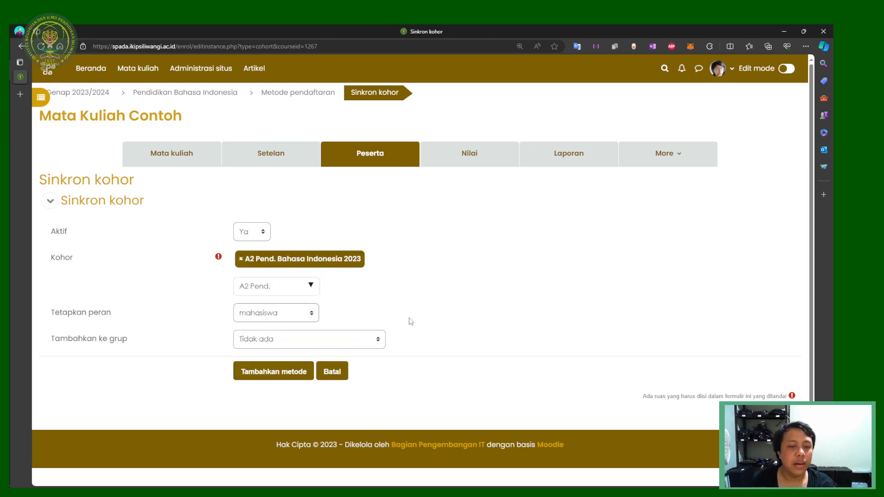
# Step: Put the A2 students into a new group (Buat grup baru) and go to Peserta
pyautogui.click(281, 336)
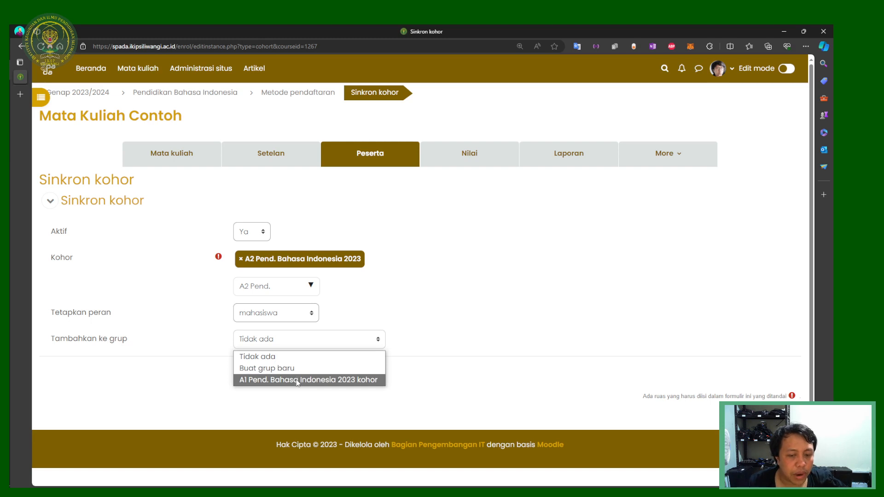
pyautogui.click(272, 368)
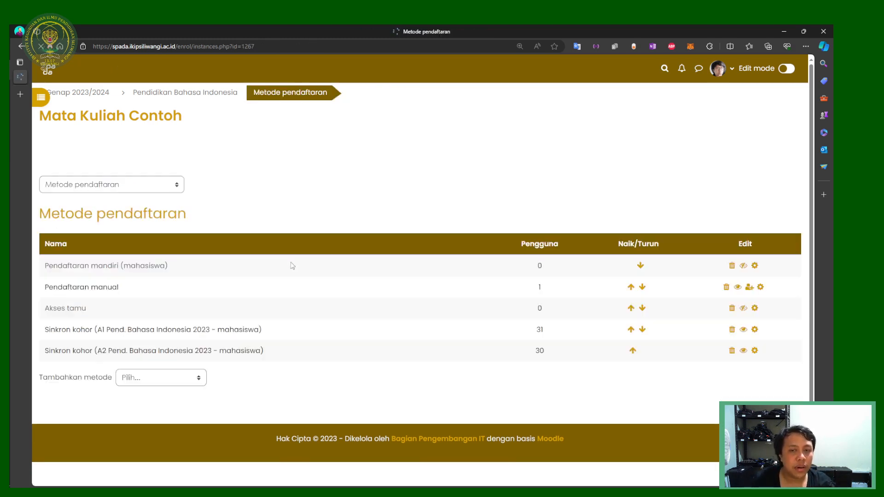
pyautogui.click(372, 154)
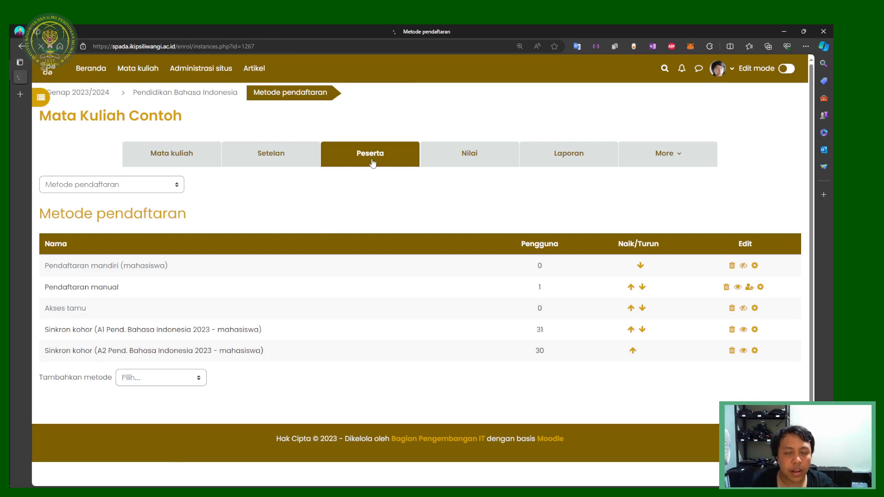
# Step: Look through the participant list, including page 2 of the enrolled students
pyautogui.scroll(-7, 381, 335)
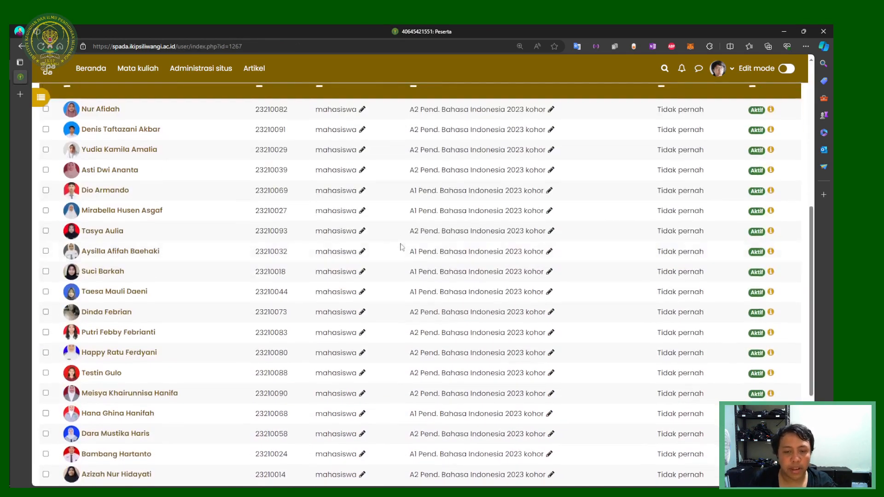
pyautogui.scroll(7, 381, 335)
pyautogui.scroll(-8, 381, 335)
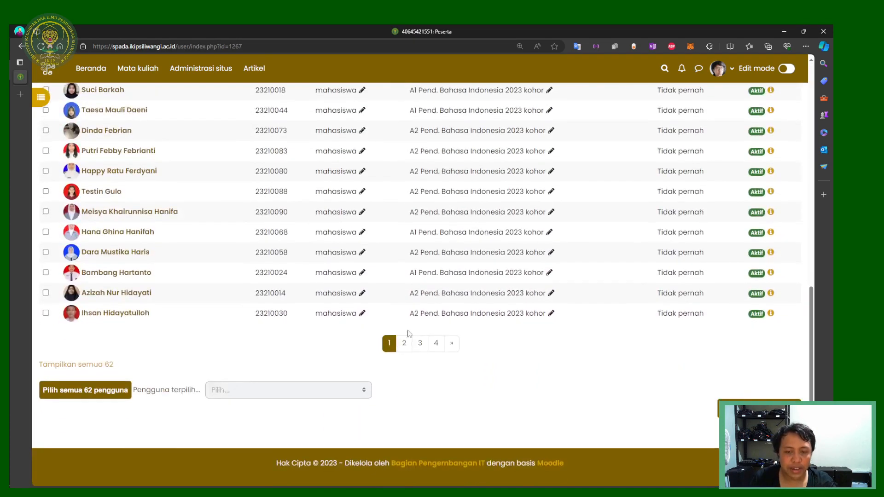
pyautogui.scroll(10, 401, 350)
pyautogui.click(404, 321)
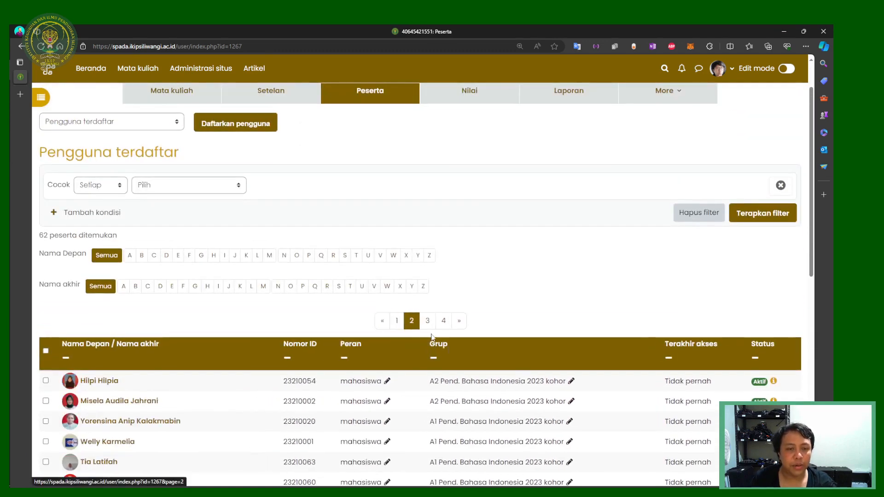
pyautogui.scroll(1, 414, 339)
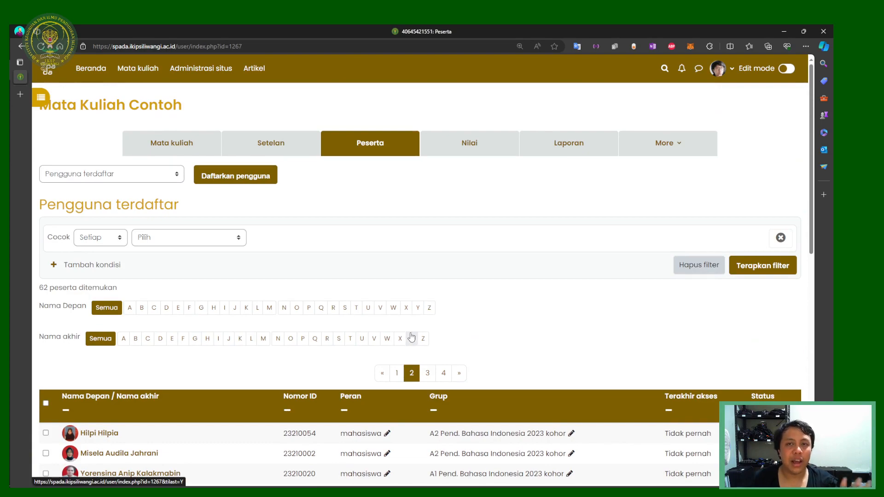
pyautogui.scroll(-5, 414, 340)
pyautogui.scroll(-4, 435, 321)
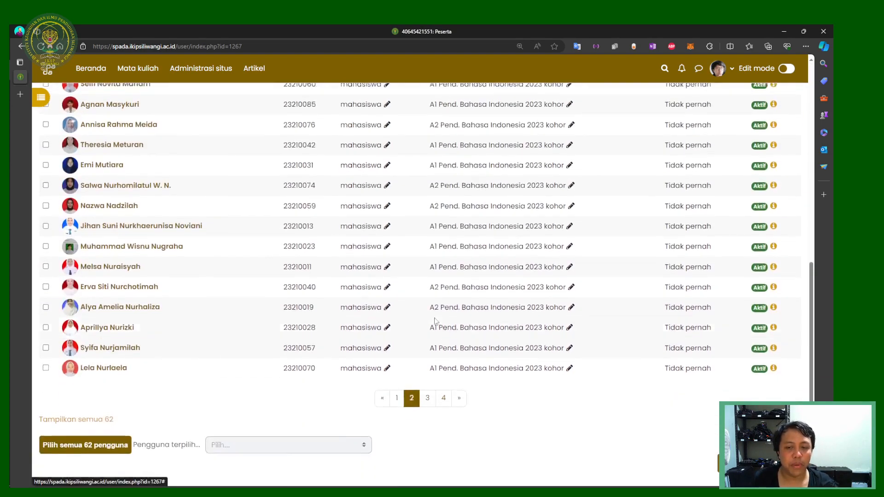
pyautogui.scroll(6, 436, 300)
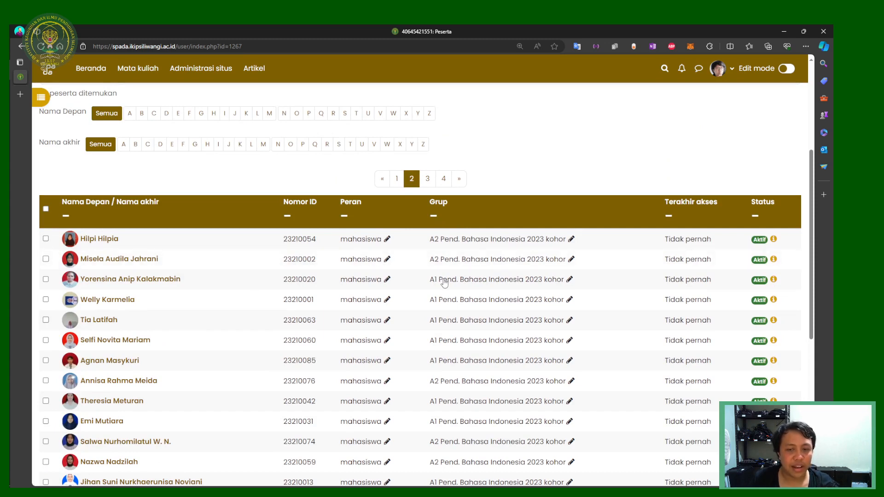
pyautogui.scroll(4, 250, 301)
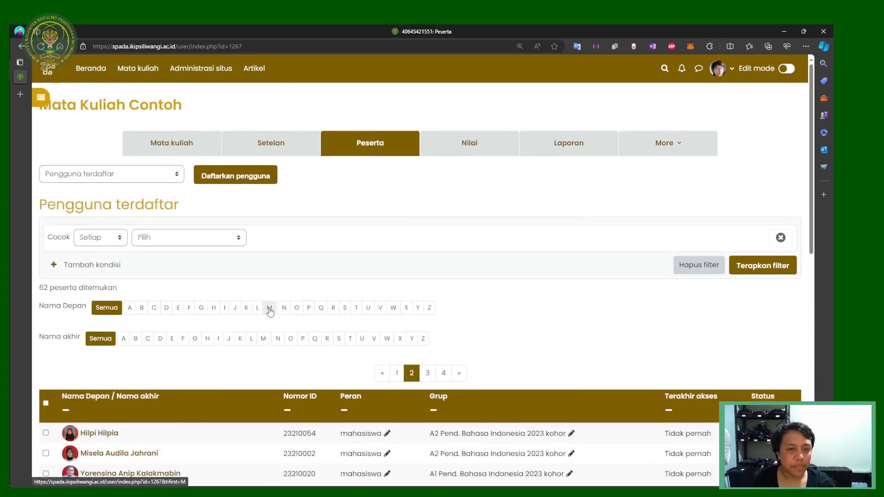
# Step: Review page 1 of participants, then return to the Mata Kuliah Contoh course page
pyautogui.click(397, 372)
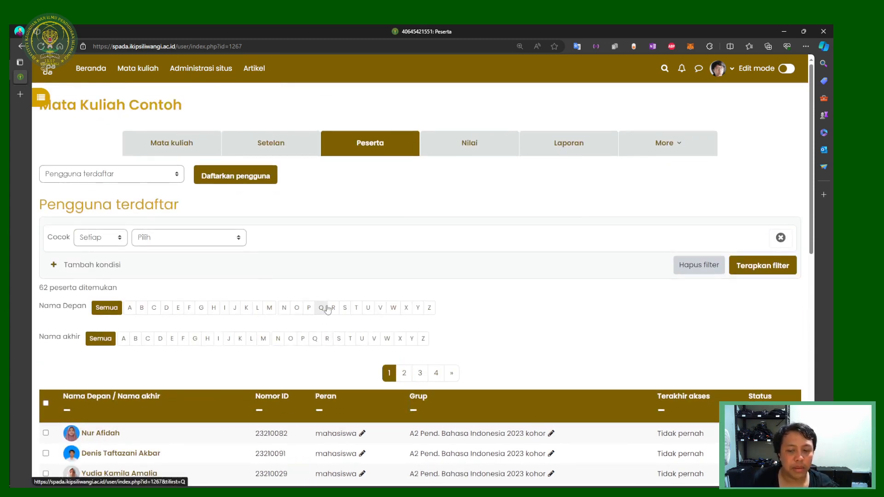
pyautogui.scroll(-6, 246, 268)
pyautogui.scroll(5, 246, 268)
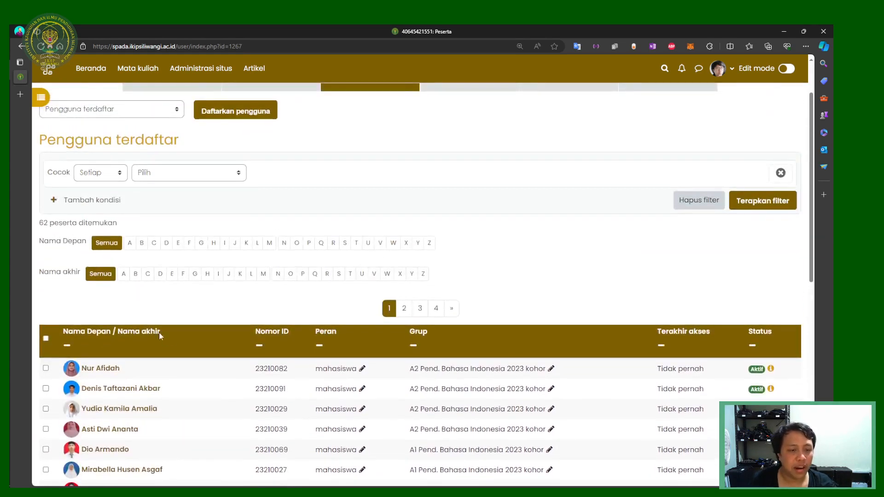
pyautogui.scroll(2, 197, 125)
pyautogui.click(188, 144)
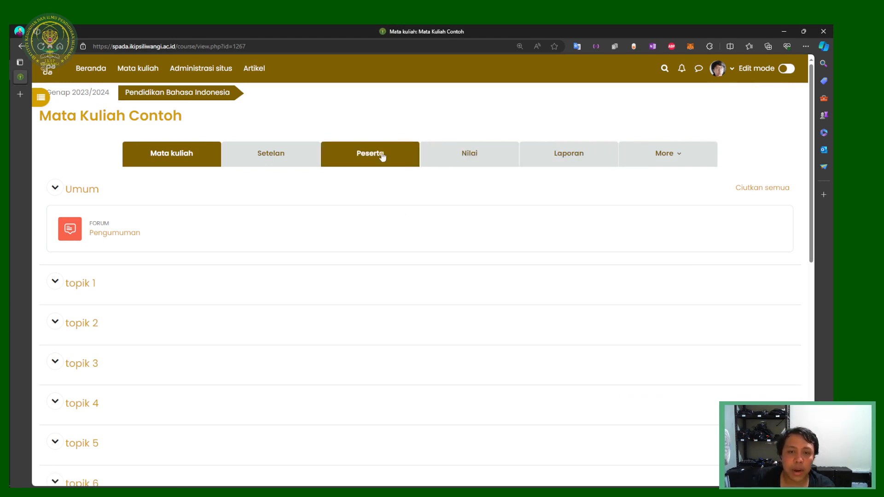
# Step: Turn on Edit mode and choose the Kehadiran activity to add under Umum
pyautogui.click(784, 69)
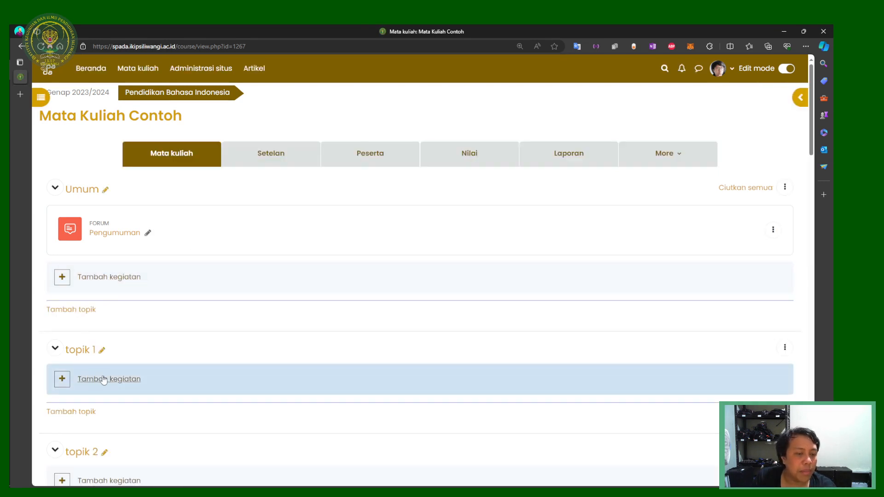
pyautogui.click(97, 379)
pyautogui.click(135, 294)
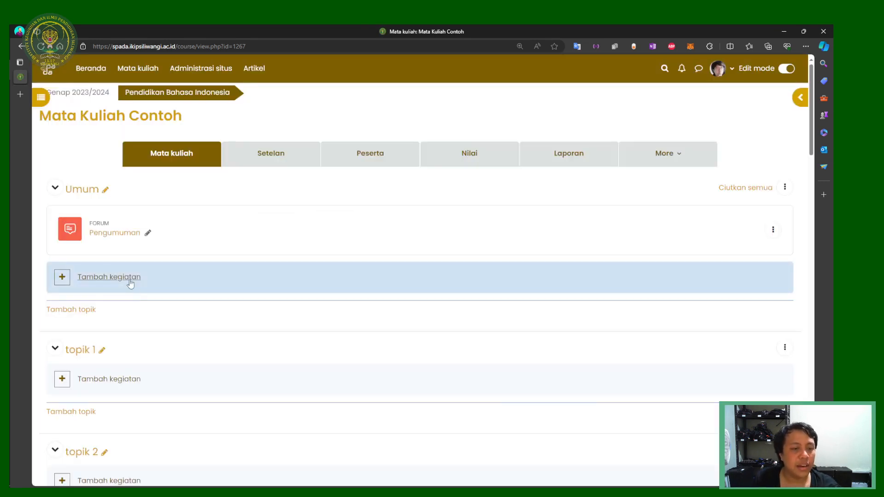
pyautogui.click(129, 280)
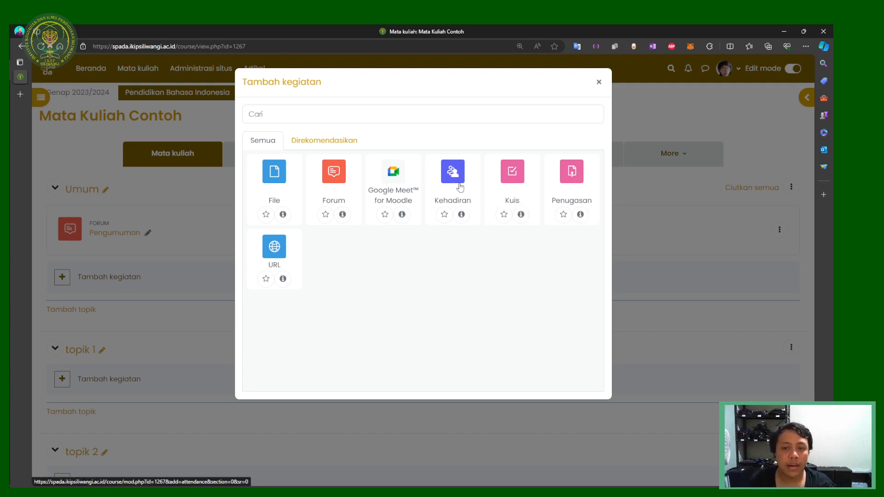
pyautogui.click(598, 82)
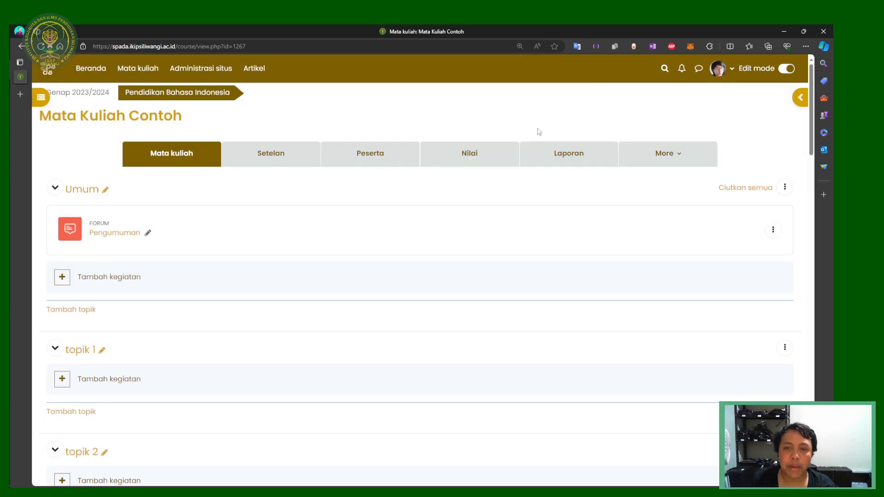
pyautogui.click(140, 283)
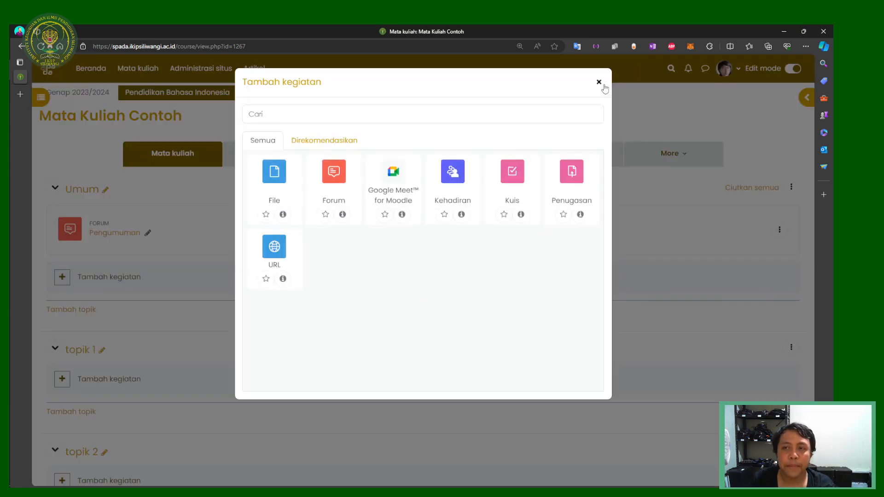
pyautogui.click(599, 83)
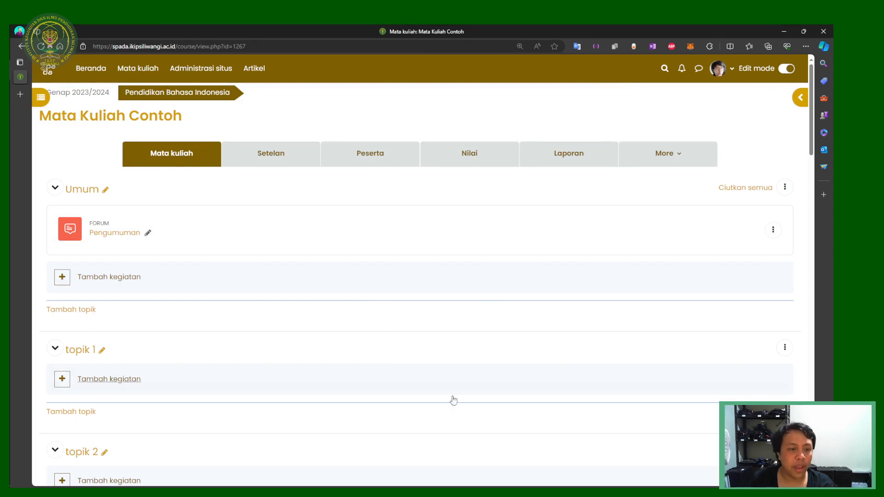
pyautogui.click(105, 279)
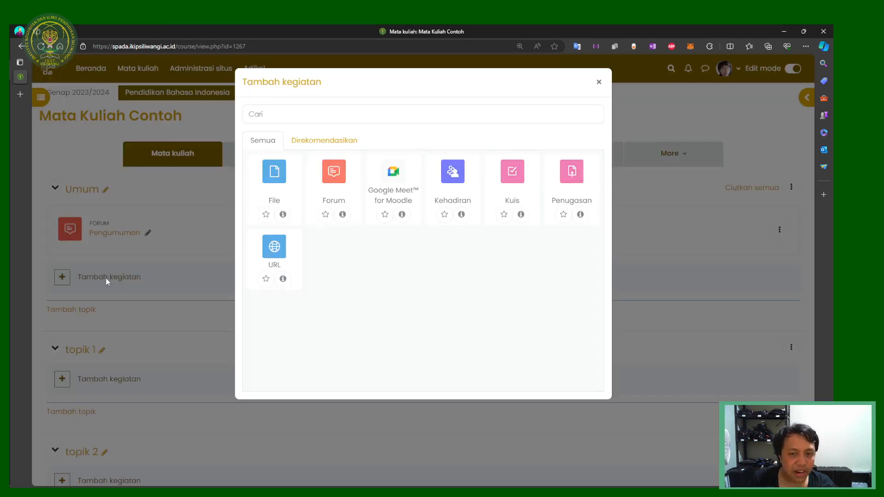
pyautogui.click(452, 197)
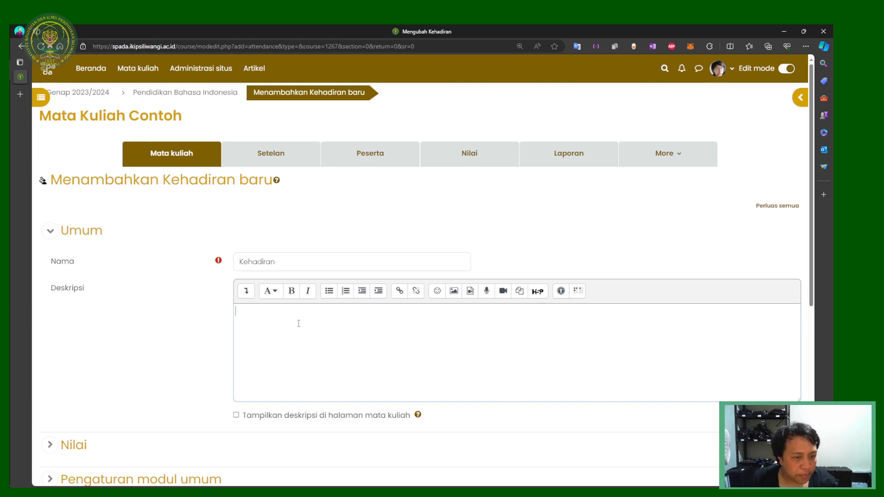
# Step: Keep the name Kehadiran with an empty description and save back to the course
pyautogui.moveTo(296, 257); pyautogui.dragTo(189, 253)
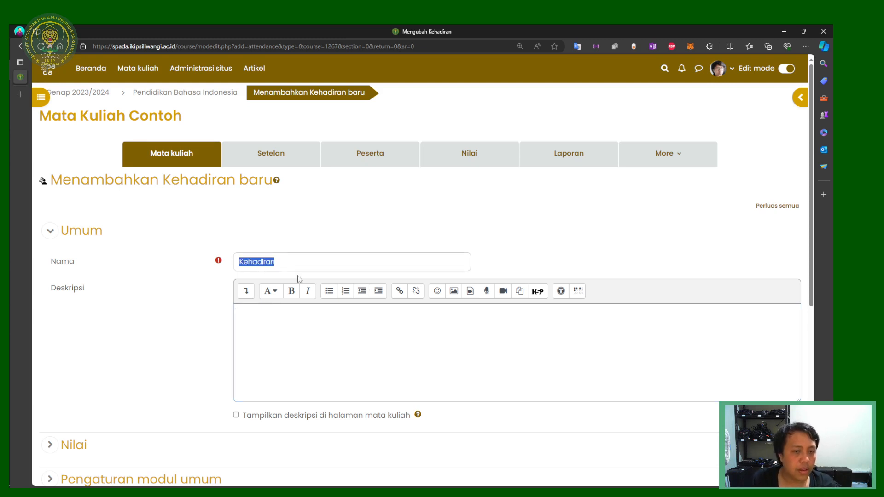
pyautogui.scroll(-5, 298, 278)
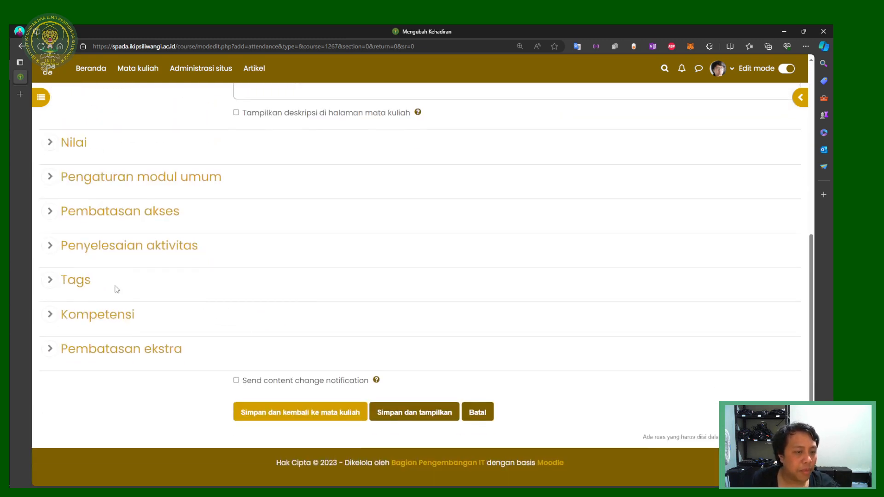
pyautogui.scroll(2, 49, 315)
pyautogui.scroll(-2, 50, 315)
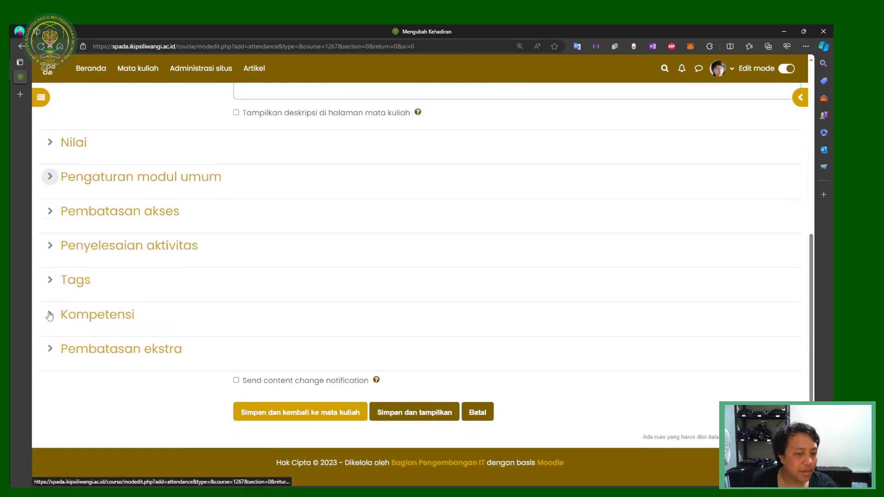
pyautogui.click(51, 316)
pyautogui.click(51, 315)
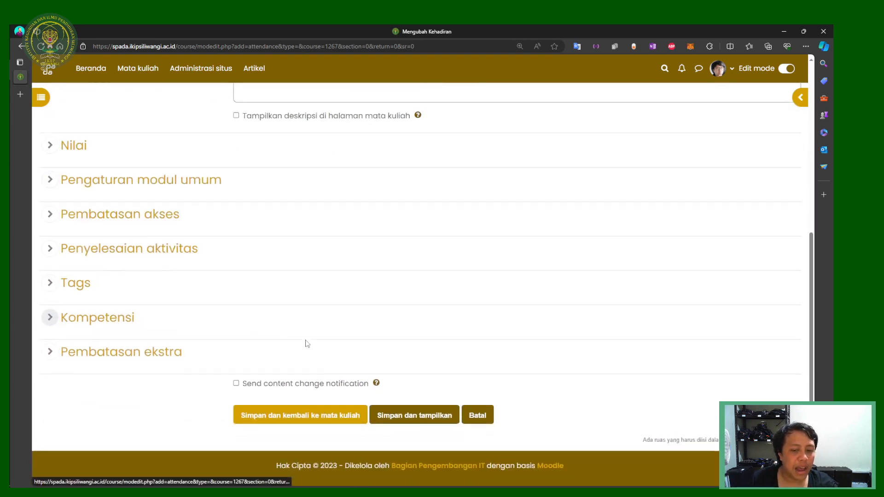
pyautogui.scroll(5, 305, 343)
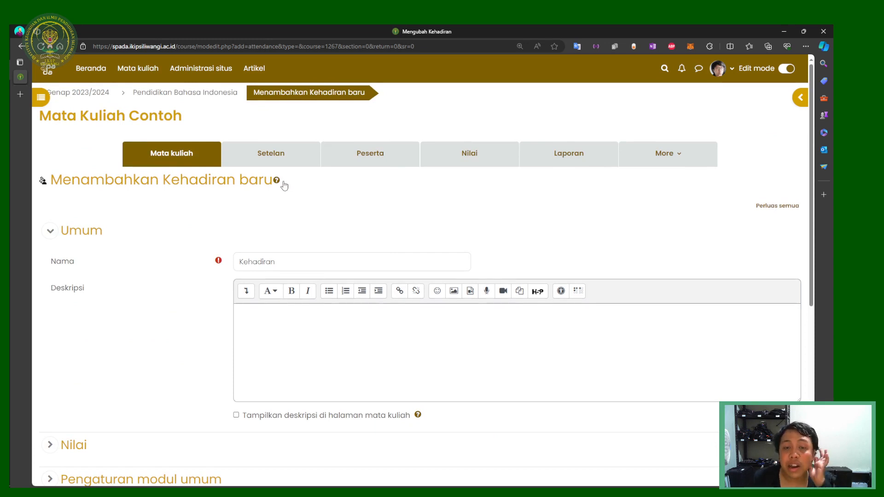
pyautogui.scroll(-5, 284, 185)
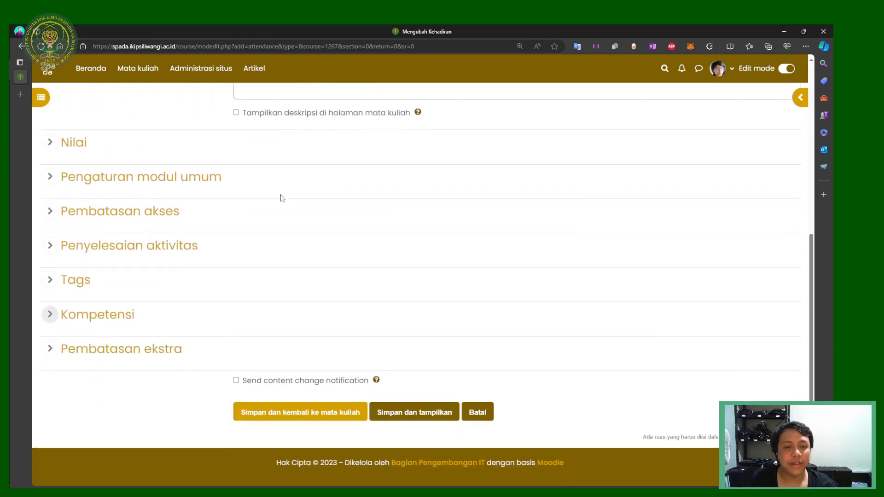
pyautogui.click(322, 415)
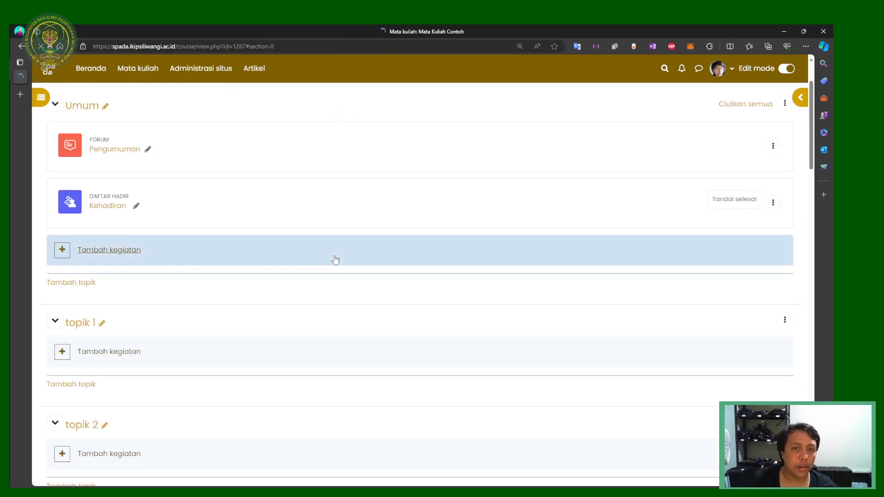
# Step: In course settings under Kelompok - kelompok, set group mode to Memisahkan kelompok-kelompok
pyautogui.scroll(2, 126, 211)
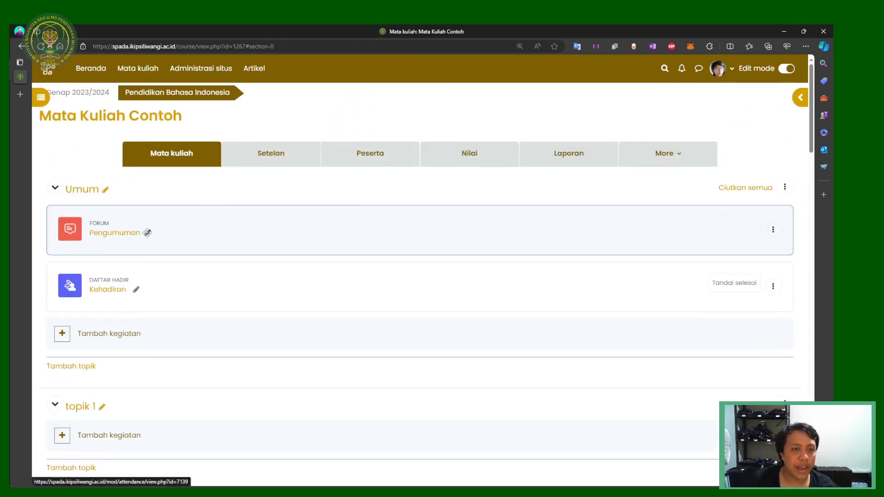
pyautogui.click(276, 167)
pyautogui.scroll(-8, 288, 177)
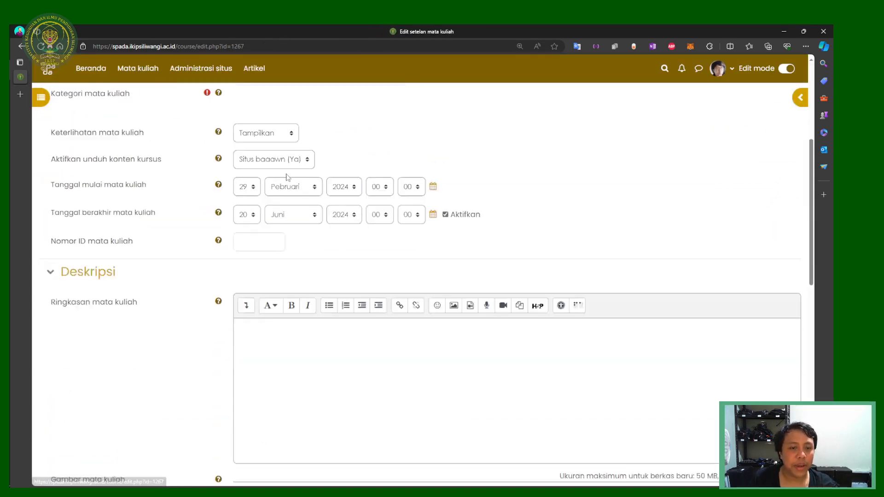
pyautogui.scroll(-7, 287, 177)
pyautogui.click(115, 258)
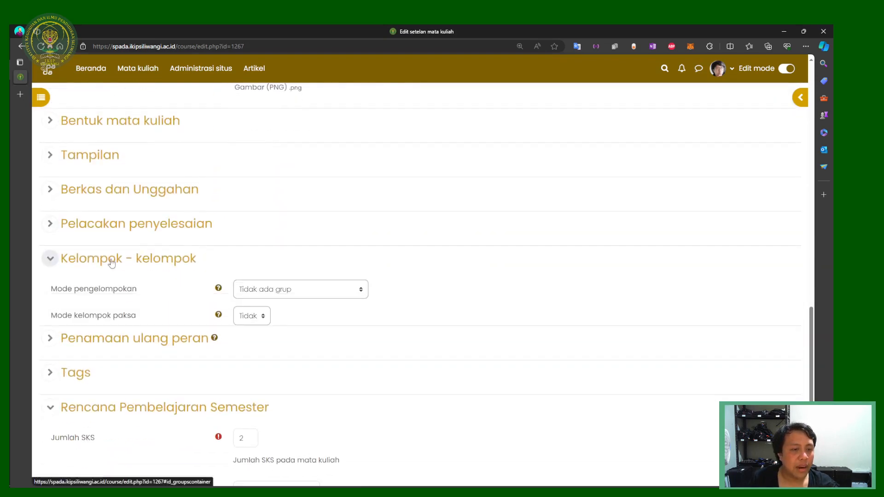
pyautogui.click(256, 290)
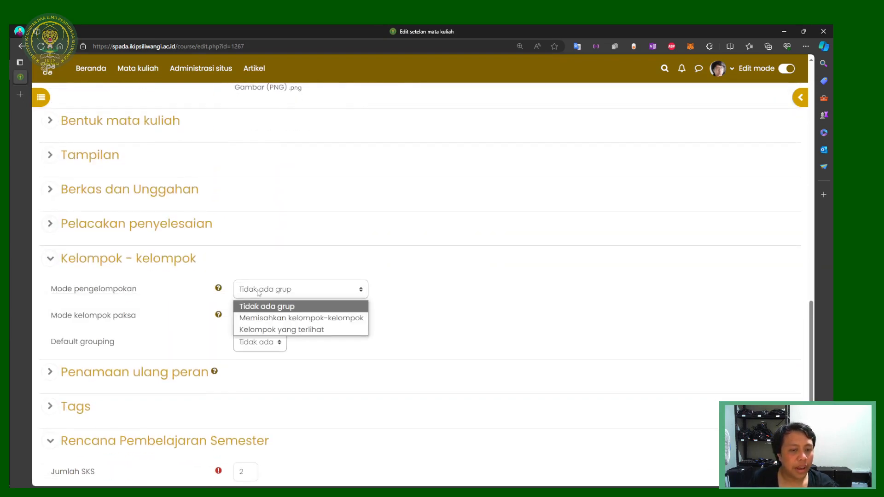
pyautogui.click(258, 318)
# Step: Set Mode kelompok paksa to Ya, leave grouping at Tidak ada, and save
pyautogui.scroll(15, 133, 183)
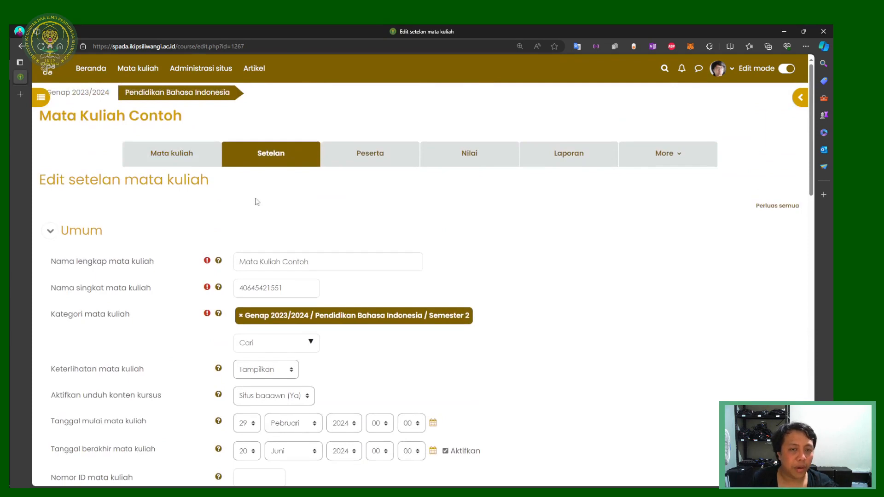
pyautogui.scroll(-15, 320, 232)
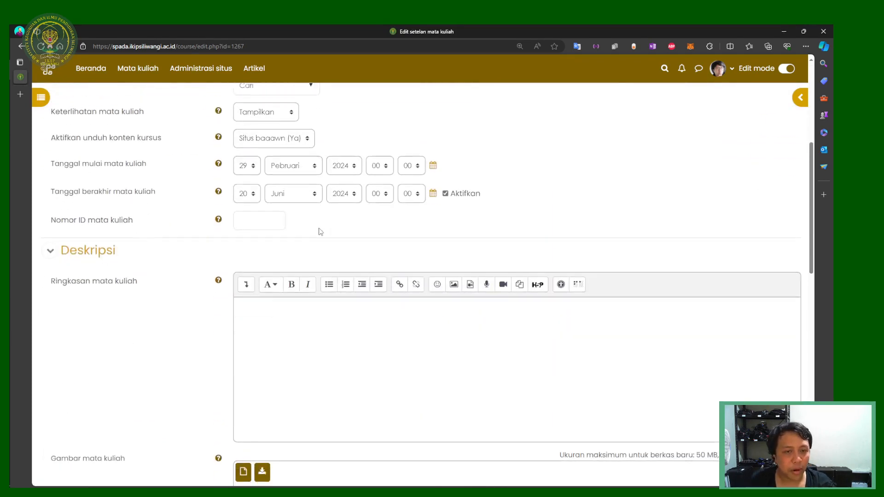
pyautogui.scroll(-2, 185, 304)
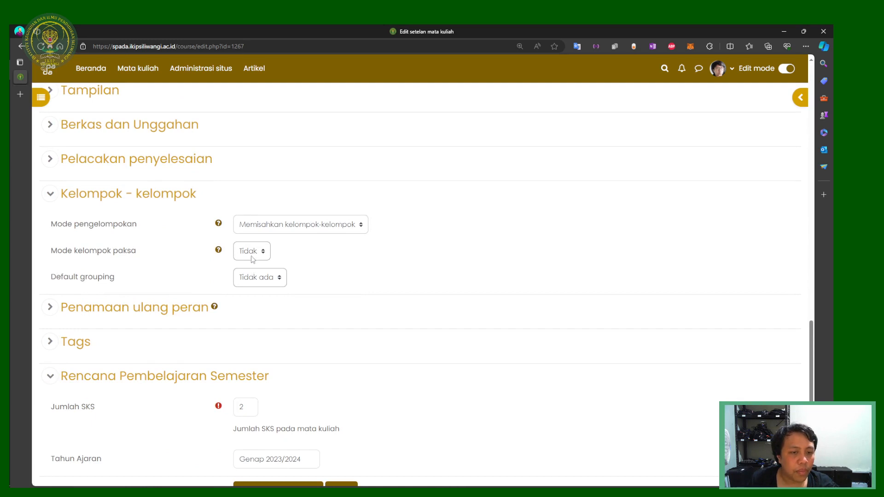
pyautogui.click(286, 226)
pyautogui.click(290, 254)
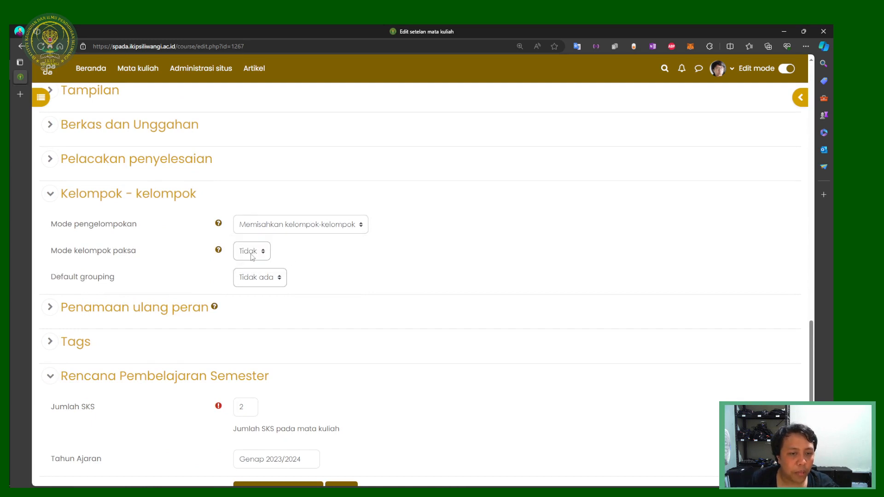
pyautogui.click(251, 252)
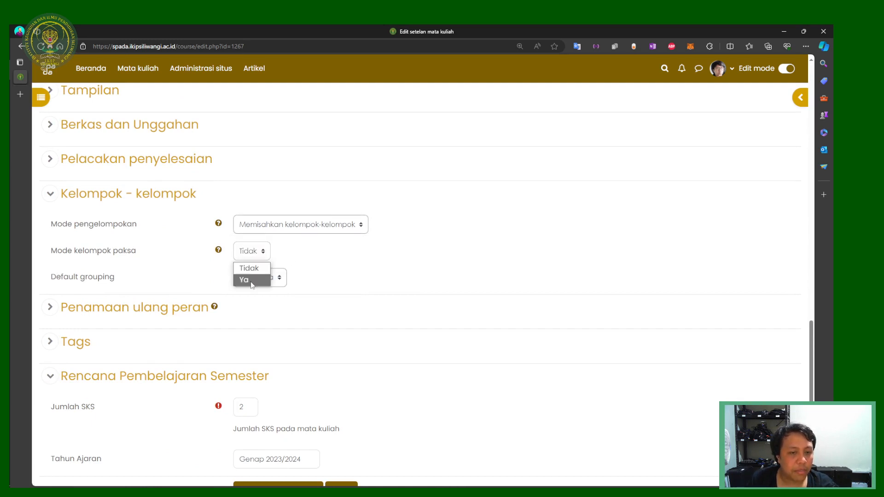
pyautogui.click(251, 280)
pyautogui.click(264, 283)
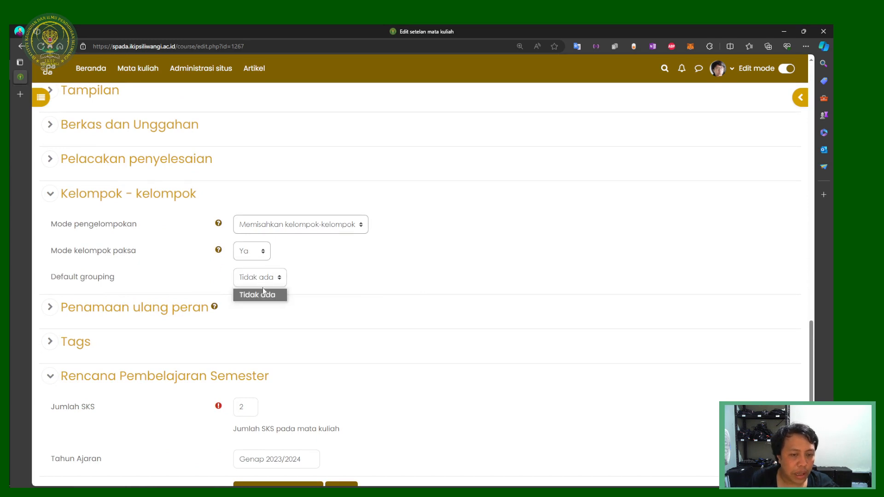
pyautogui.click(335, 286)
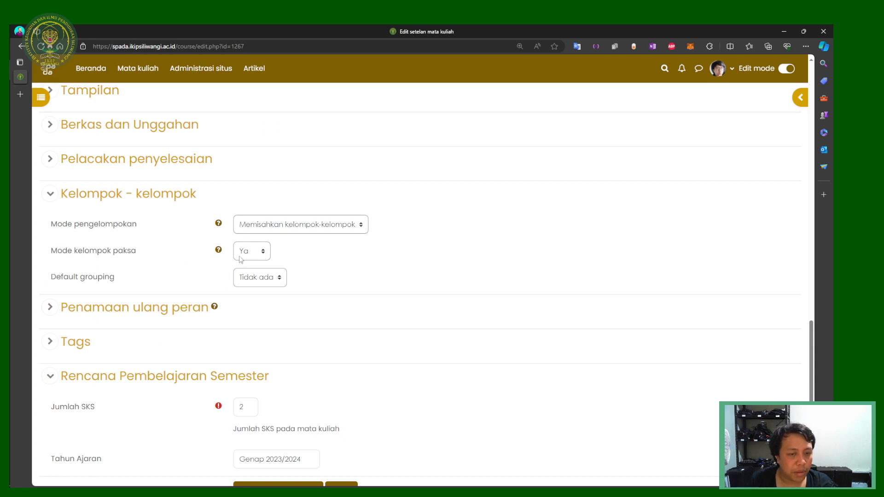
pyautogui.scroll(-3, 244, 260)
pyautogui.click(302, 412)
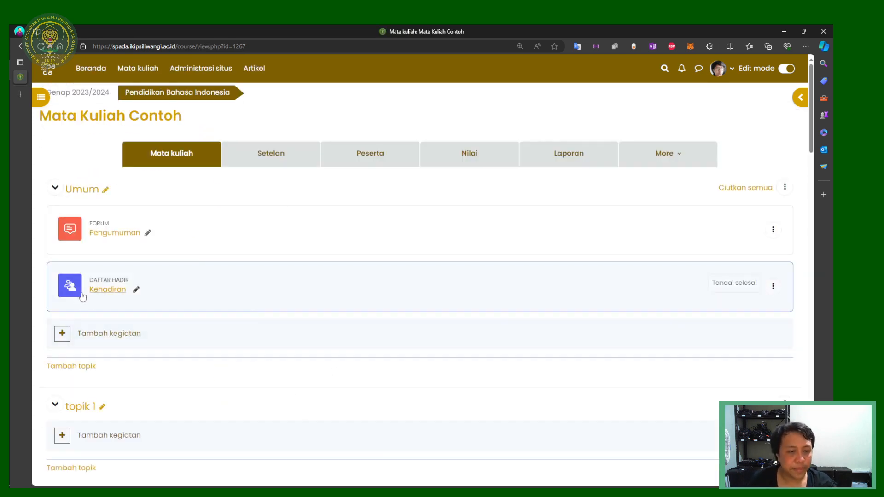
# Step: Open the Kehadiran activity and show sessions for group A1 Pend. Bahasa Indonesia 2023 kohor
pyautogui.click(96, 293)
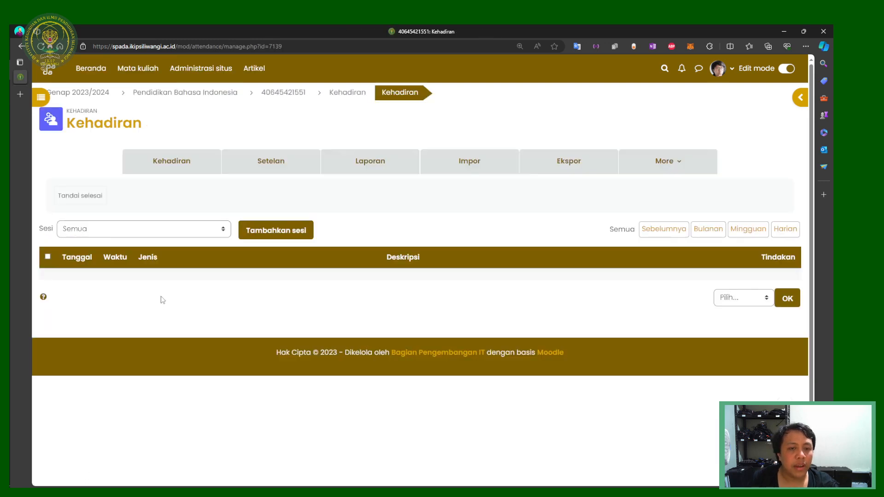
pyautogui.click(192, 236)
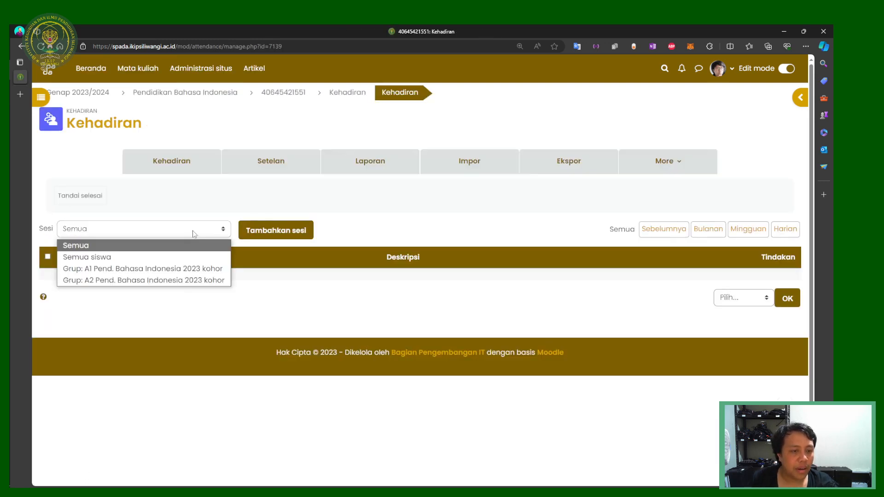
pyautogui.click(215, 218)
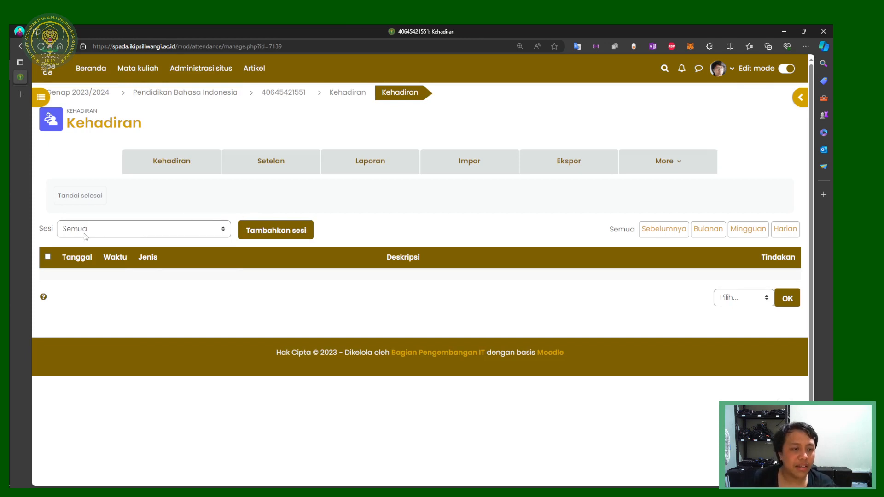
pyautogui.click(98, 235)
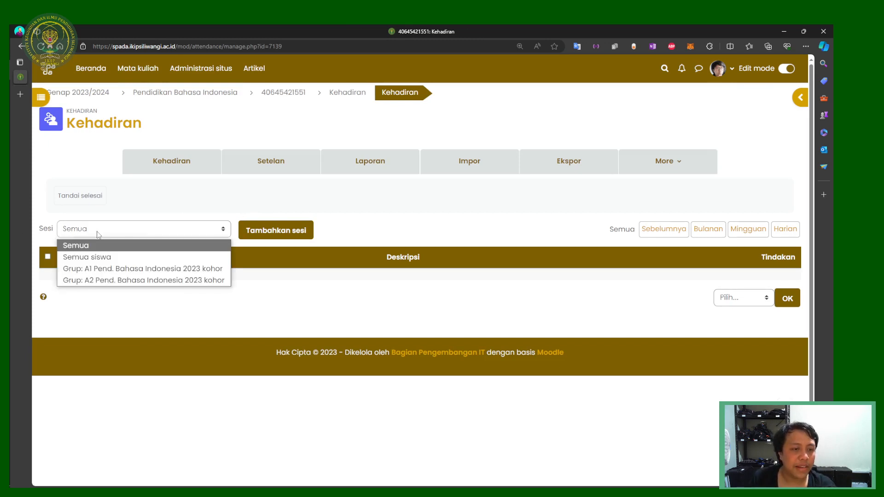
pyautogui.click(98, 270)
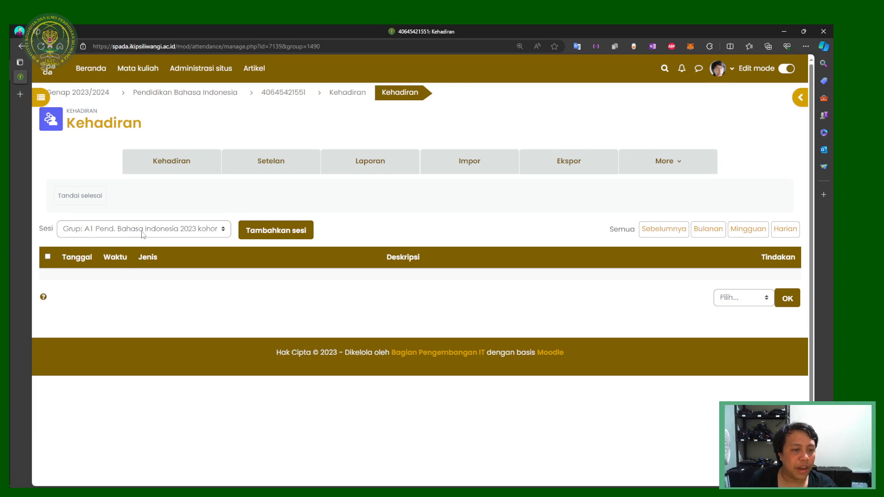
# Step: Switch the session filter to group A2 Pend. Bahasa Indonesia 2023 kohor
pyautogui.click(113, 235)
pyautogui.click(112, 281)
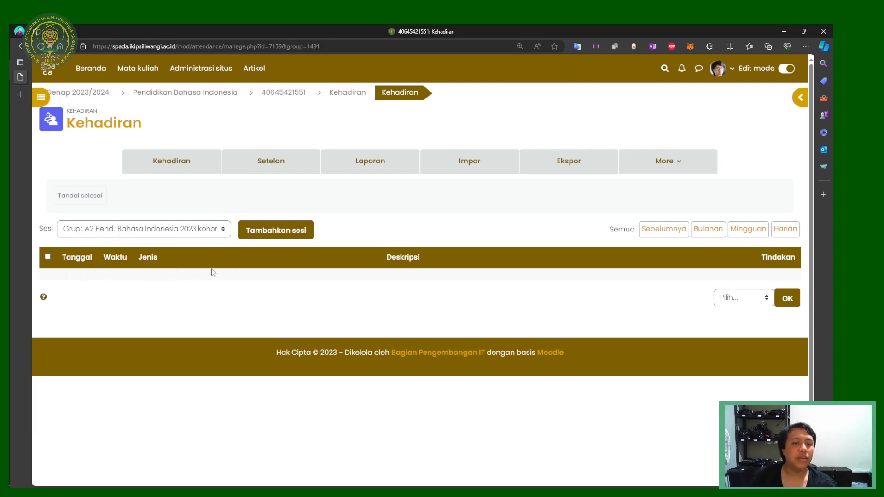
pyautogui.click(186, 229)
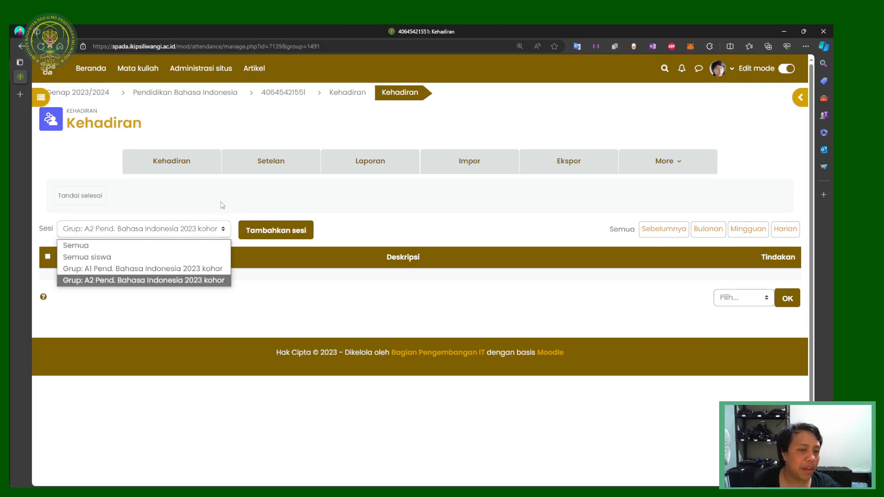
pyautogui.click(220, 202)
pyautogui.moveTo(103, 124); pyautogui.dragTo(157, 115)
pyautogui.click(278, 127)
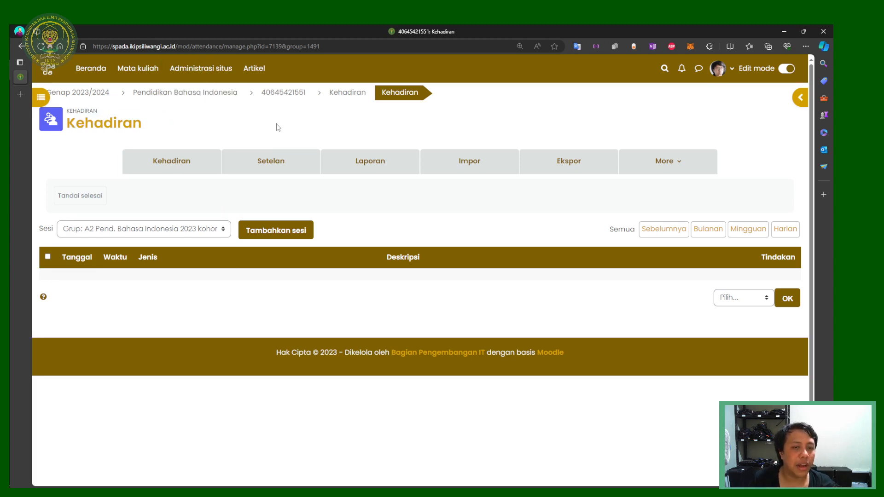
# Step: Start a new attendance session and set its Kelompok to A1 Pend. Bahasa Indonesia 2023
pyautogui.click(277, 234)
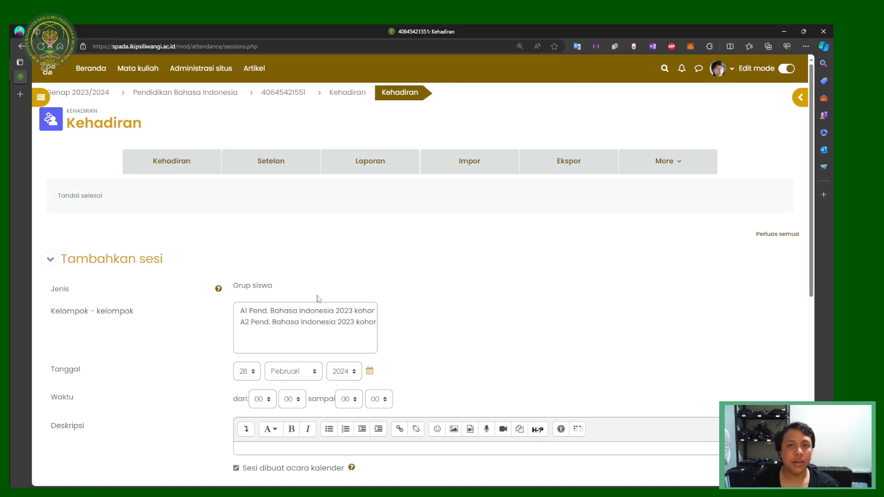
pyautogui.click(315, 315)
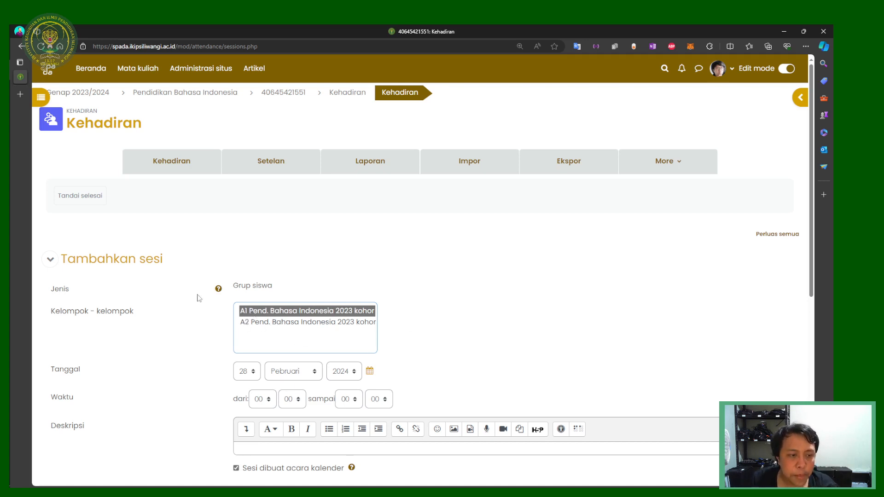
pyautogui.moveTo(80, 311); pyautogui.dragTo(137, 314)
pyautogui.click(188, 328)
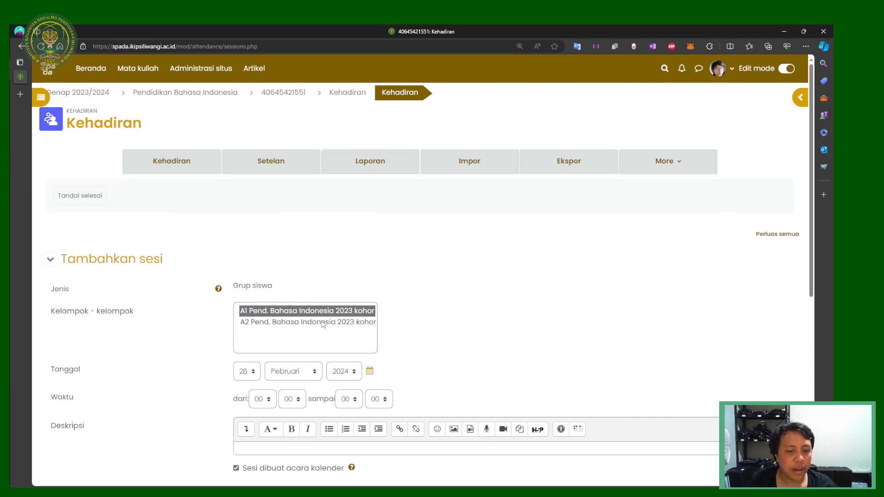
pyautogui.click(276, 323)
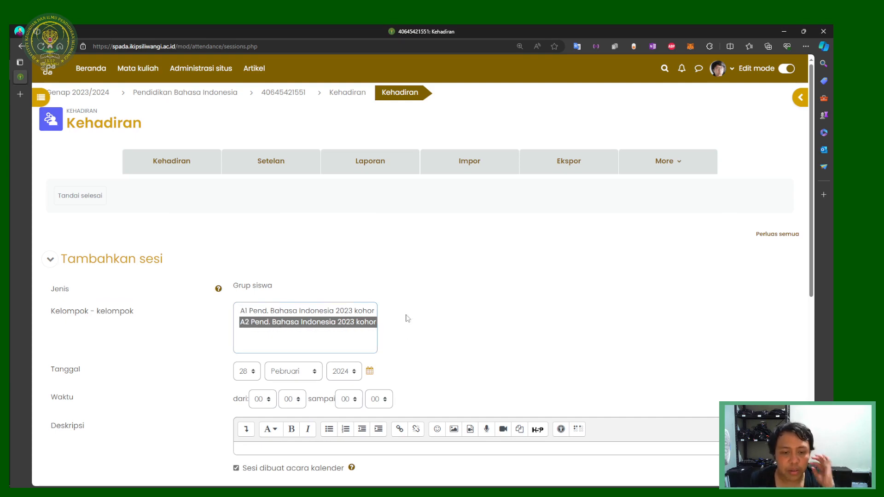
pyautogui.scroll(-4, 406, 316)
pyautogui.scroll(5, 329, 228)
pyautogui.click(303, 313)
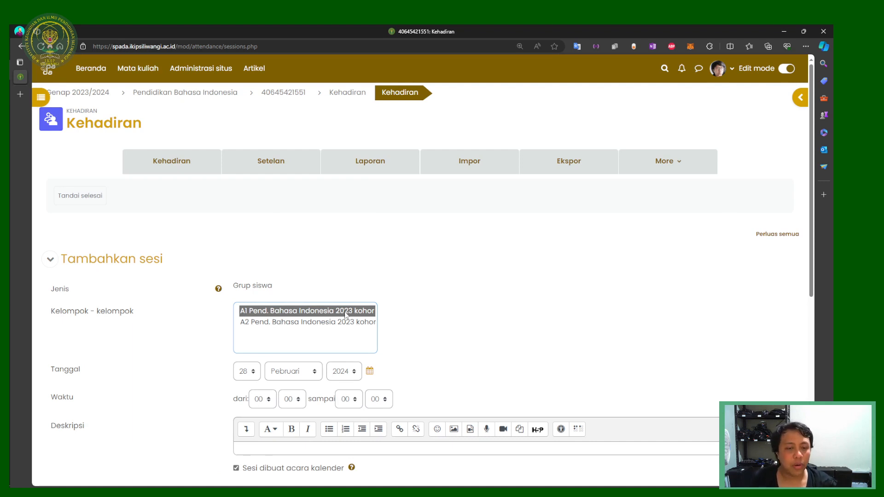
pyautogui.scroll(-3, 368, 304)
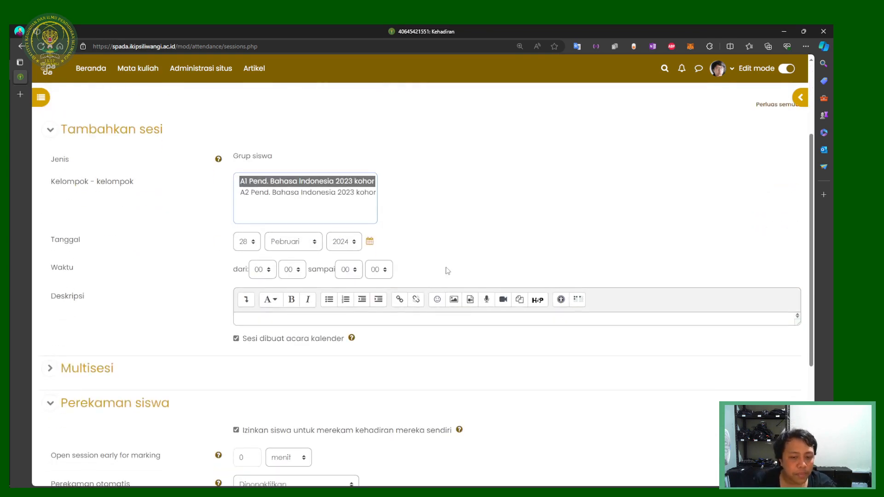
pyautogui.scroll(-2, 291, 391)
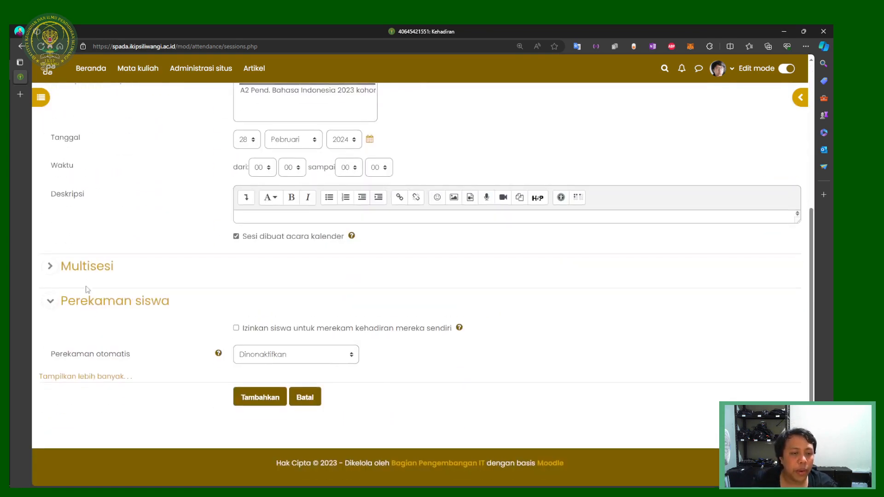
# Step: Expand Multisesi and tick 'Ulangi sesi di atas sebagai berikut'
pyautogui.click(83, 264)
pyautogui.scroll(5, 221, 299)
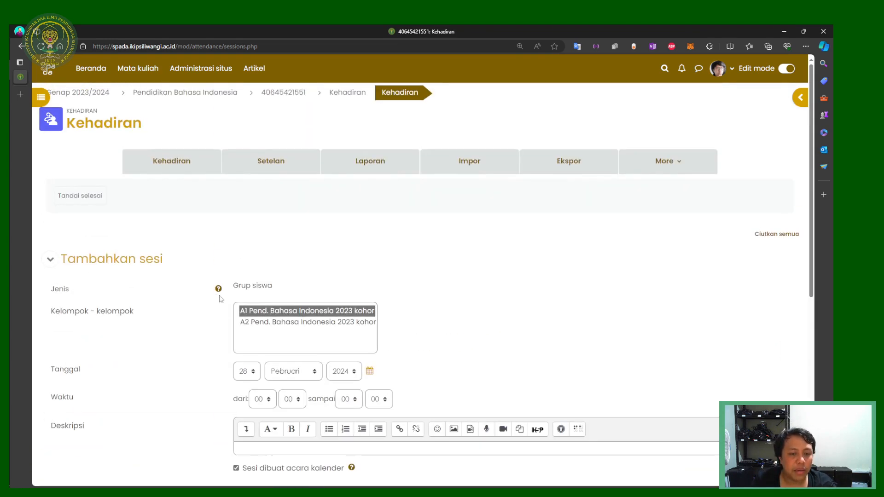
pyautogui.click(99, 259)
pyautogui.click(135, 260)
pyautogui.scroll(-4, 253, 290)
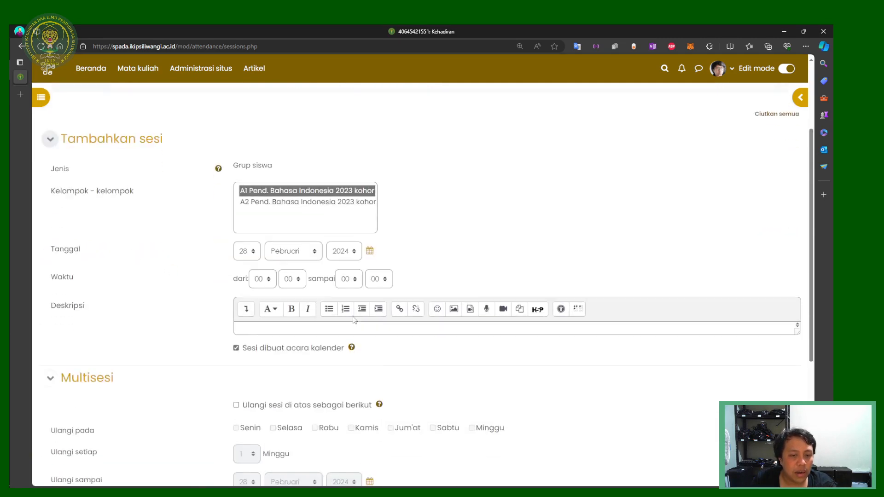
pyautogui.click(265, 331)
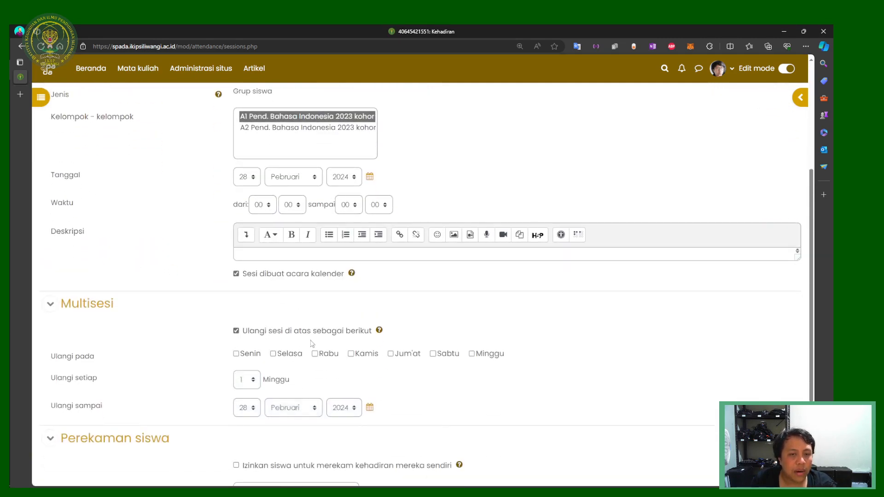
pyautogui.scroll(4, 310, 341)
pyautogui.scroll(-3, 310, 341)
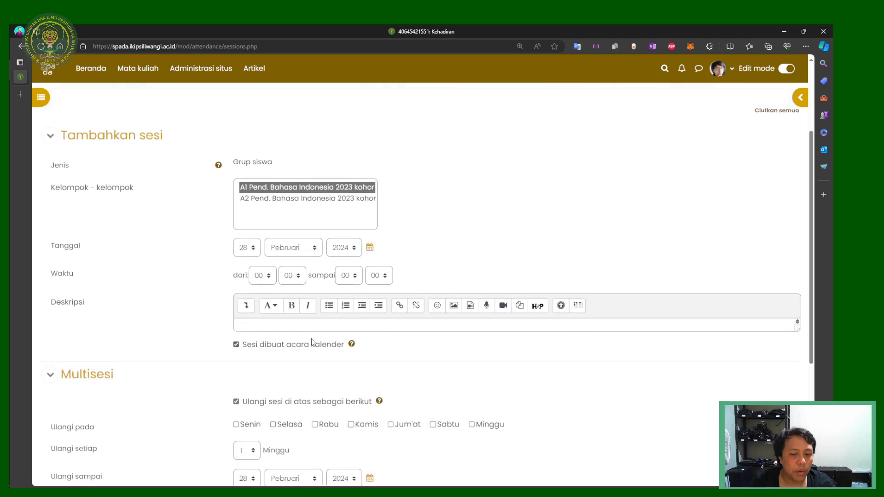
# Step: Make the session repeat on Kamis (Thursday), keeping the start day at 28
pyautogui.click(256, 250)
pyautogui.click(256, 250)
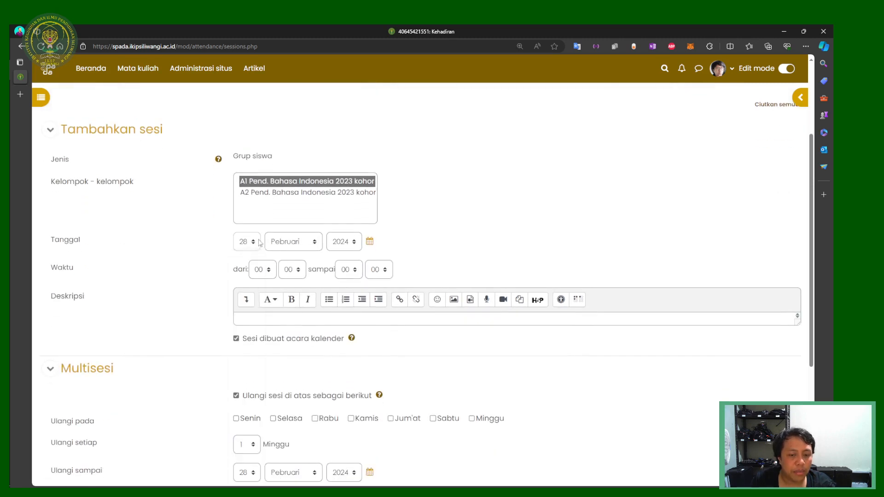
pyautogui.scroll(-1, 367, 326)
pyautogui.scroll(-2, 367, 326)
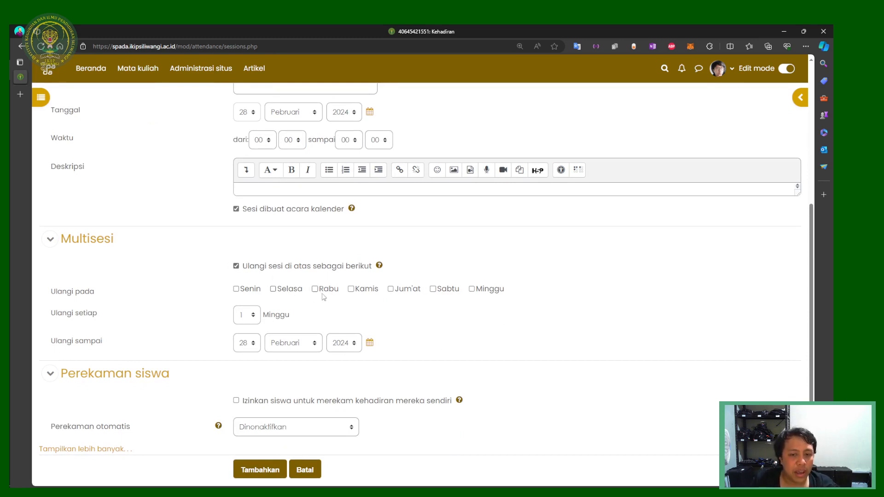
pyautogui.click(351, 289)
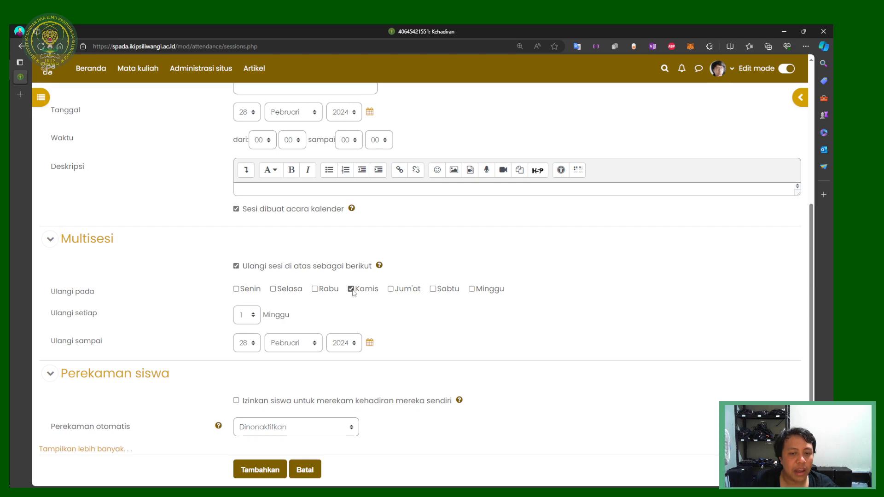
pyautogui.scroll(3, 256, 278)
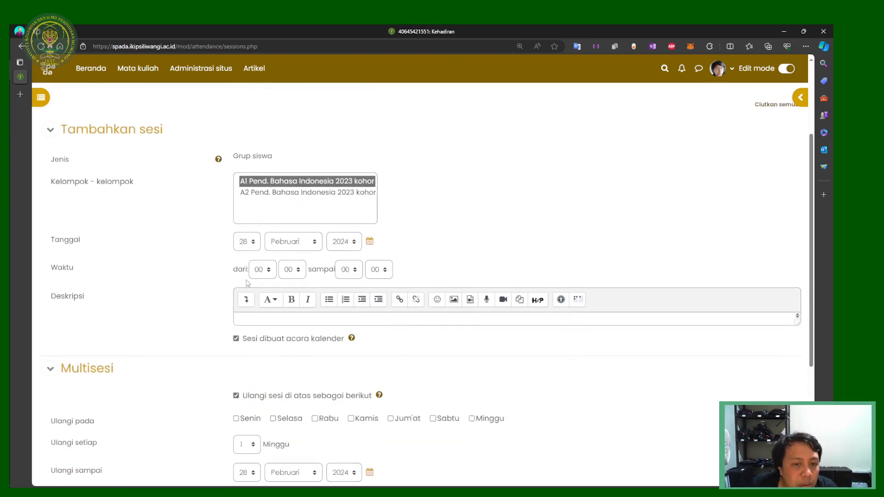
pyautogui.click(253, 249)
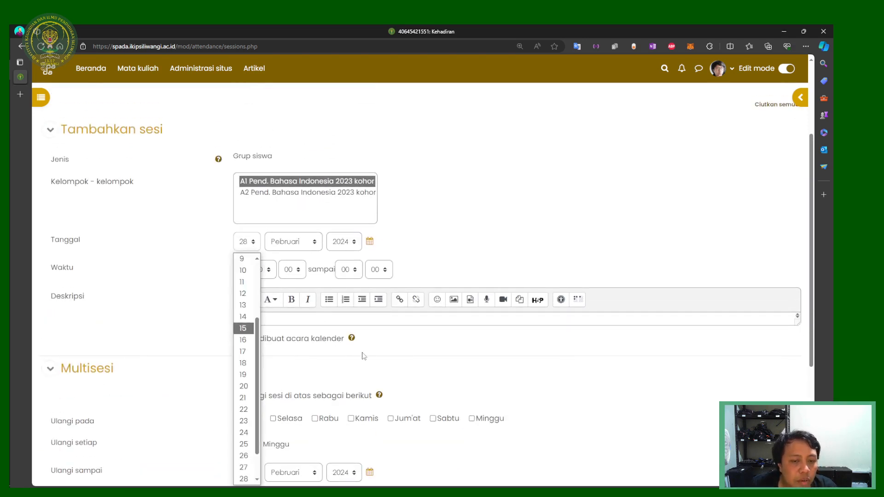
pyautogui.click(341, 345)
pyautogui.click(247, 241)
pyautogui.click(352, 338)
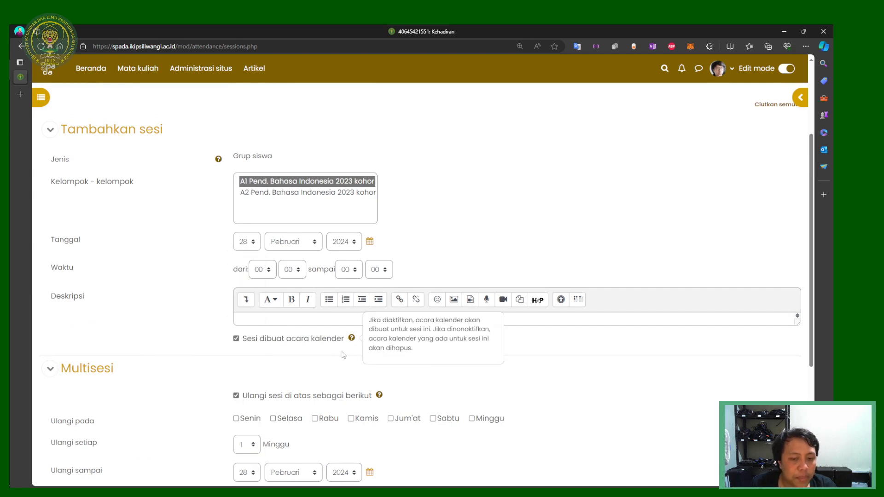
pyautogui.click(342, 354)
pyautogui.scroll(-2, 345, 358)
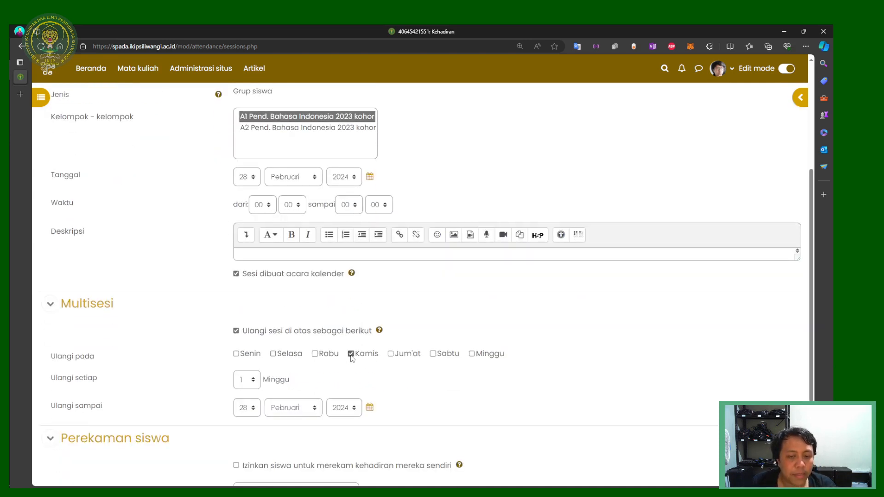
pyautogui.click(350, 354)
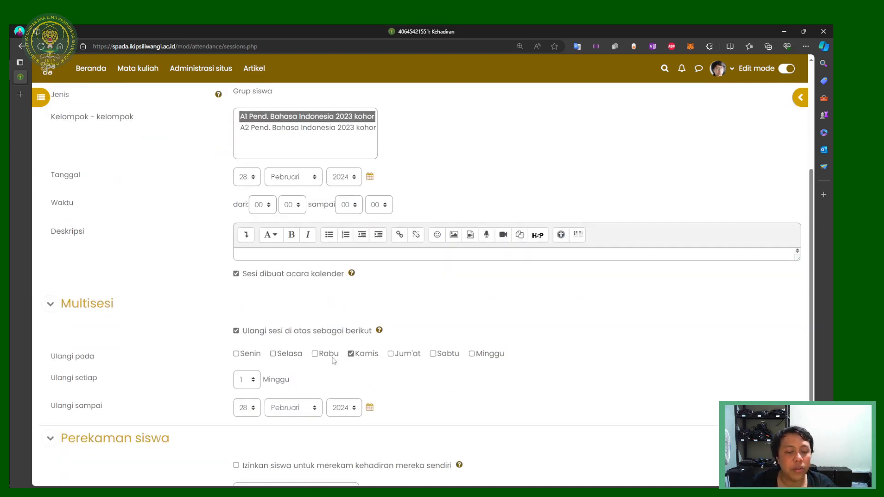
pyautogui.scroll(-1, 293, 355)
pyautogui.scroll(-2, 293, 354)
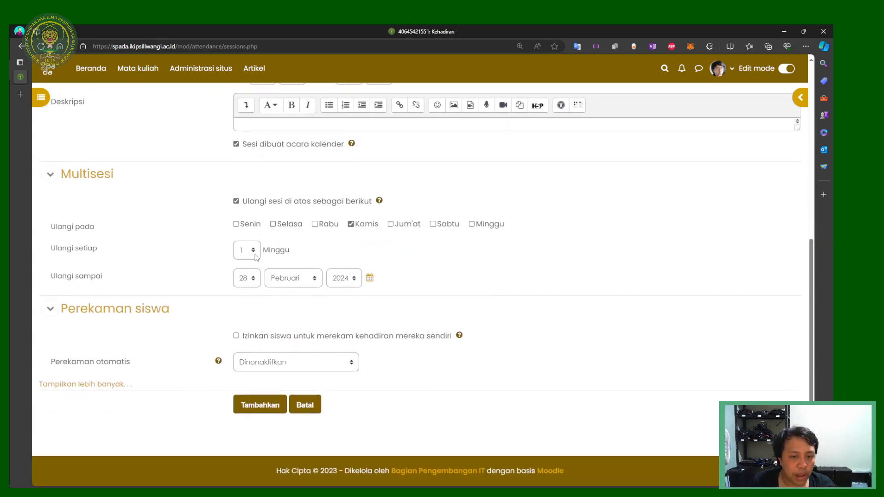
# Step: Set Ulangi sampai, the repeat end date, to 20 Juni 2024
pyautogui.click(246, 279)
pyautogui.scroll(-1, 245, 260)
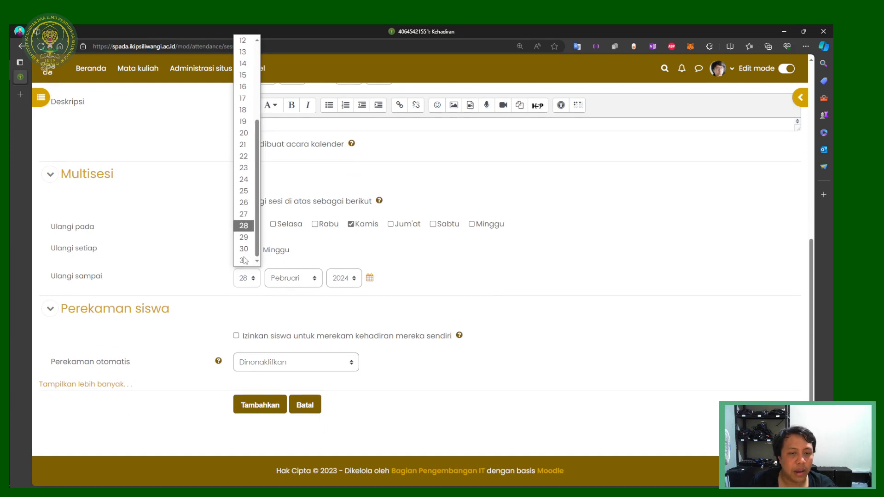
pyautogui.click(245, 238)
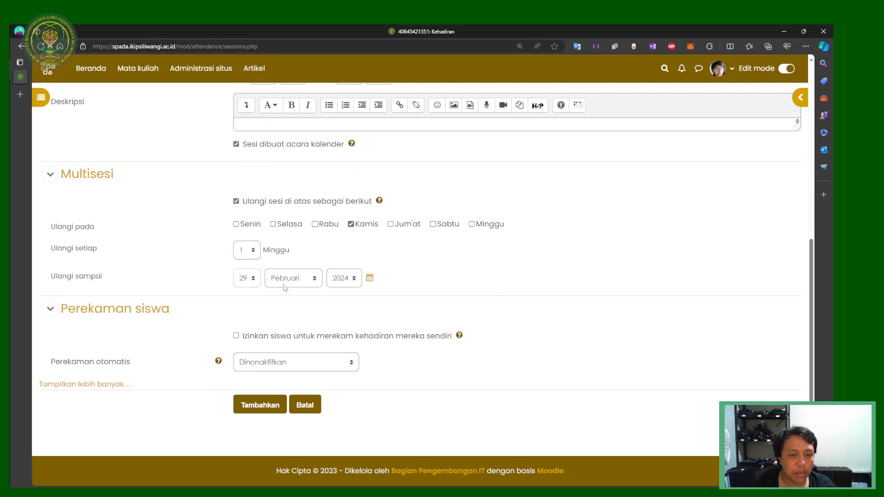
pyautogui.click(285, 280)
pyautogui.click(301, 363)
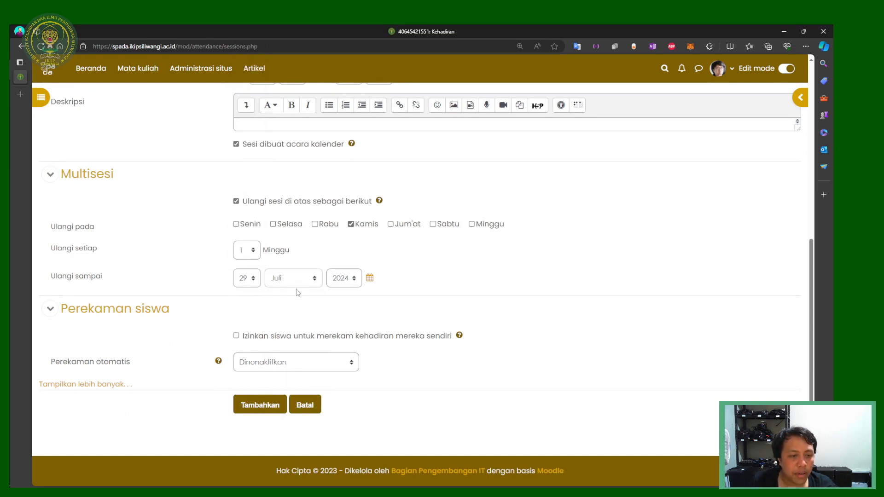
pyautogui.click(248, 281)
pyautogui.press('Up')
pyautogui.press('Up')
pyautogui.press('Up')
pyautogui.press('Up')
pyautogui.press('Up')
pyautogui.press('Up')
pyautogui.press('Up')
pyautogui.press('Up')
pyautogui.press('Up')
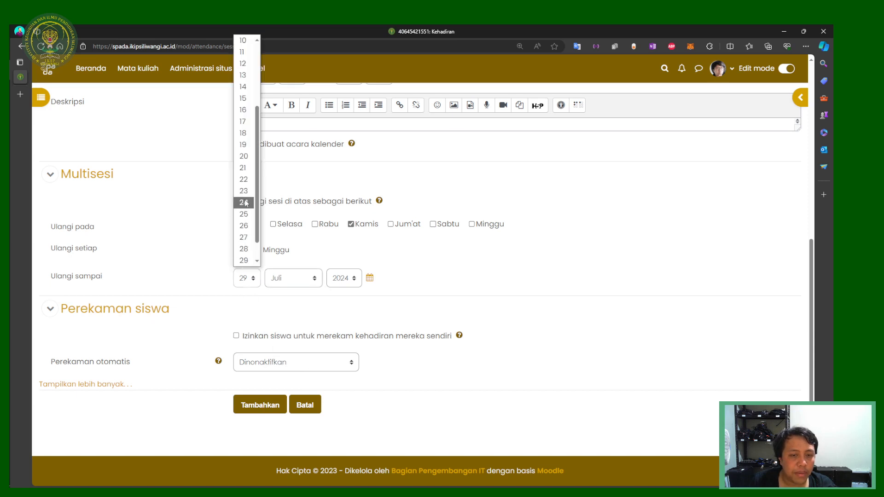
pyautogui.click(290, 280)
pyautogui.press('Up')
pyautogui.press('Return')
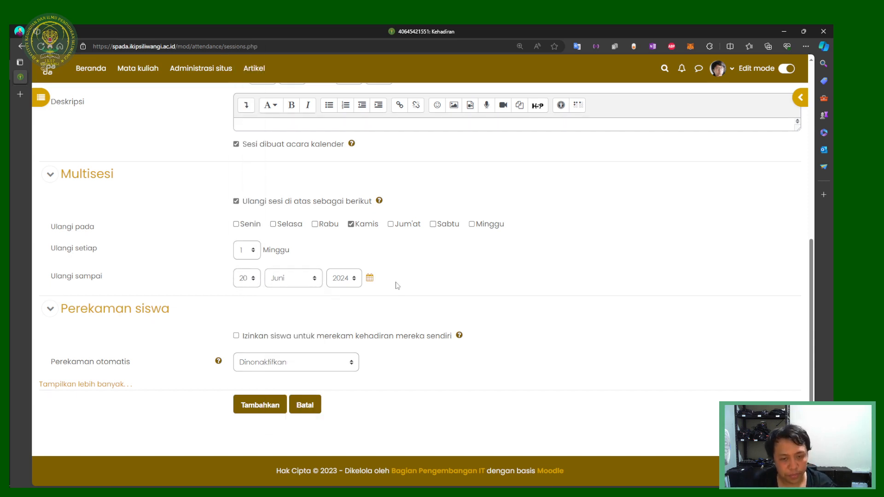
# Step: Untick 'Izinkan siswa' so students cannot record their own attendance
pyautogui.scroll(7, 389, 289)
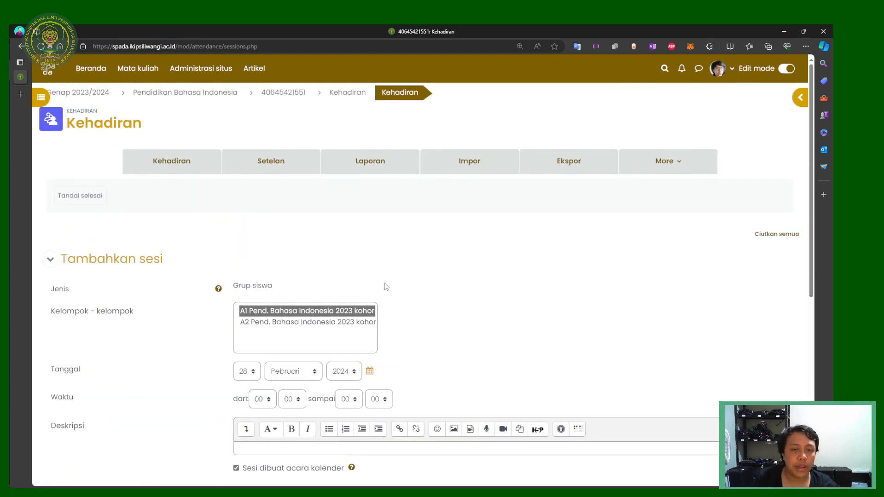
pyautogui.scroll(-7, 383, 287)
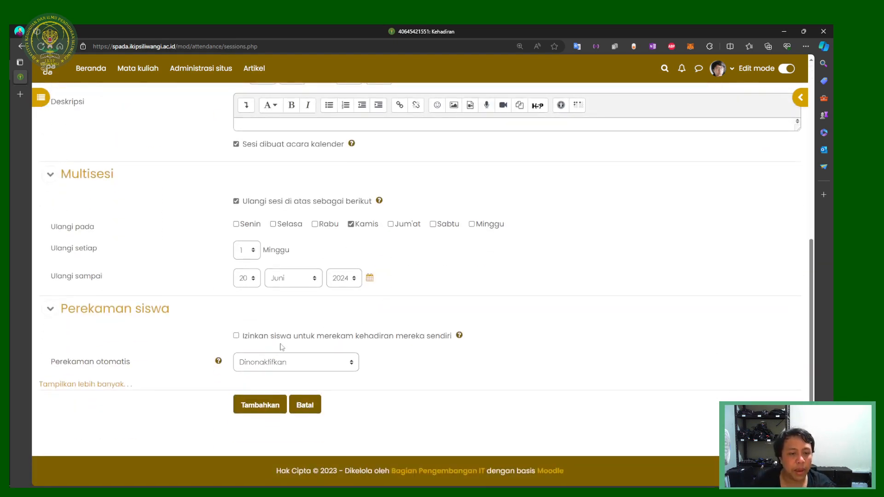
pyautogui.click(291, 338)
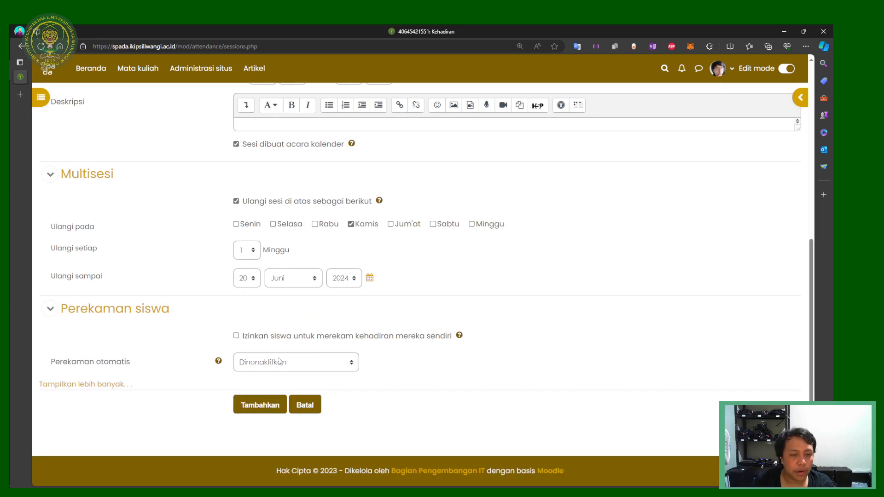
pyautogui.scroll(7, 229, 330)
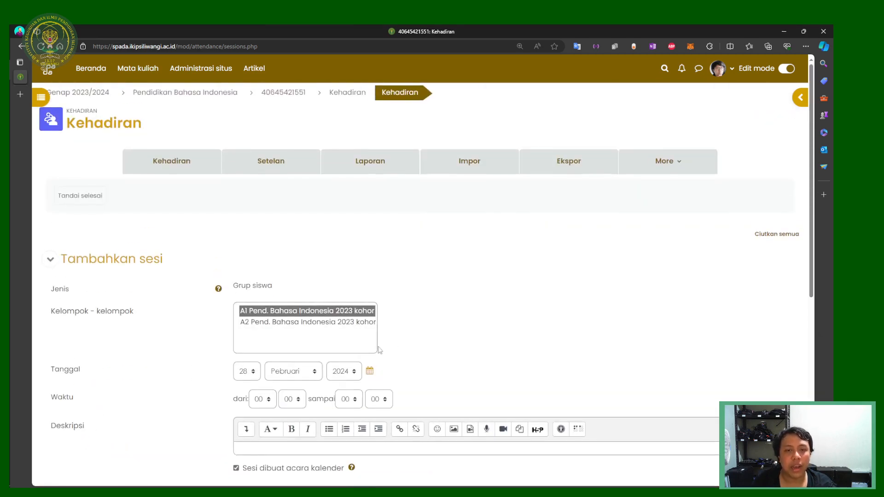
pyautogui.scroll(-4, 402, 335)
pyautogui.scroll(-3, 394, 340)
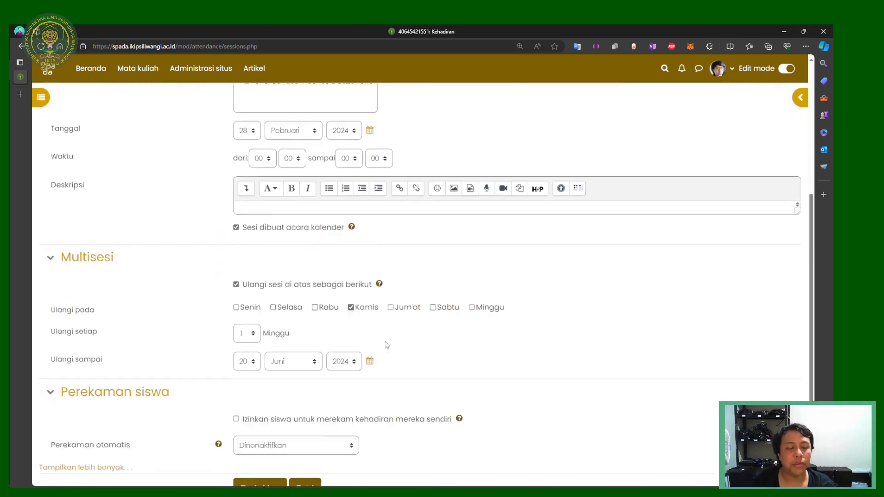
# Step: Change the session date to 29 February 2024 and create the weekly repeating attendance sessions
pyautogui.click(269, 404)
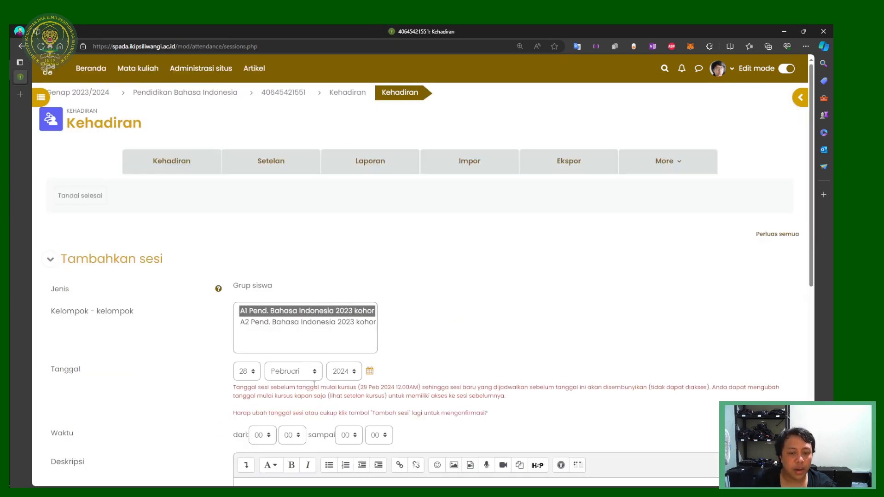
pyautogui.scroll(-3, 271, 350)
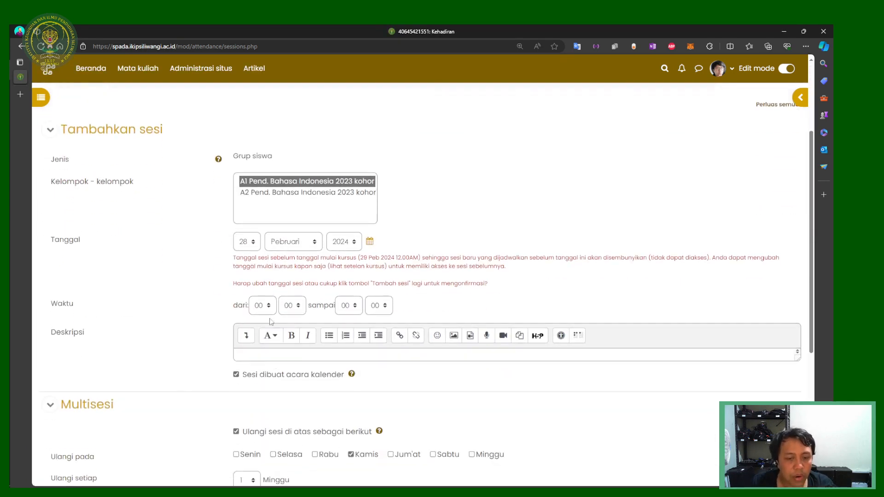
pyautogui.click(247, 242)
pyautogui.click(244, 444)
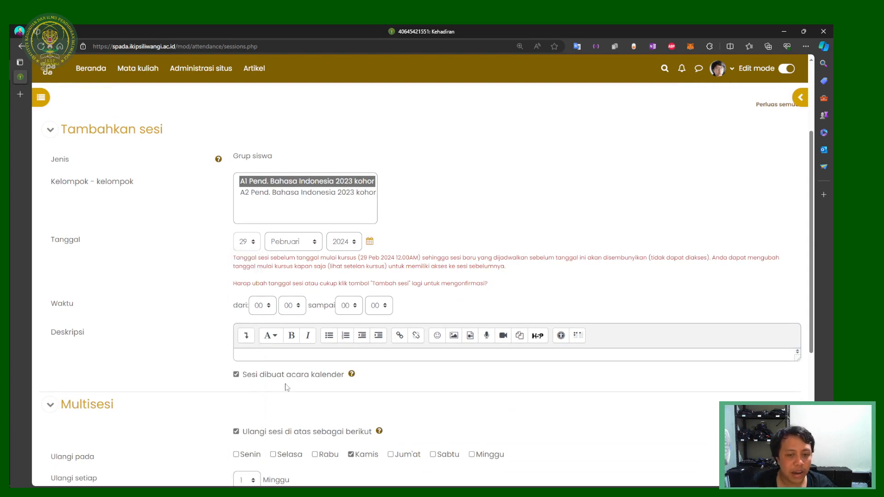
pyautogui.scroll(-6, 299, 271)
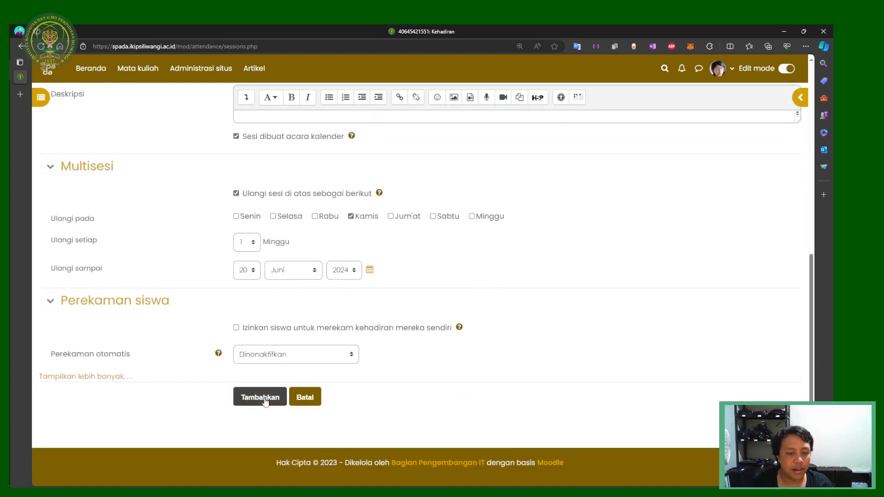
pyautogui.click(265, 402)
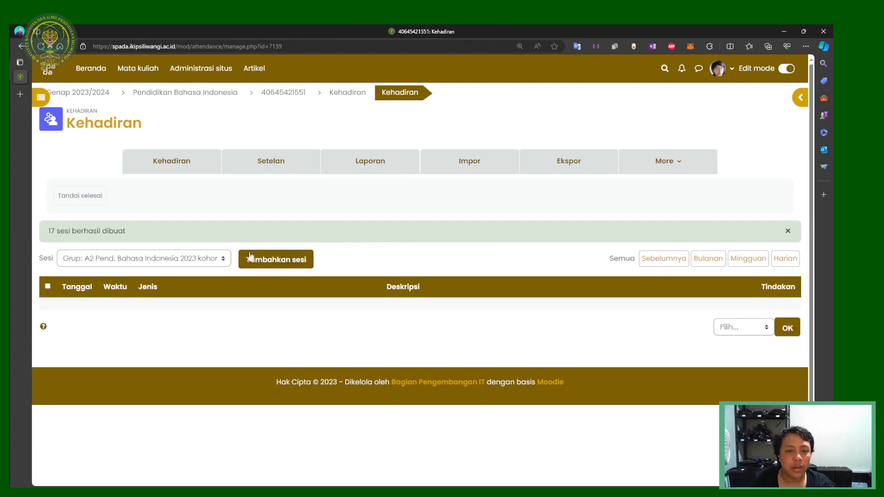
# Step: Filter the session list to show only the A1 Pend. Bahasa Indonesia group
pyautogui.click(203, 260)
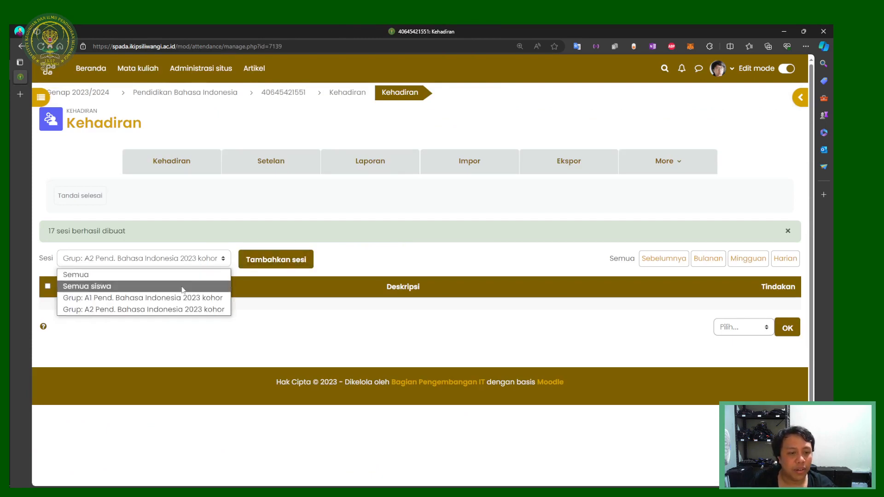
pyautogui.click(181, 298)
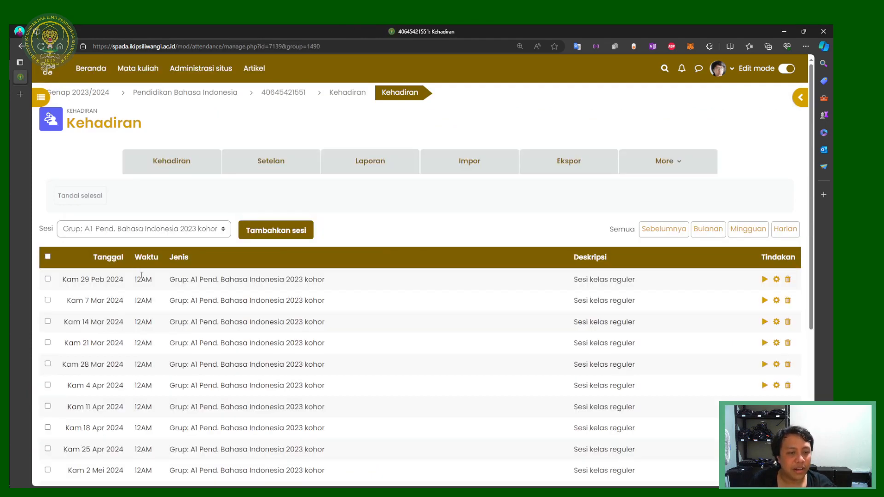
pyautogui.scroll(-5, 272, 283)
pyautogui.scroll(4, 152, 287)
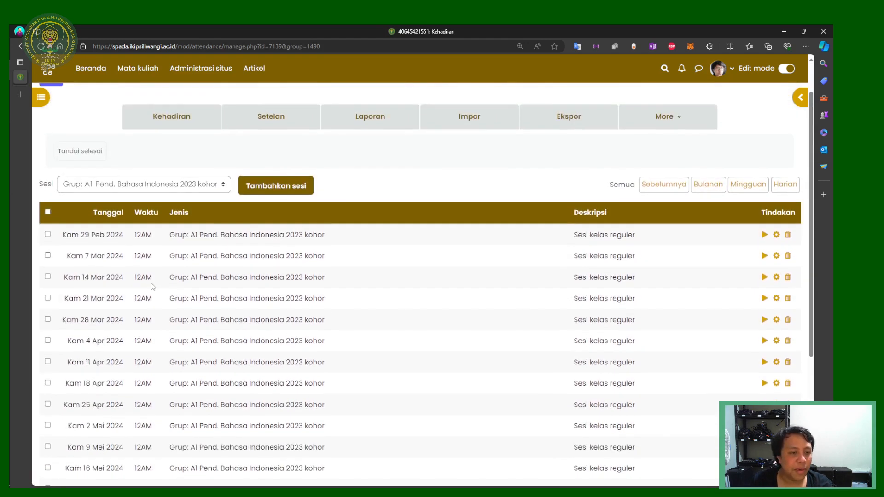
# Step: Point out the 29 Feb and 7 Mar session dates, then start taking attendance for 29 Feb 2024
pyautogui.moveTo(82, 235); pyautogui.dragTo(125, 236)
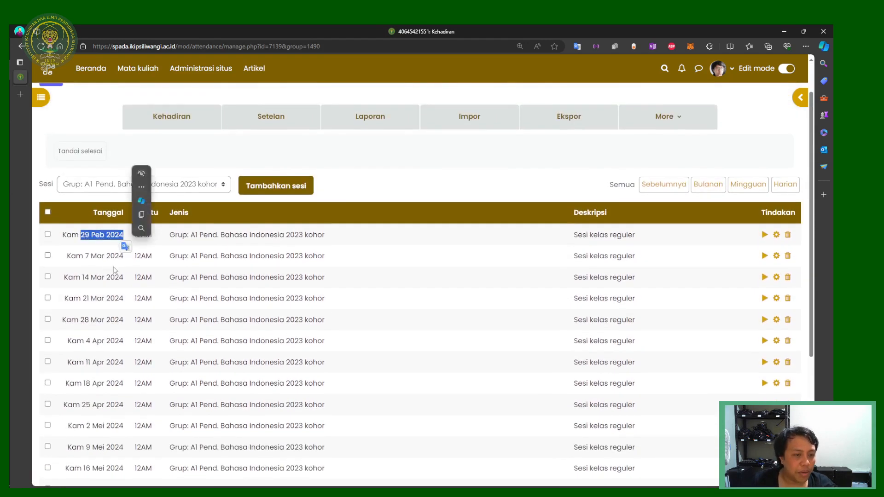
pyautogui.moveTo(83, 256); pyautogui.dragTo(145, 256)
pyautogui.click(371, 267)
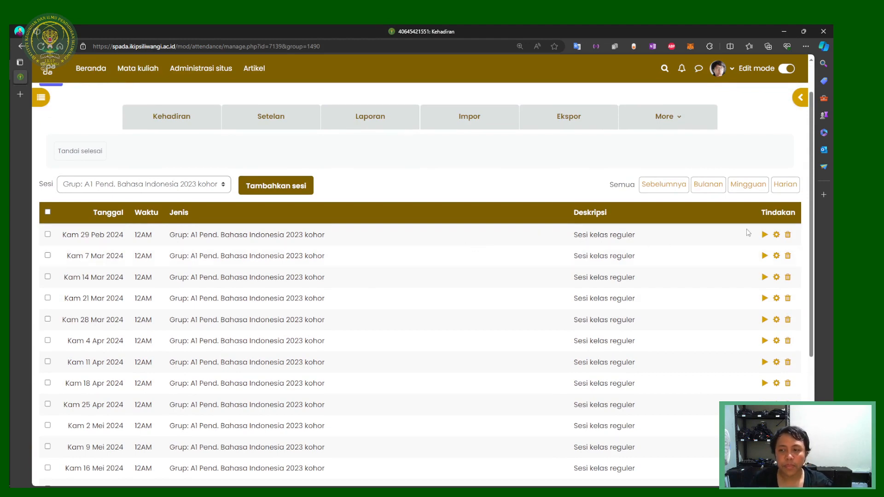
pyautogui.click(764, 235)
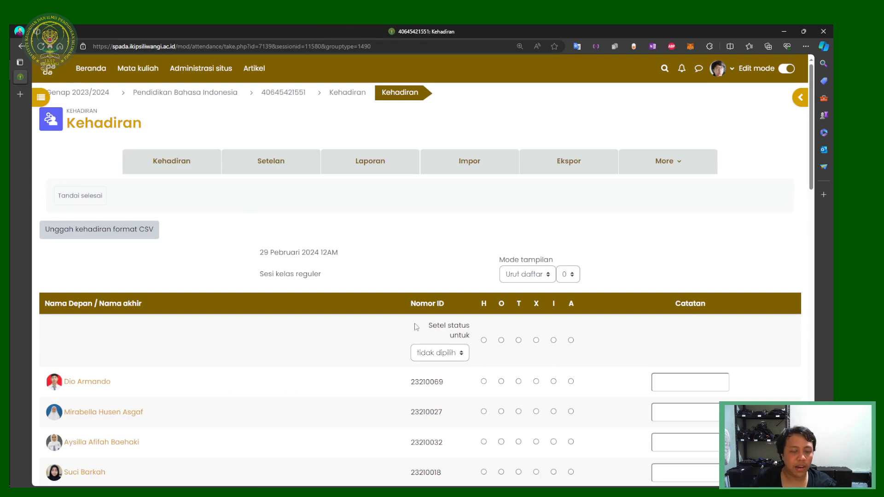
# Step: Scroll through the student list on the 29 February 2024 attendance page
pyautogui.scroll(-5, 426, 314)
pyautogui.scroll(2, 438, 304)
pyautogui.scroll(-10, 452, 295)
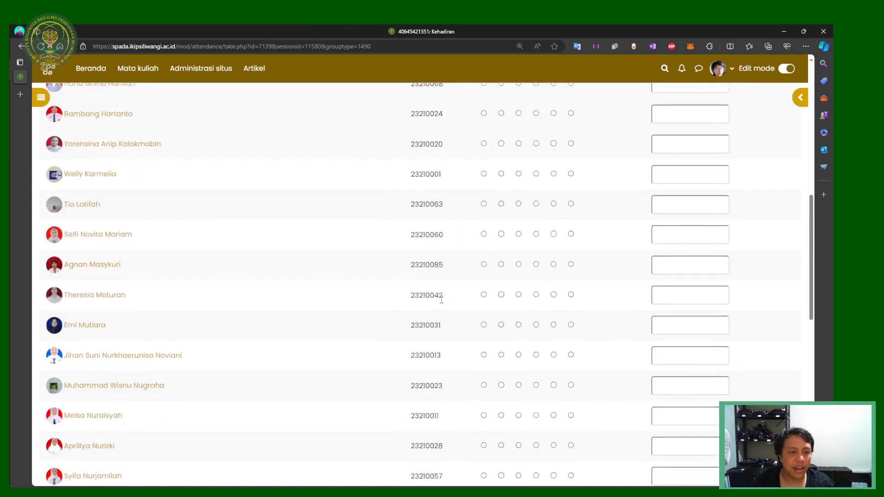
pyautogui.scroll(-3, 386, 375)
pyautogui.scroll(15, 388, 377)
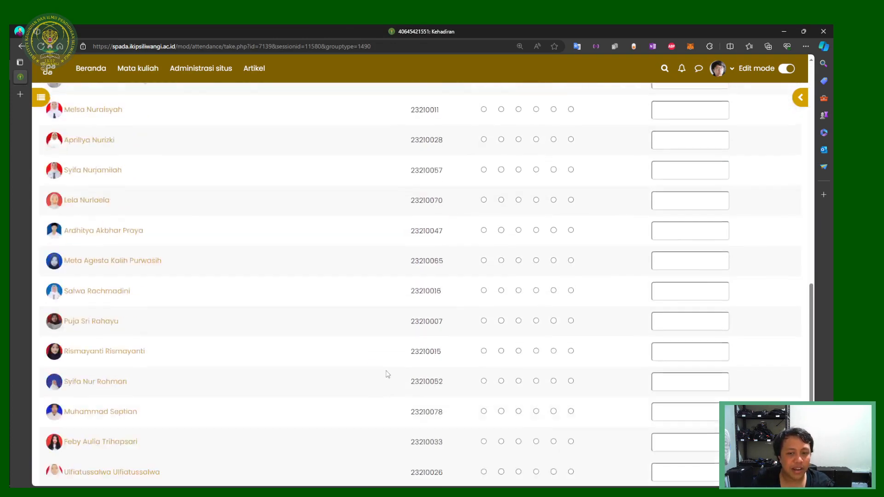
pyautogui.scroll(3, 387, 380)
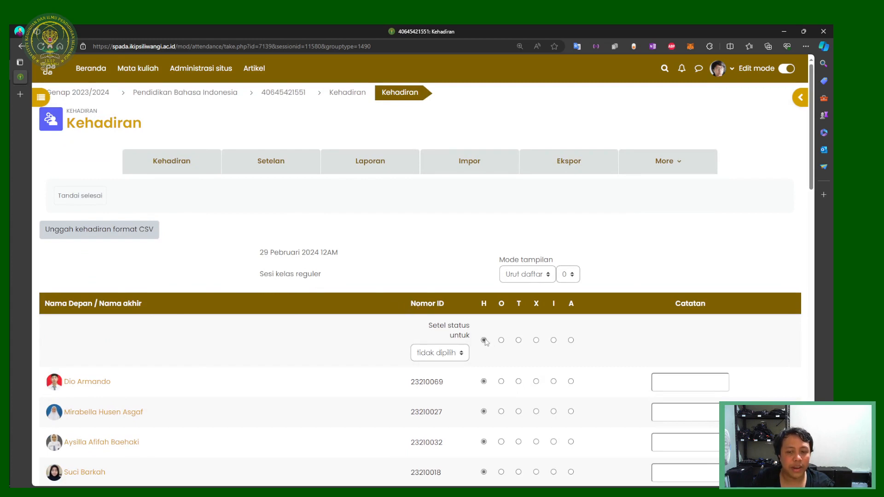
pyautogui.scroll(-1, 488, 336)
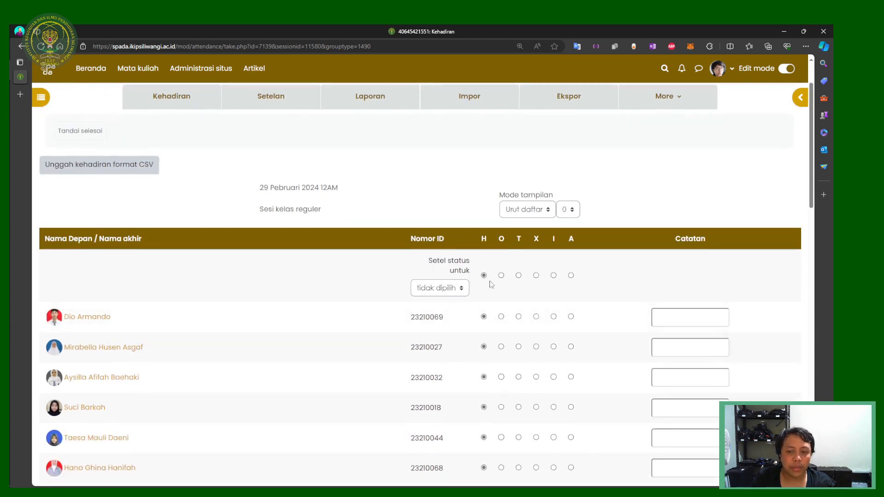
pyautogui.scroll(-2, 489, 288)
pyautogui.scroll(1, 478, 304)
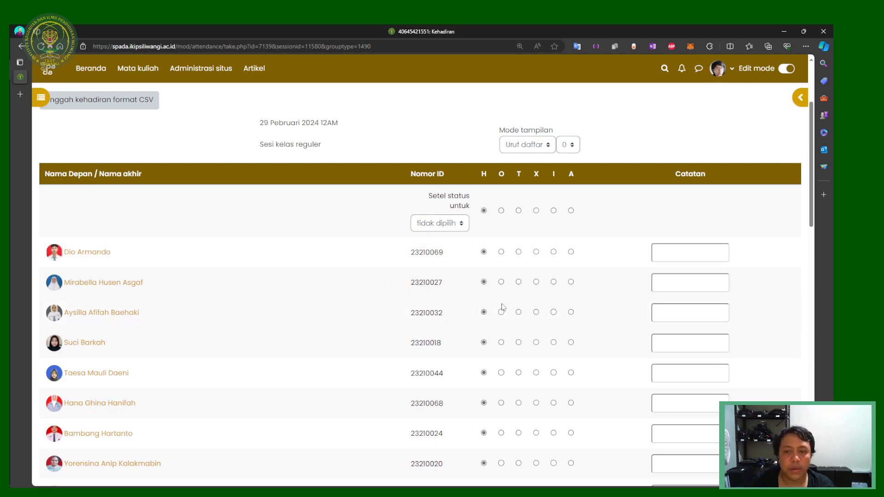
pyautogui.scroll(-15, 296, 249)
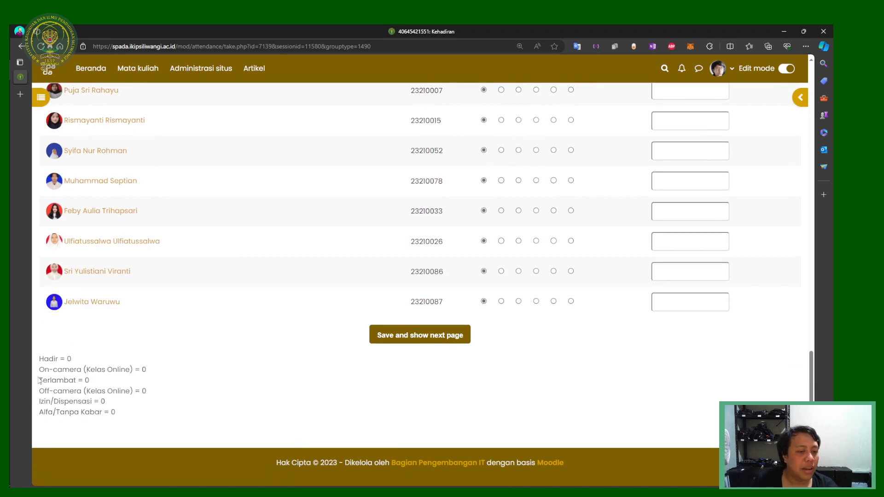
pyautogui.scroll(15, 160, 375)
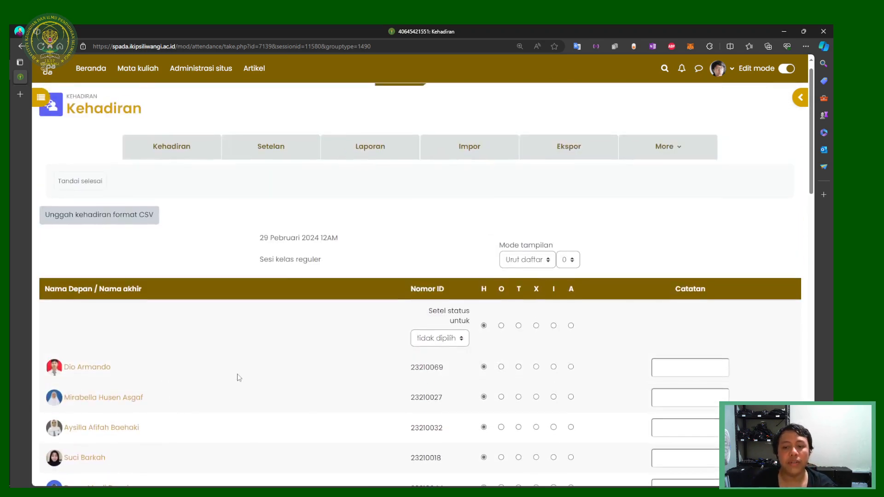
pyautogui.scroll(-15, 239, 378)
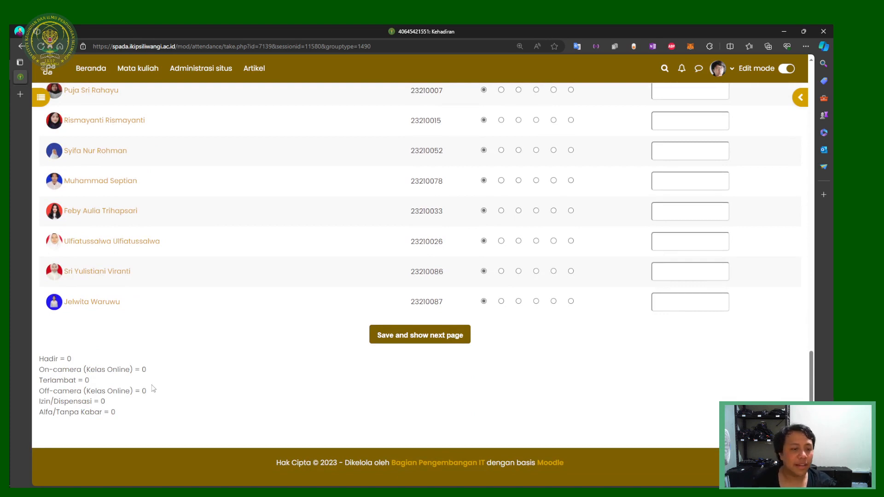
pyautogui.hotkey('ctrl', '+')
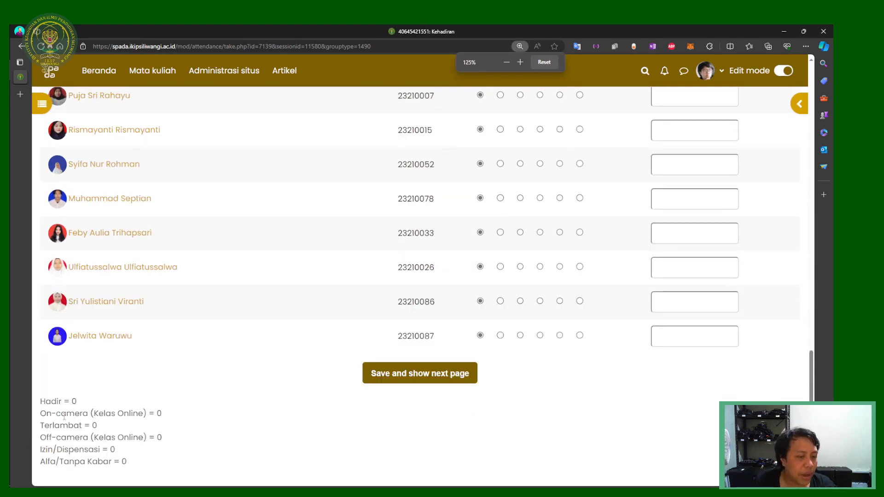
pyautogui.scroll(-1, 64, 417)
pyautogui.moveTo(46, 342); pyautogui.dragTo(143, 355)
pyautogui.click(114, 374)
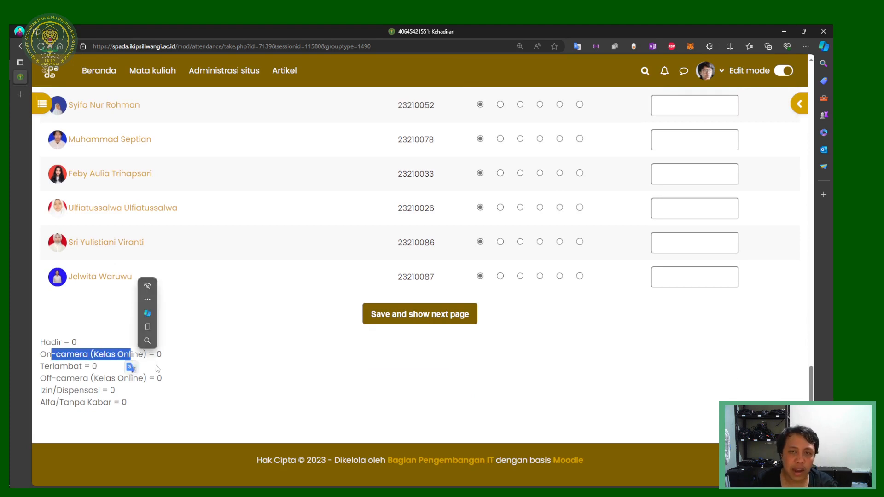
pyautogui.click(128, 368)
pyautogui.moveTo(48, 366); pyautogui.dragTo(130, 373)
pyautogui.click(143, 417)
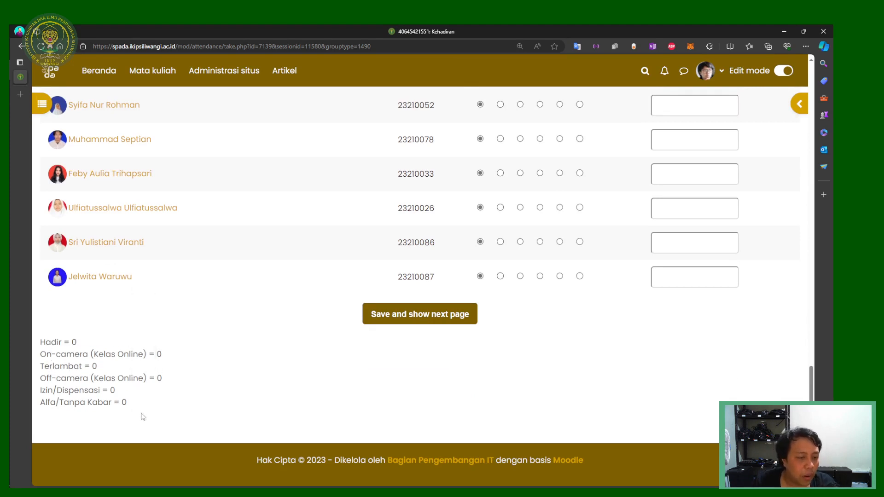
pyautogui.moveTo(60, 366); pyautogui.dragTo(162, 380)
pyautogui.click(157, 413)
pyautogui.click(230, 403)
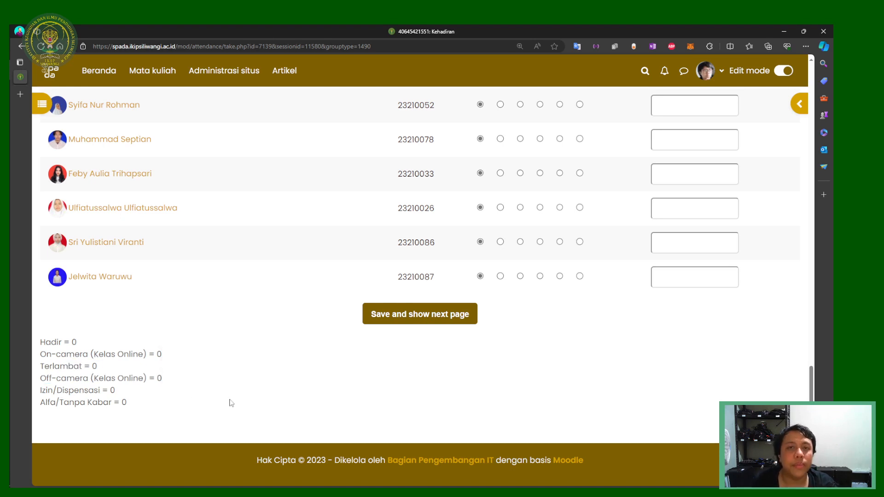
pyautogui.moveTo(69, 378); pyautogui.dragTo(177, 385)
pyautogui.click(184, 418)
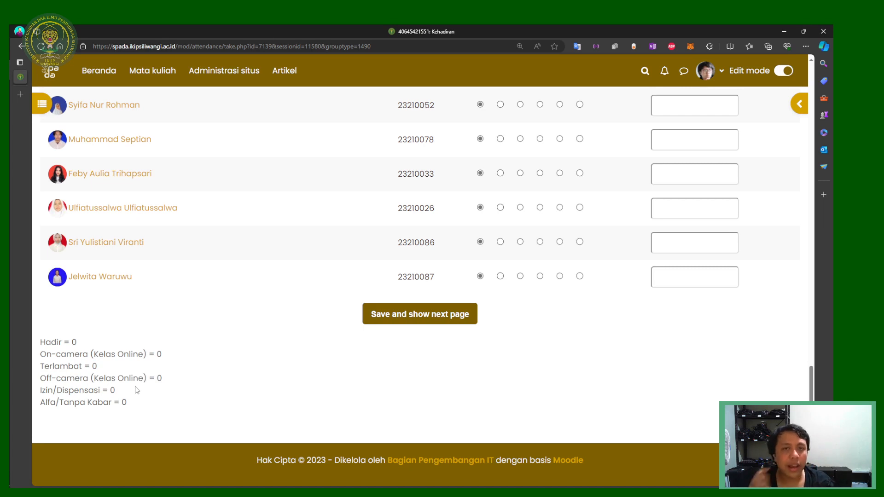
pyautogui.moveTo(126, 349); pyautogui.dragTo(192, 356)
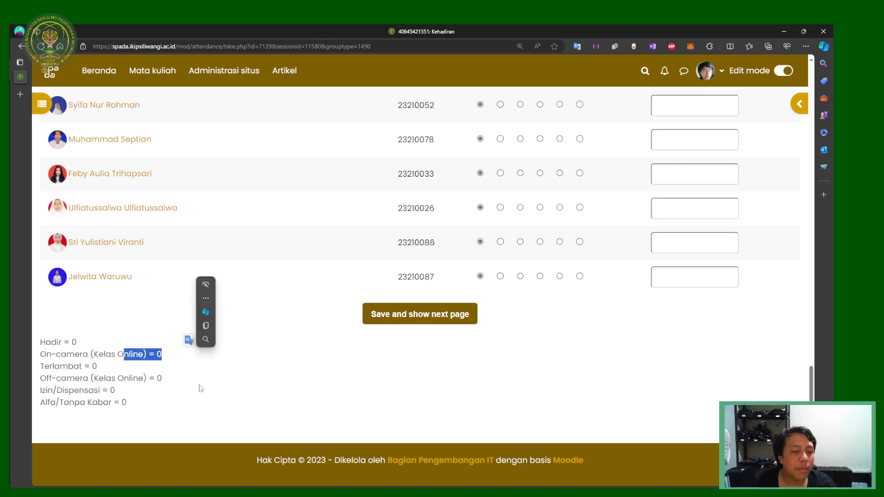
pyautogui.click(201, 389)
pyautogui.moveTo(131, 351); pyautogui.dragTo(170, 357)
pyautogui.click(173, 380)
pyautogui.moveTo(130, 378); pyautogui.dragTo(165, 381)
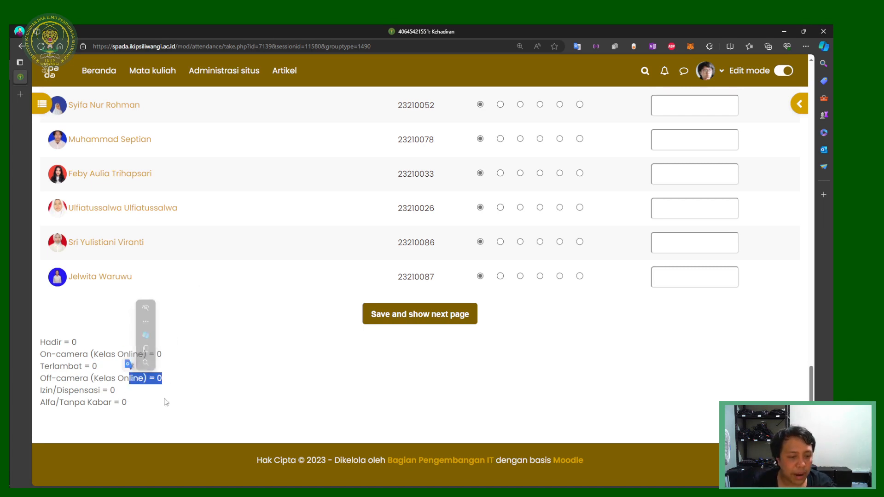
pyautogui.click(167, 402)
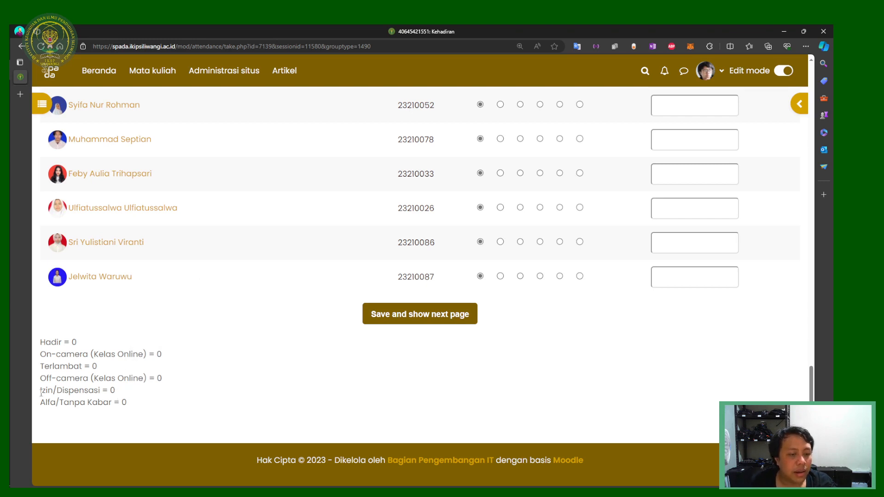
pyautogui.moveTo(41, 393); pyautogui.dragTo(135, 399)
pyautogui.click(167, 412)
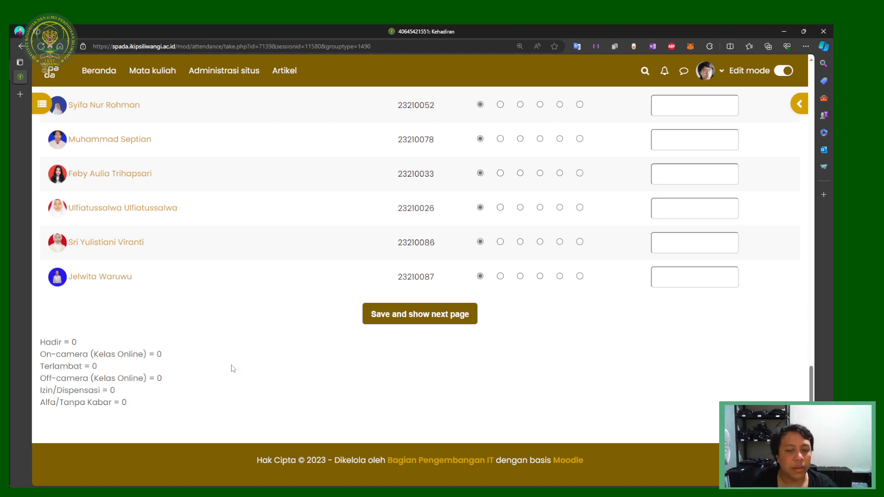
pyautogui.hotkey('ctrl', '-')
pyautogui.hotkey('ctrl', '-')
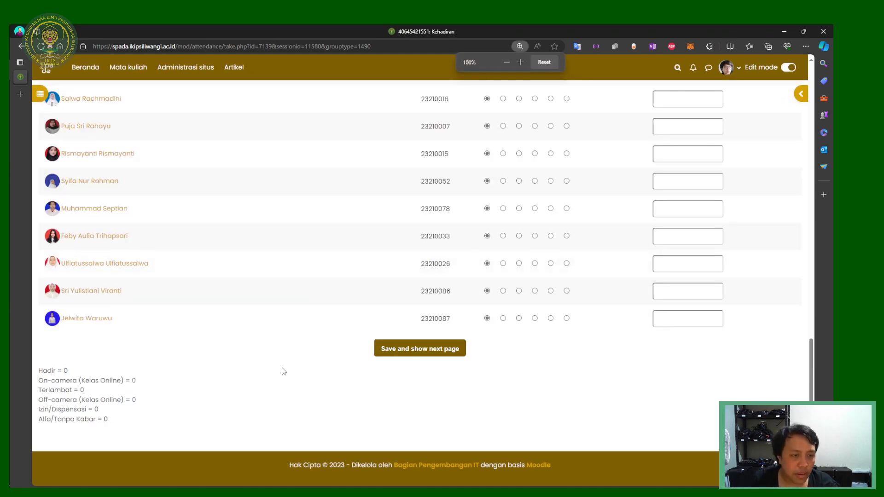
# Step: Review the attendance marks and save them with 'Save and show next page'
pyautogui.scroll(15, 295, 373)
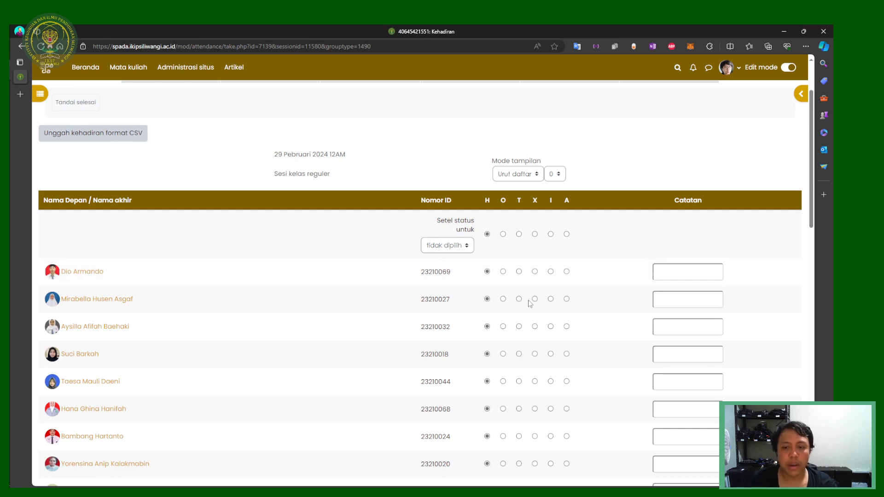
pyautogui.scroll(-4, 529, 303)
pyautogui.scroll(3, 518, 294)
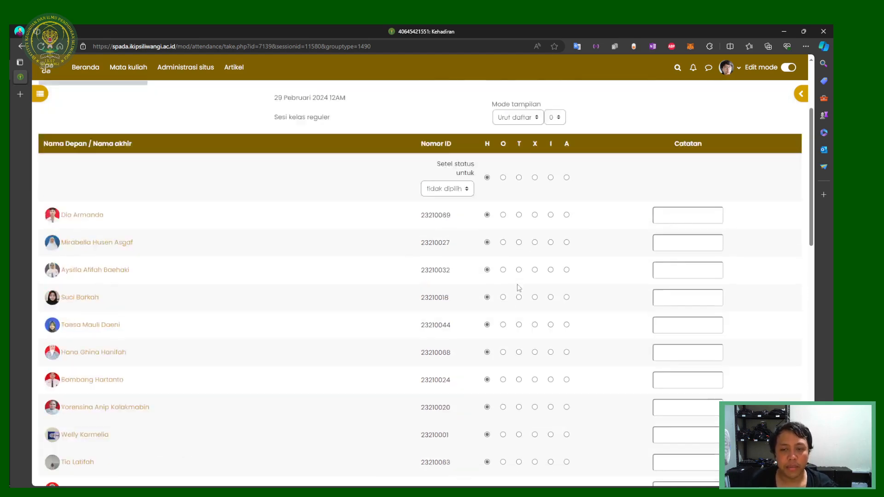
pyautogui.scroll(-2, 560, 302)
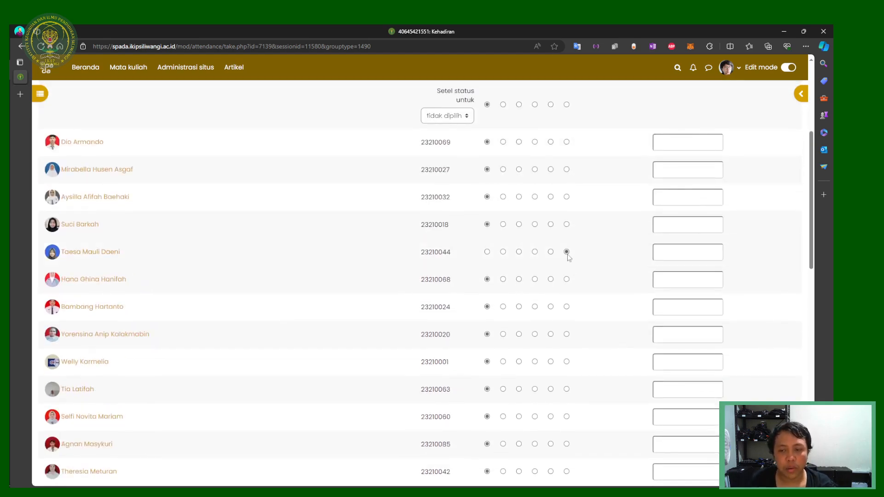
pyautogui.scroll(-3, 567, 261)
pyautogui.scroll(1, 557, 285)
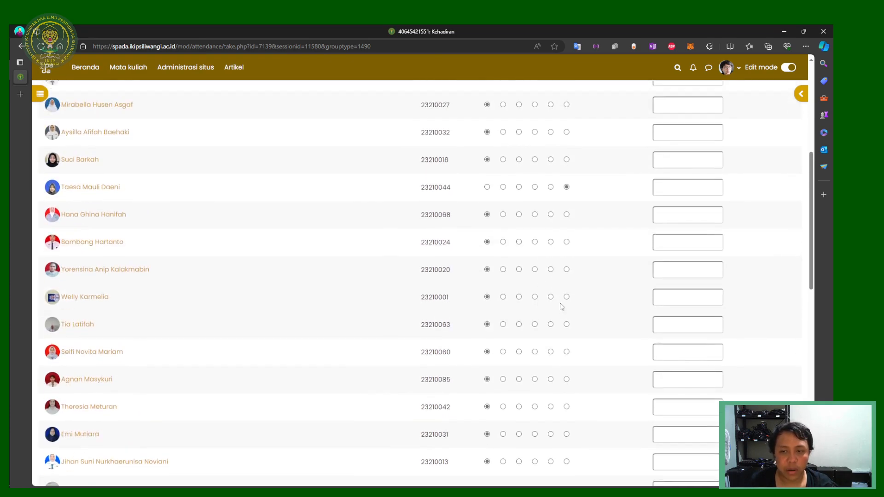
pyautogui.scroll(-1, 564, 323)
pyautogui.scroll(-5, 568, 350)
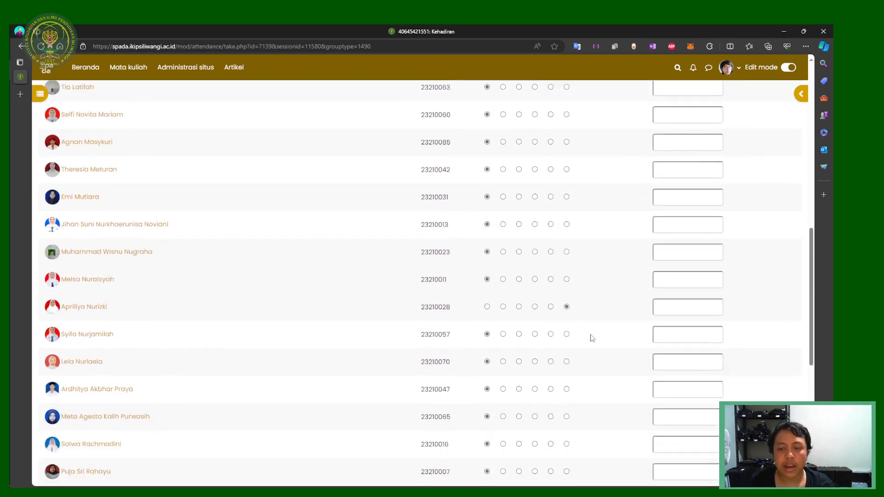
pyautogui.scroll(-4, 345, 304)
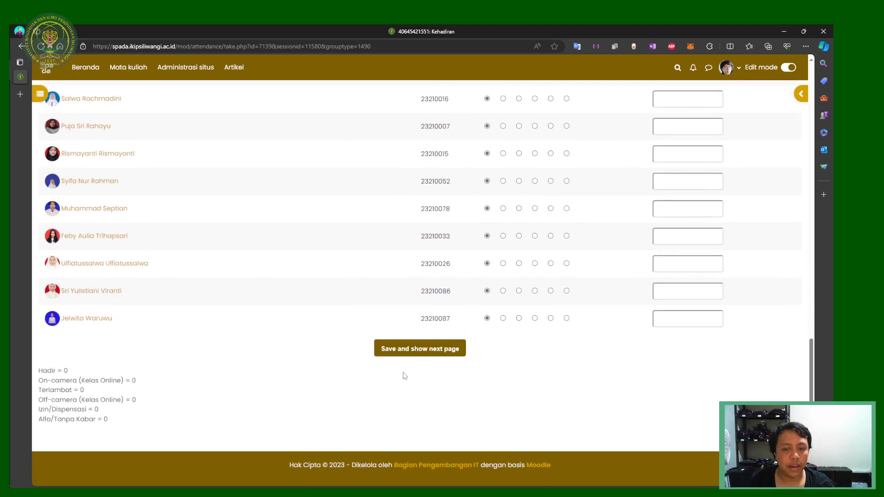
pyautogui.click(427, 355)
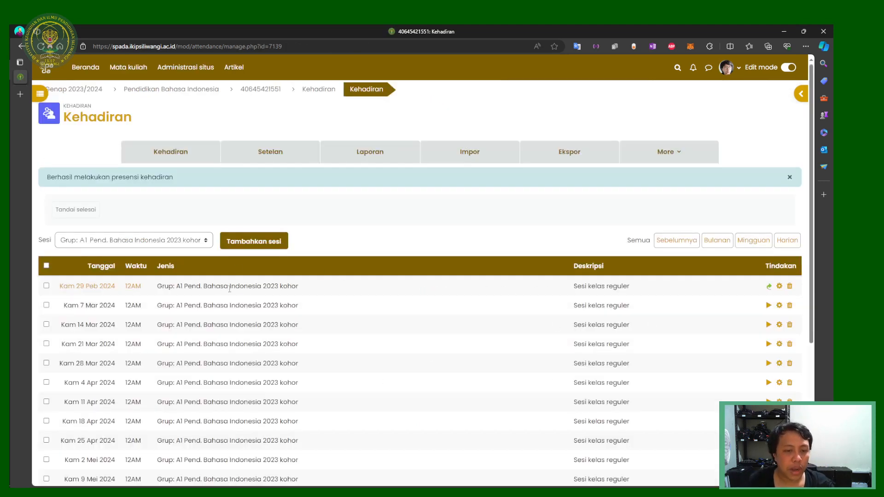
# Step: Select and then clear stray text on the Kehadiran session list after the save confirmation
pyautogui.moveTo(235, 286); pyautogui.dragTo(771, 288)
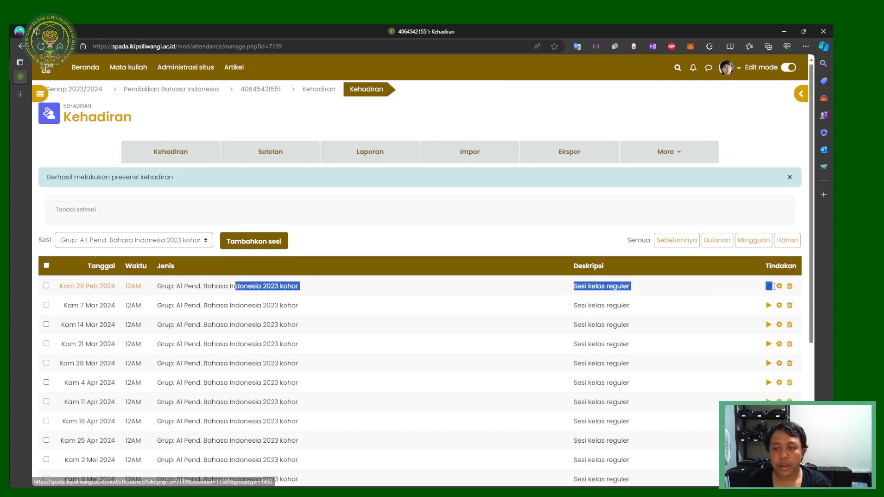
pyautogui.click(630, 291)
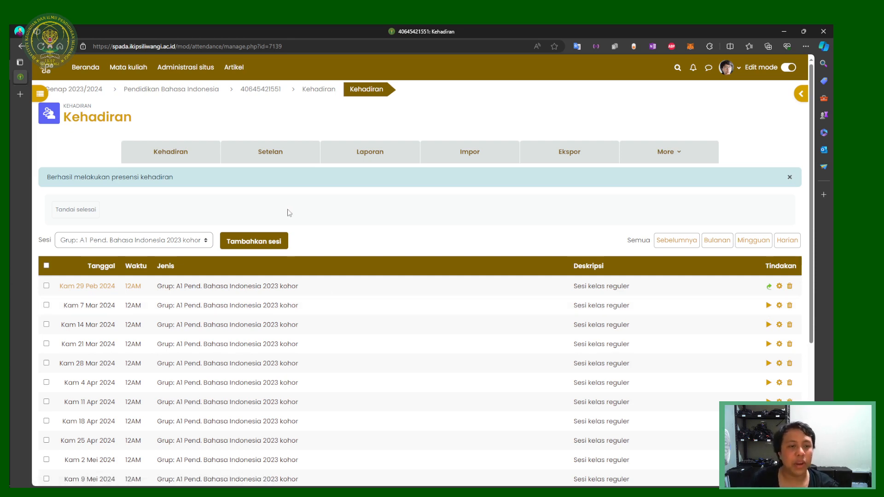
# Step: Open the 7 Mar 2024 attendance page, select the first five students' names and IDs, and open a new tab
pyautogui.click(768, 305)
pyautogui.scroll(-1, 292, 264)
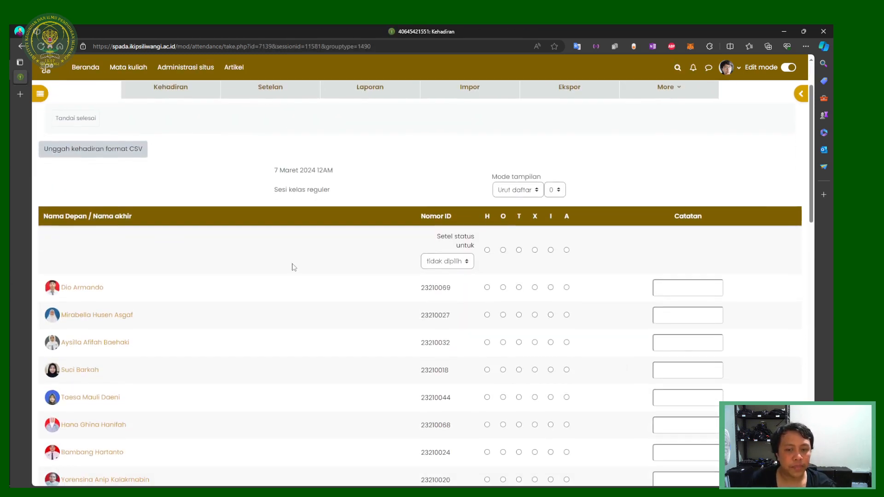
pyautogui.moveTo(422, 289); pyautogui.dragTo(458, 405)
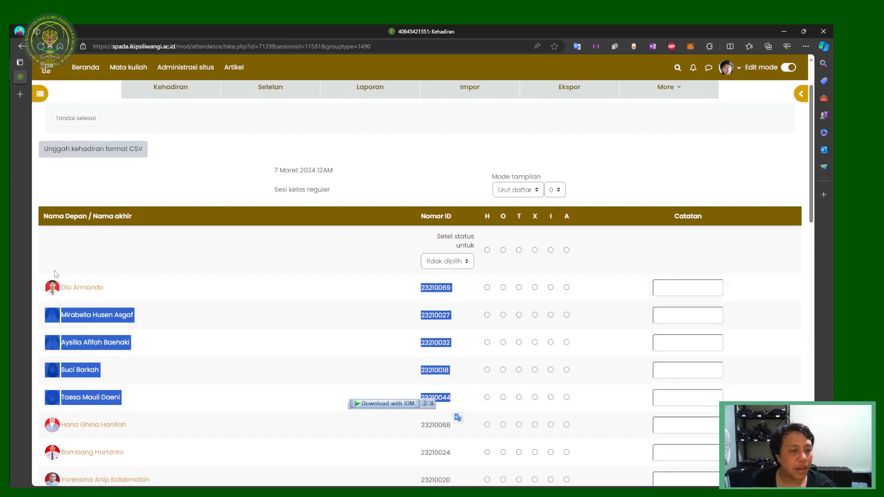
pyautogui.moveTo(66, 287); pyautogui.dragTo(484, 391)
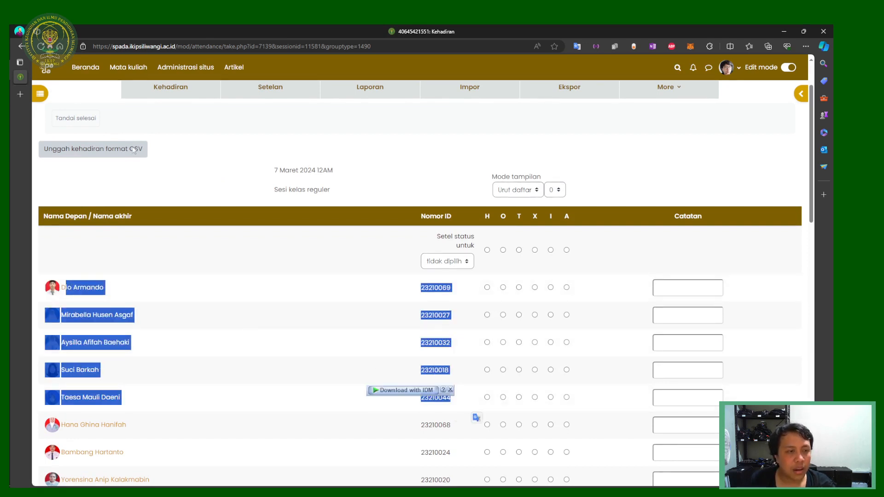
pyautogui.click(22, 94)
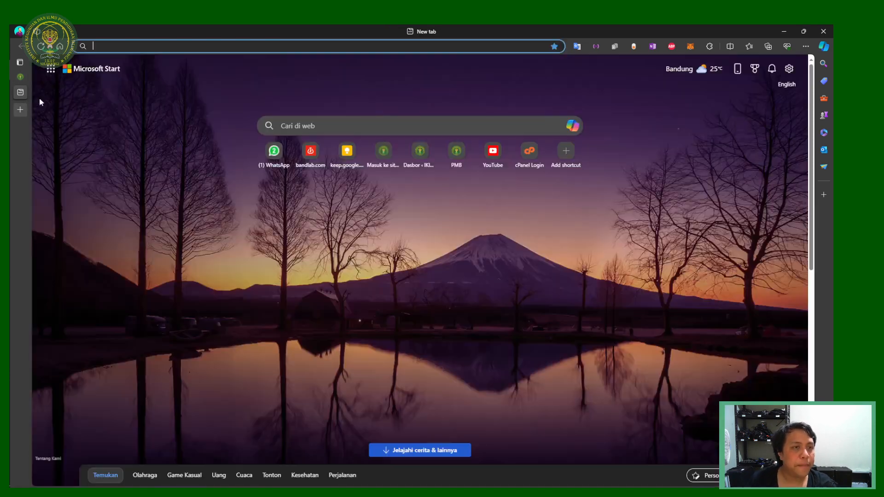
# Step: Search Google for 'spreadsheets', then return to the Moodle attendance tab
pyautogui.write('spread')
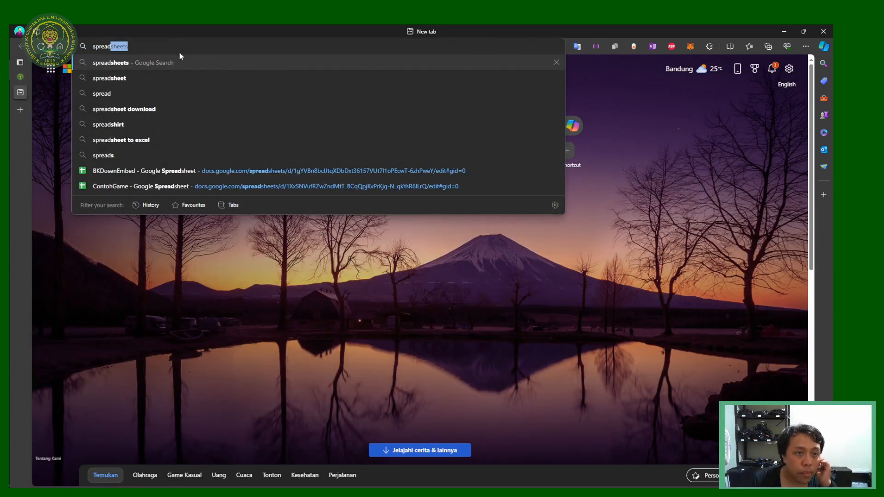
pyautogui.click(175, 59)
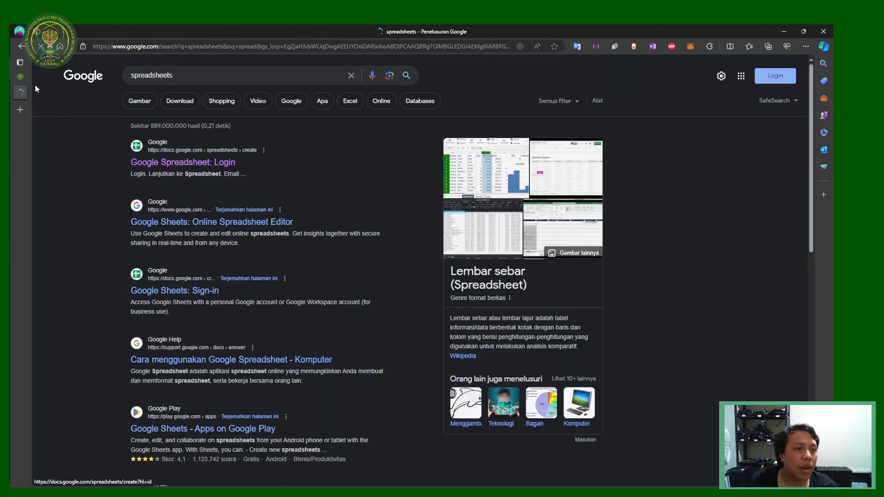
pyautogui.click(21, 76)
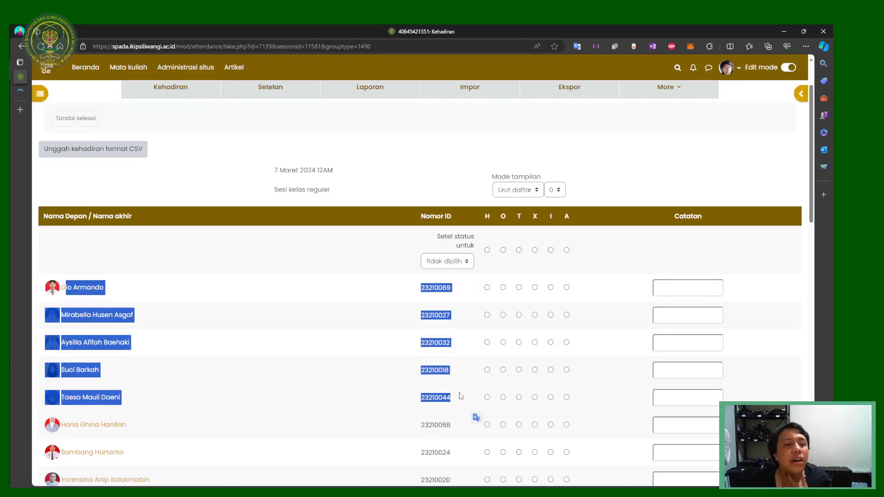
# Step: Paste the five students' names and IDs into the new spreadsheet and widen column A
pyautogui.click(20, 92)
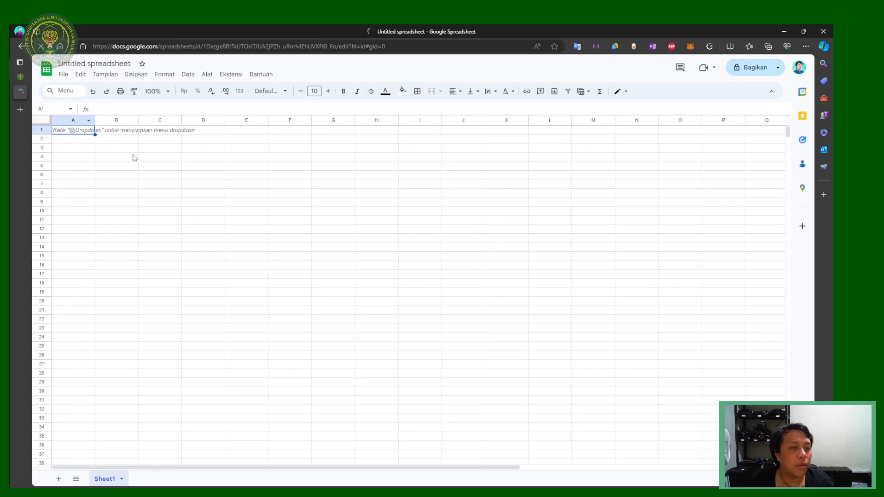
pyautogui.hotkey('ctrl', 'v')
pyautogui.click(151, 186)
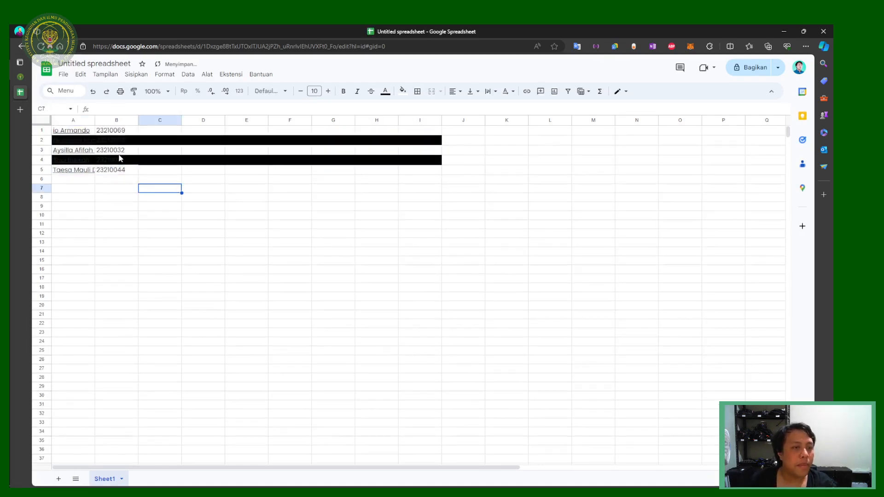
pyautogui.doubleClick(95, 120)
# Step: Copy the five IDs from B1:B5 into A11:A15
pyautogui.moveTo(130, 131); pyautogui.dragTo(134, 172)
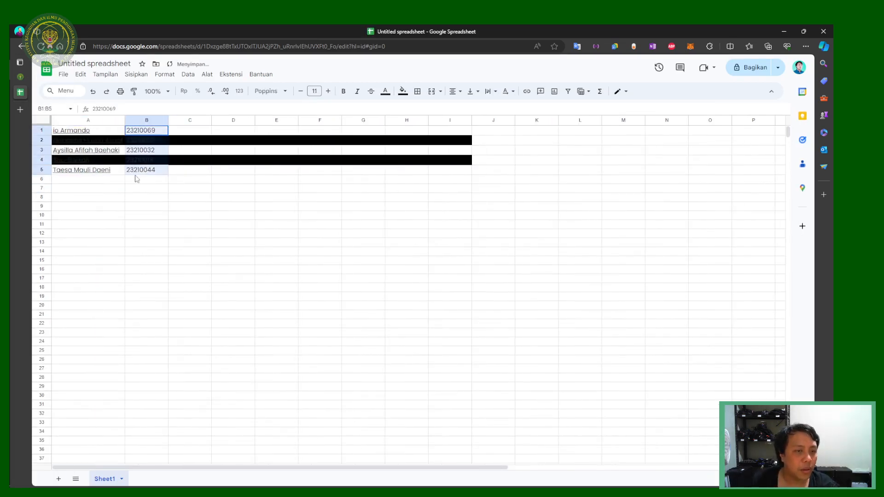
pyautogui.hotkey('ctrl', 'c')
pyautogui.click(111, 224)
pyautogui.hotkey('ctrl', 'v')
# Step: Delete rows 1–10 so only the five IDs remain in A1:A5
pyautogui.click(147, 215)
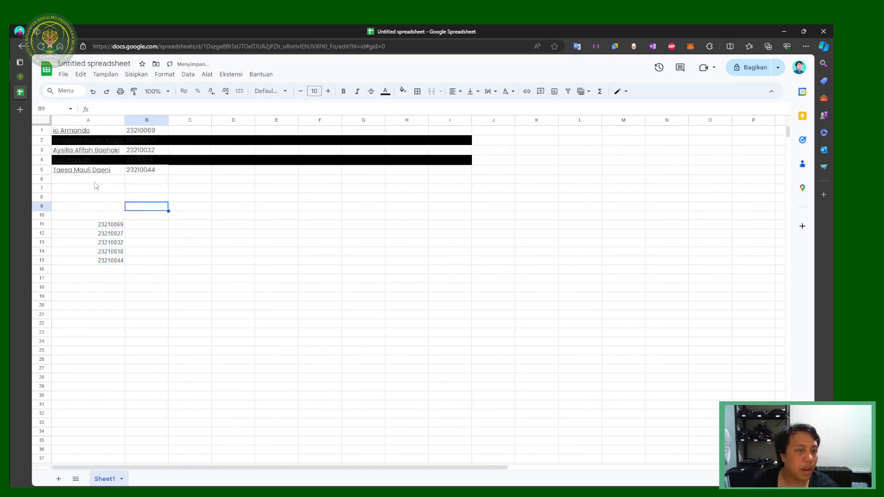
pyautogui.click(41, 215)
pyautogui.keyDown('shift'); pyautogui.click(43, 131); pyautogui.keyUp('shift')
pyautogui.rightClick(46, 131)
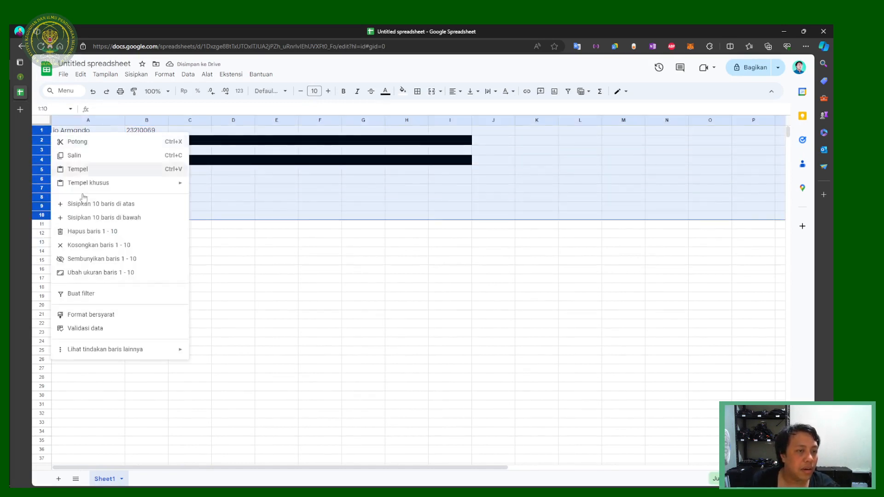
pyautogui.click(99, 231)
pyautogui.click(131, 157)
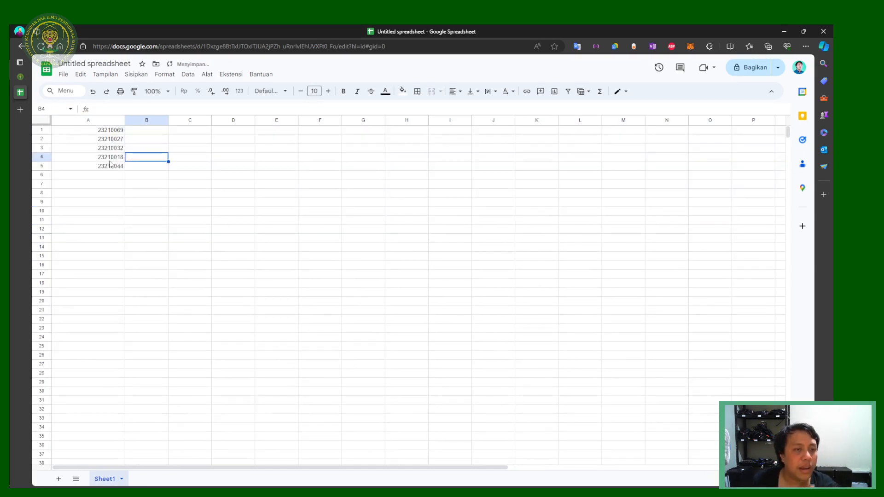
pyautogui.click(109, 159)
pyautogui.click(147, 131)
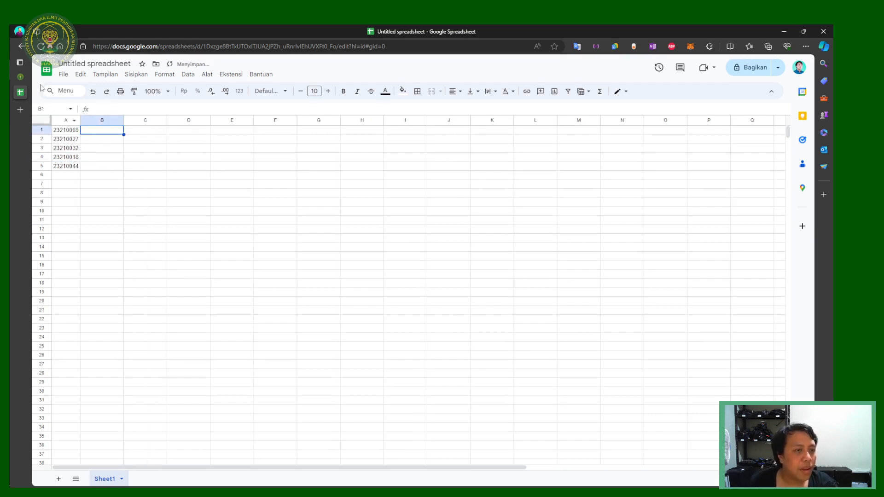
# Step: Clear the highlighted names on the Moodle attendance page, then enter 1 in a spreadsheet cell
pyautogui.click(19, 77)
pyautogui.scroll(-6, 388, 304)
pyautogui.scroll(1, 388, 302)
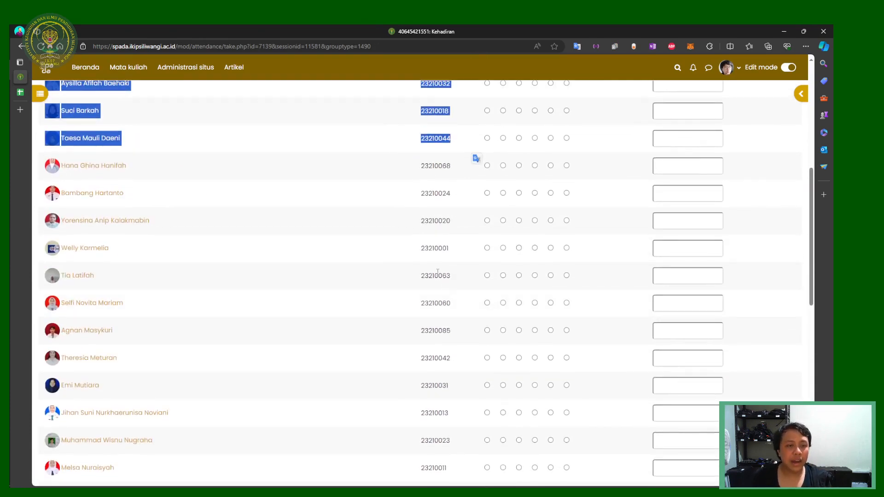
pyautogui.scroll(-10, 437, 271)
pyautogui.scroll(15, 424, 311)
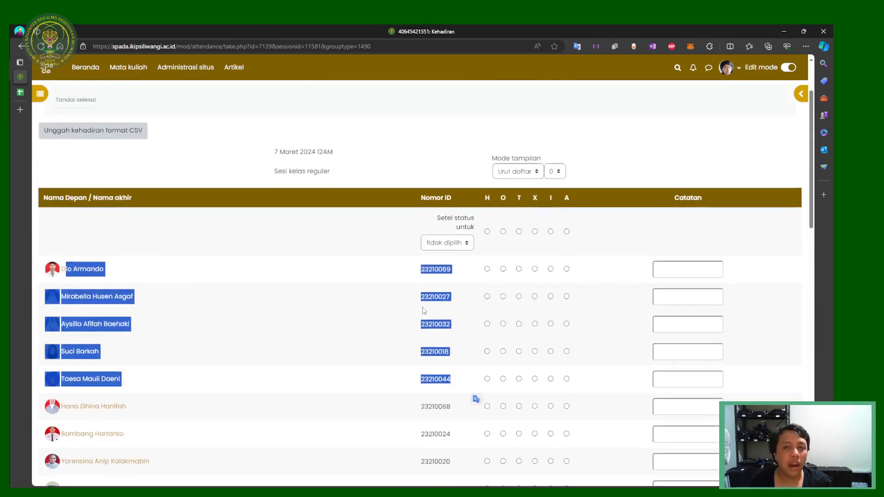
pyautogui.click(400, 252)
pyautogui.click(20, 92)
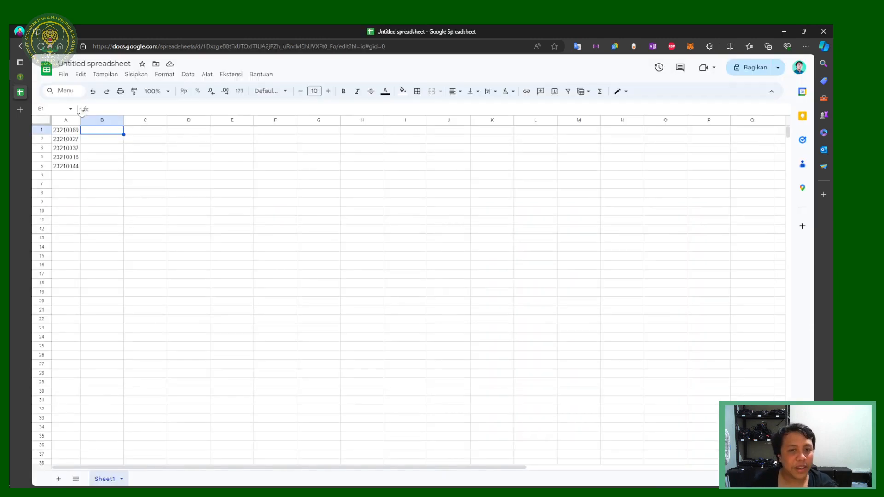
pyautogui.click(151, 158)
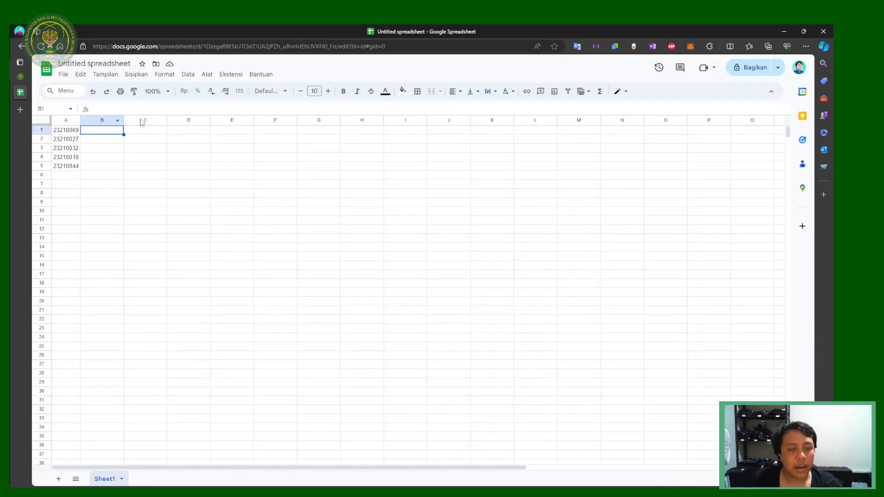
pyautogui.write('1')
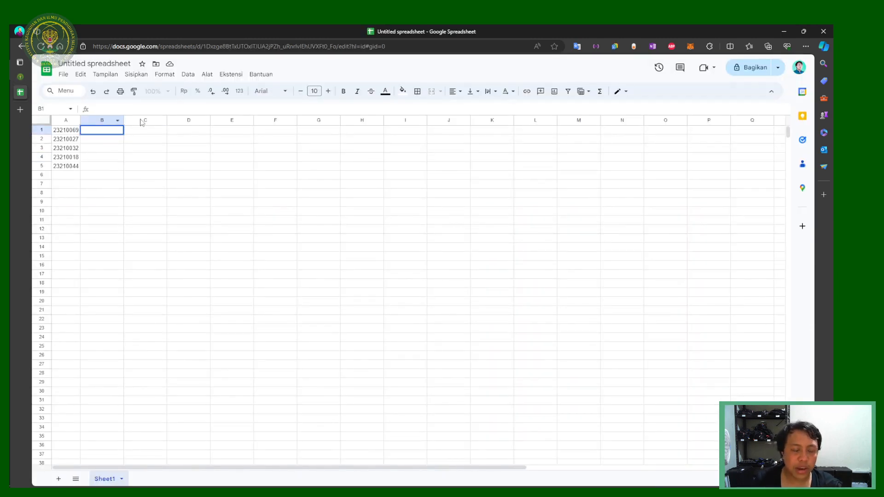
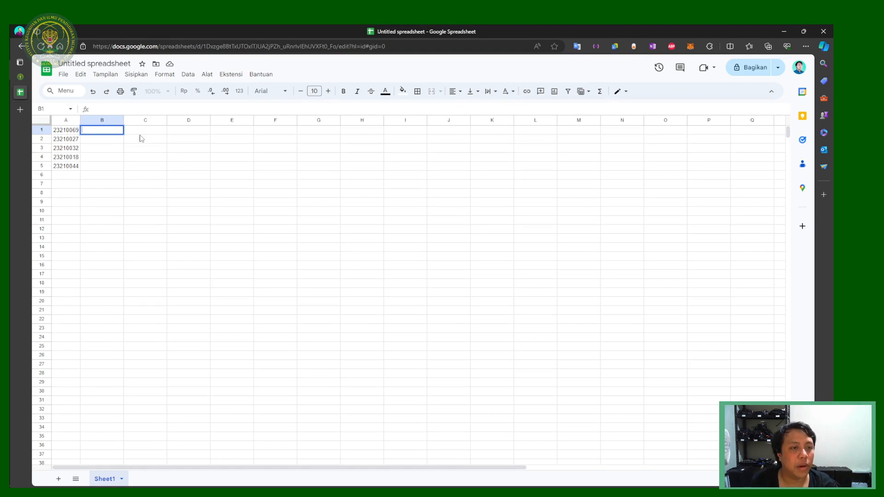
# Step: Insert a new row above the IDs and enter the headers 'id' in A1 and 'status' in B1
pyautogui.press('Escape')
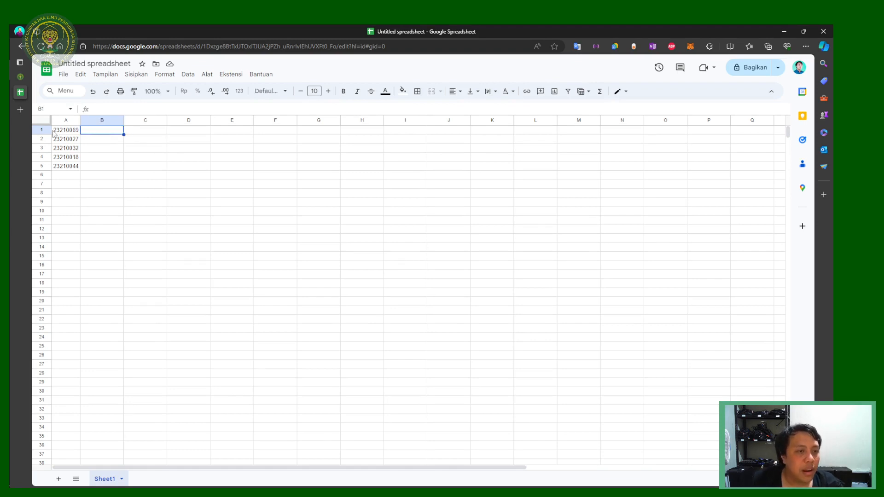
pyautogui.rightClick(54, 132)
pyautogui.rightClick(43, 130)
pyautogui.click(87, 203)
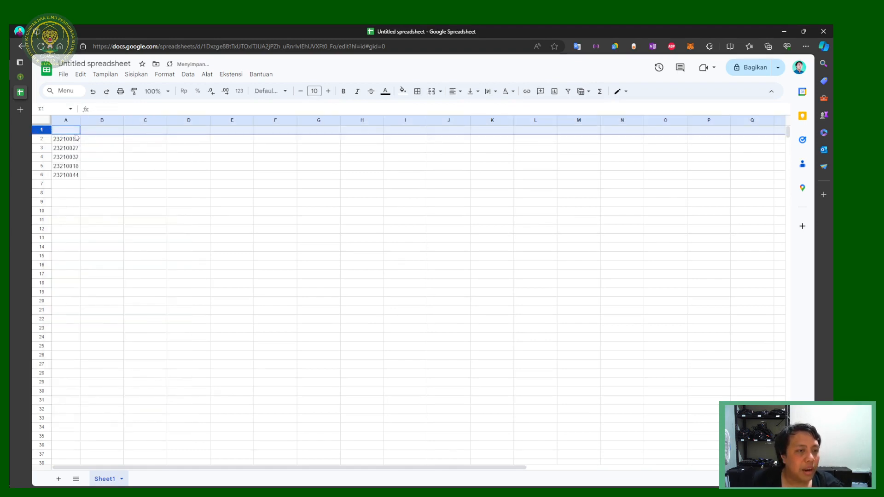
pyautogui.click(77, 133)
pyautogui.write('id')
pyautogui.press('Tab')
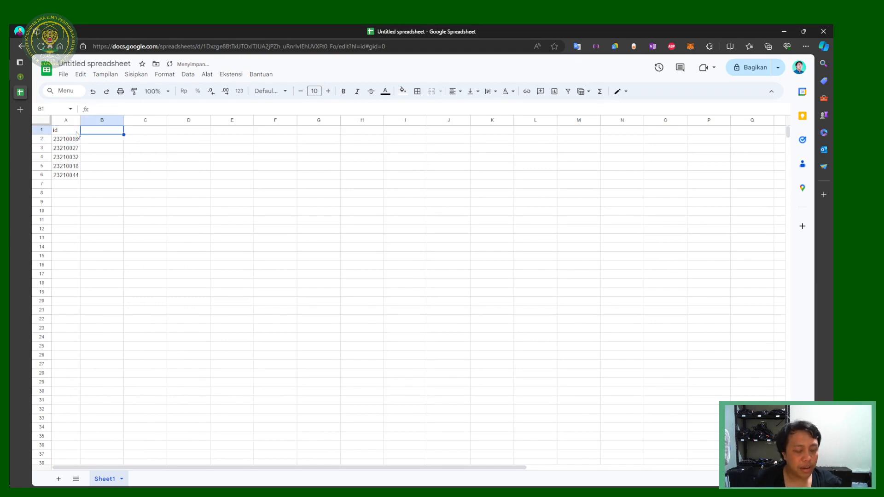
pyautogui.write('status')
pyautogui.press('Return')
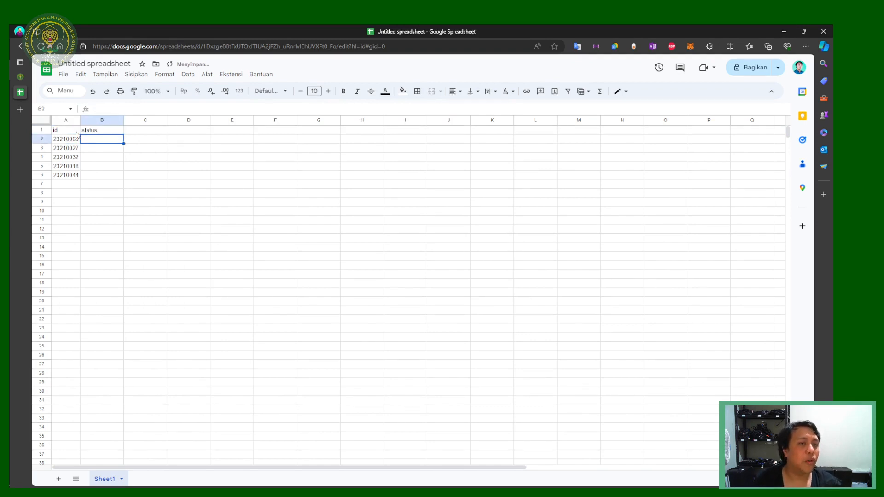
# Step: Add a 'name' header in C1, then delete it so only id and status remain
pyautogui.click(138, 131)
pyautogui.write('name')
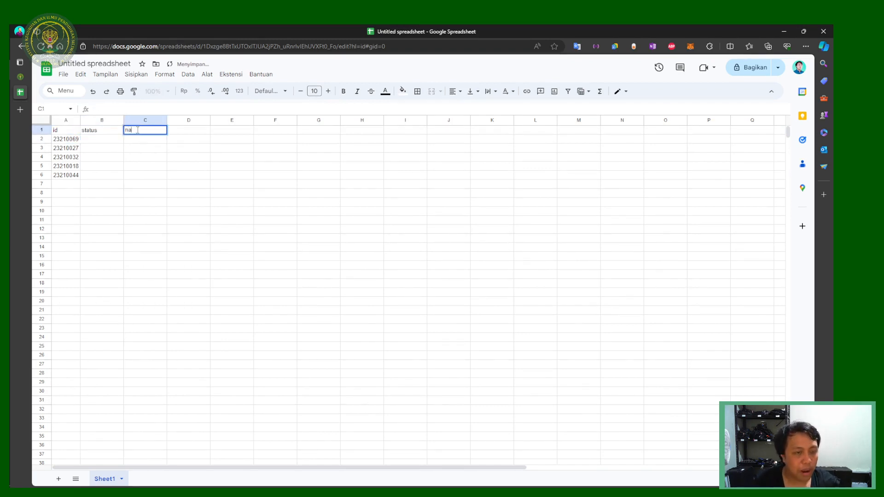
pyautogui.press('Return')
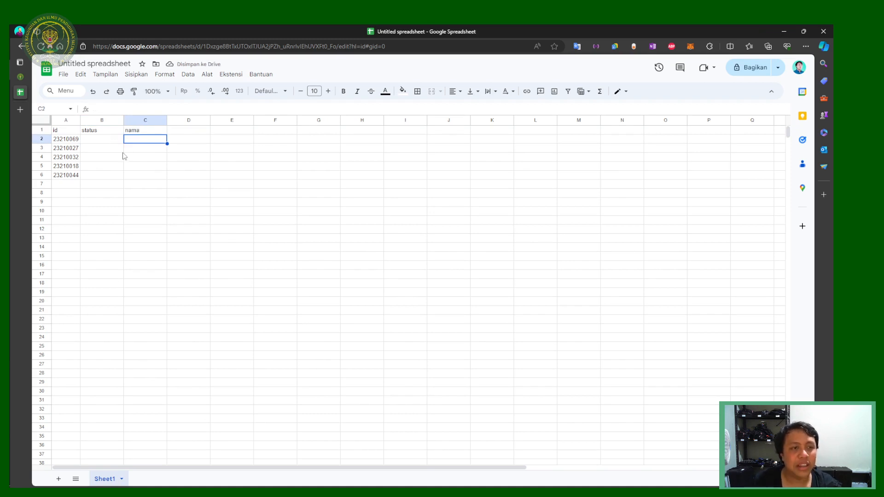
pyautogui.click(116, 148)
pyautogui.click(140, 132)
pyautogui.press('Delete')
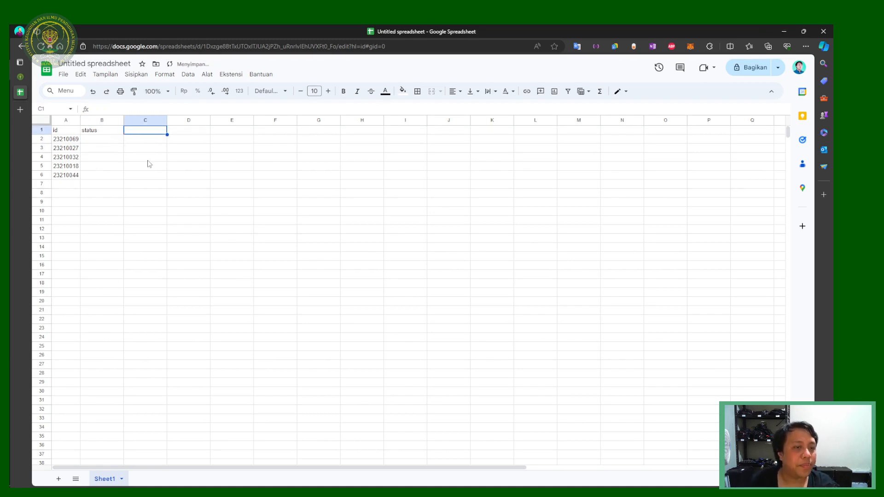
pyautogui.click(147, 160)
pyautogui.click(106, 146)
pyautogui.click(110, 141)
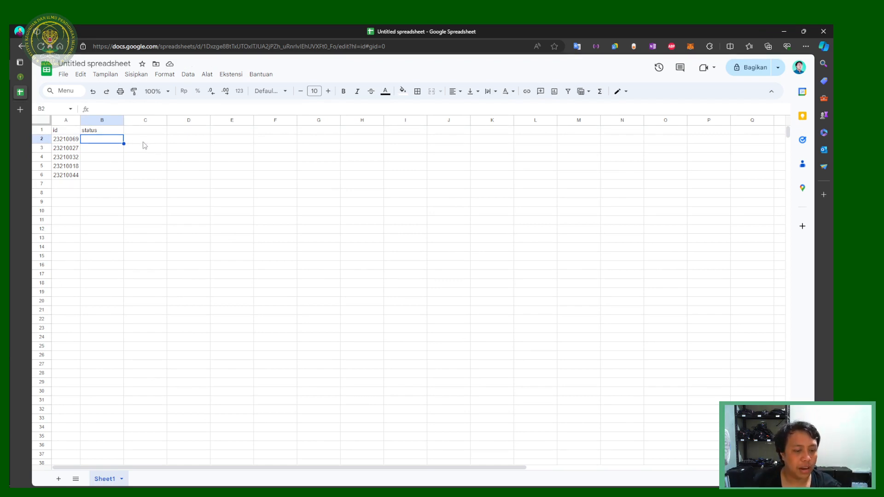
pyautogui.hotkey('ctrl', 'shift', 'Tab')
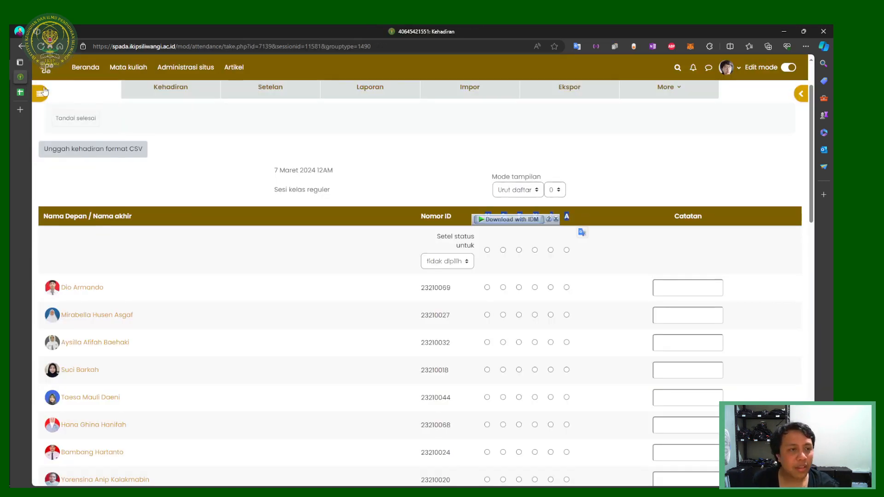
# Step: Paste the attendance codes into row 2, then move O into B3 and T into B5
pyautogui.click(21, 92)
pyautogui.write('H\tO\tT\tX\tI\tA')
pyautogui.click(163, 157)
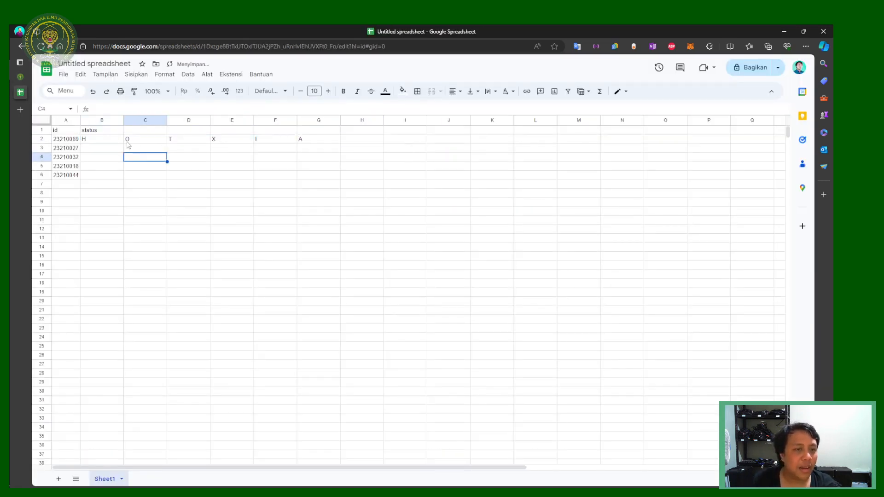
pyautogui.click(94, 140)
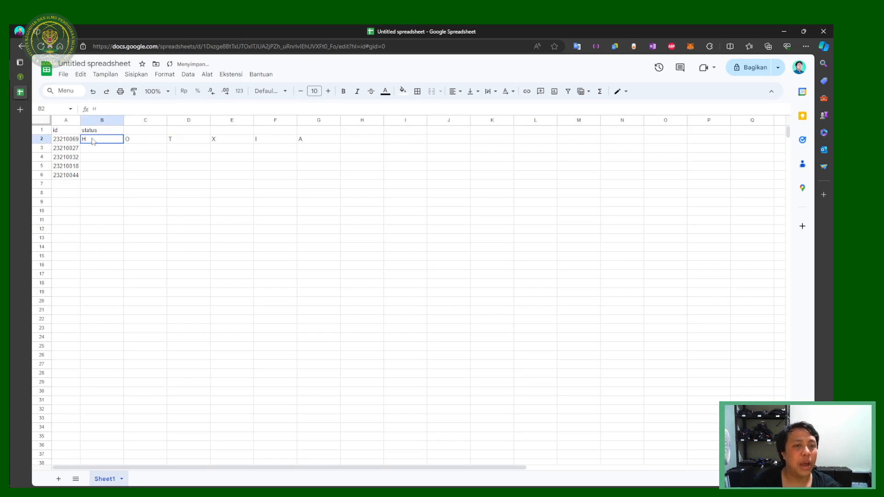
pyautogui.click(132, 142)
pyautogui.hotkey('ctrl', 'x')
pyautogui.click(116, 150)
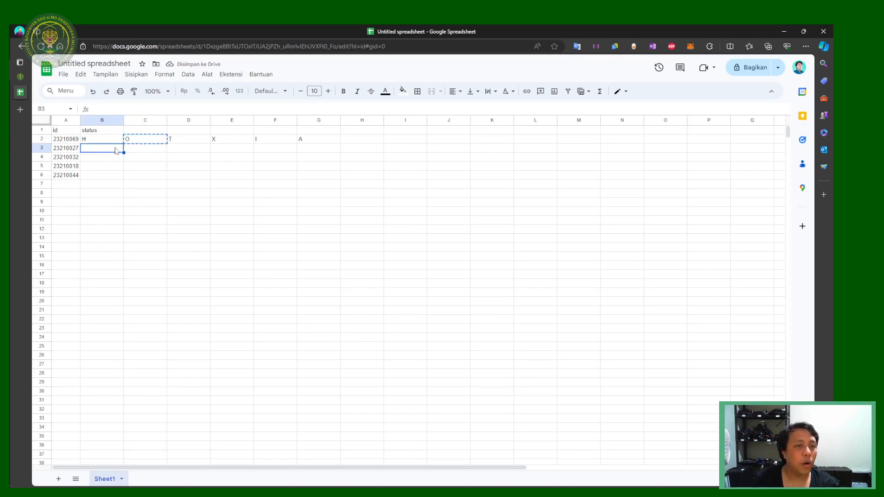
pyautogui.hotkey('ctrl', 'v')
pyautogui.click(172, 142)
pyautogui.hotkey('ctrl', 'x')
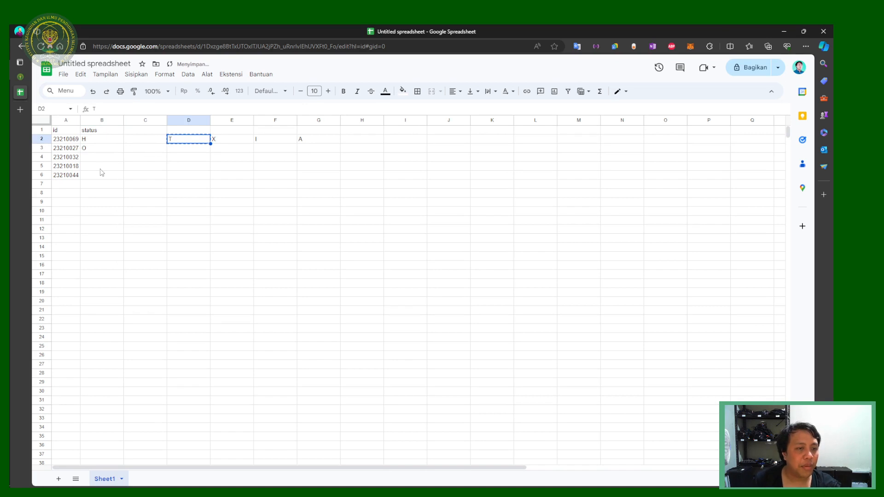
pyautogui.click(102, 167)
pyautogui.hotkey('ctrl', 'v')
# Step: Move X into B4 and A into B6, clearing the remaining stray letters from row 2
pyautogui.click(215, 141)
pyautogui.hotkey('ctrl', 'x')
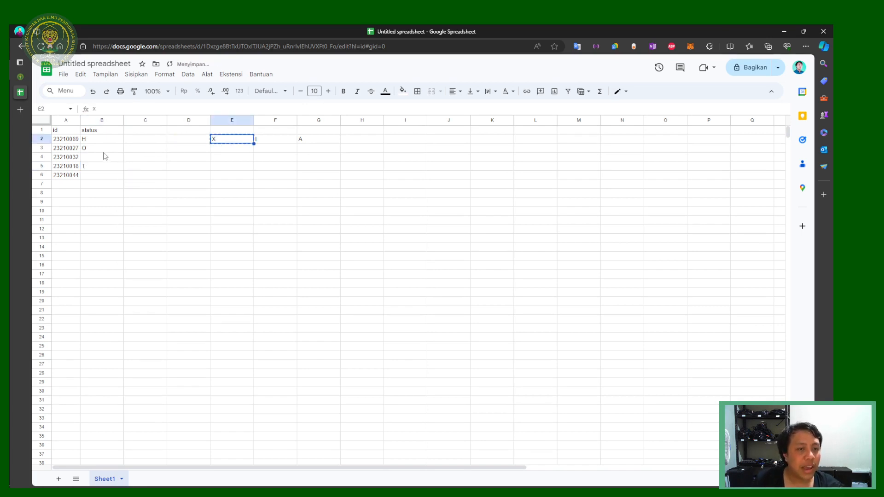
pyautogui.click(103, 157)
pyautogui.hotkey('ctrl', 'v')
pyautogui.click(266, 146)
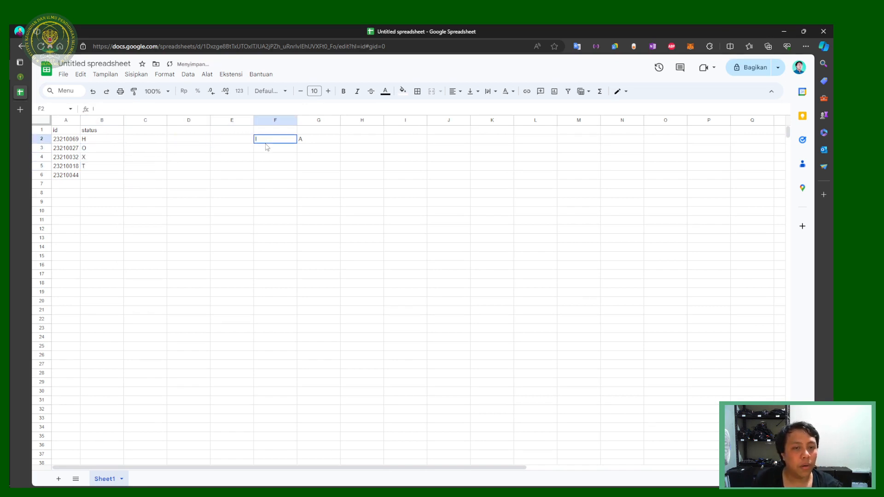
pyautogui.hotkey('ctrl', 'x')
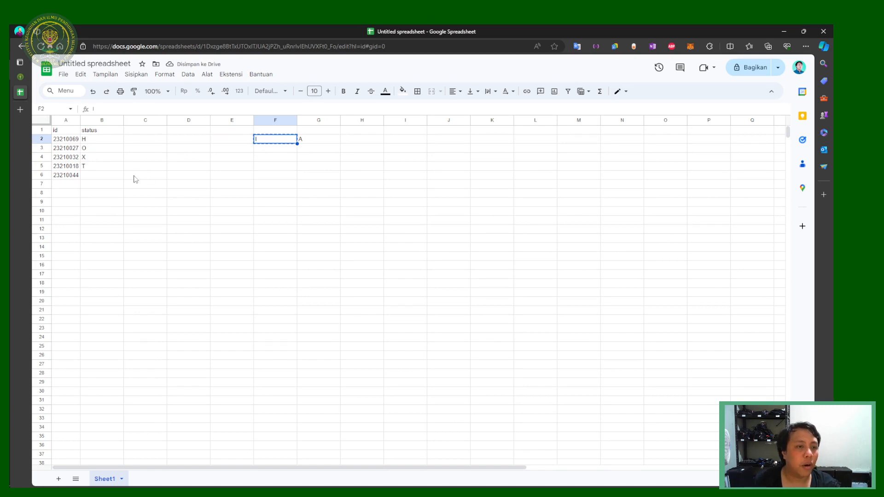
pyautogui.click(109, 178)
pyautogui.hotkey('ctrl', 'v')
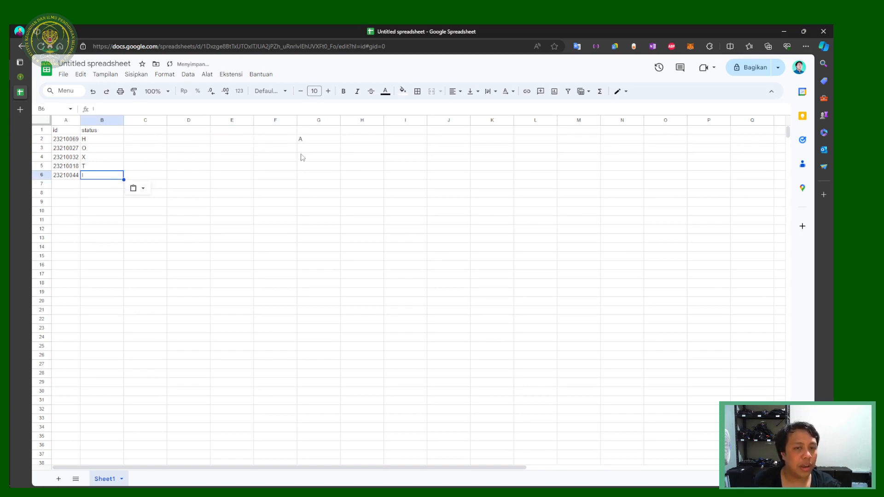
pyautogui.click(311, 142)
pyautogui.hotkey('ctrl', 'x')
pyautogui.click(106, 175)
pyautogui.hotkey('ctrl', 'v')
pyautogui.click(162, 220)
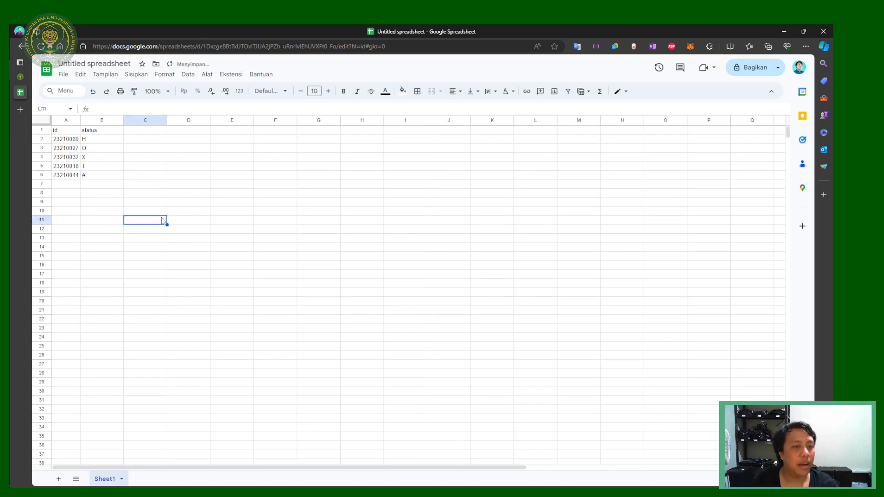
pyautogui.click(104, 178)
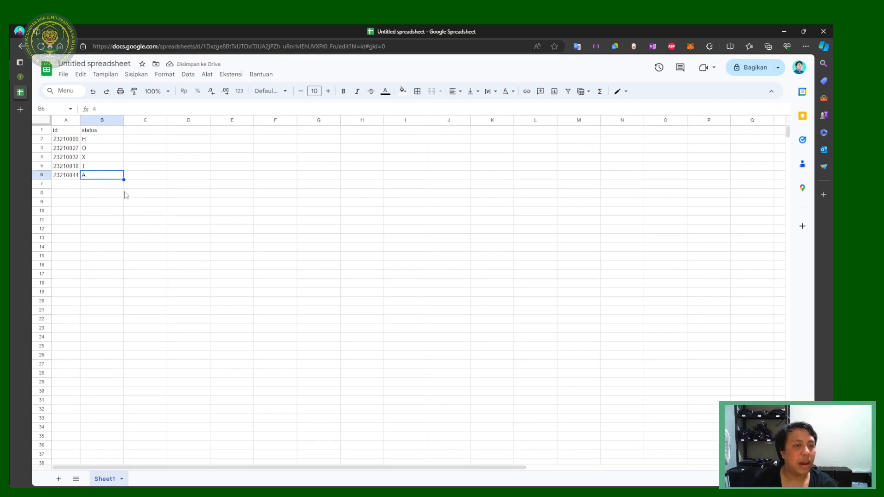
# Step: Download the sheet as a CSV file, Untitled spreadsheet - Sheet1 (1).csv
pyautogui.click(63, 75)
pyautogui.moveTo(155, 183)
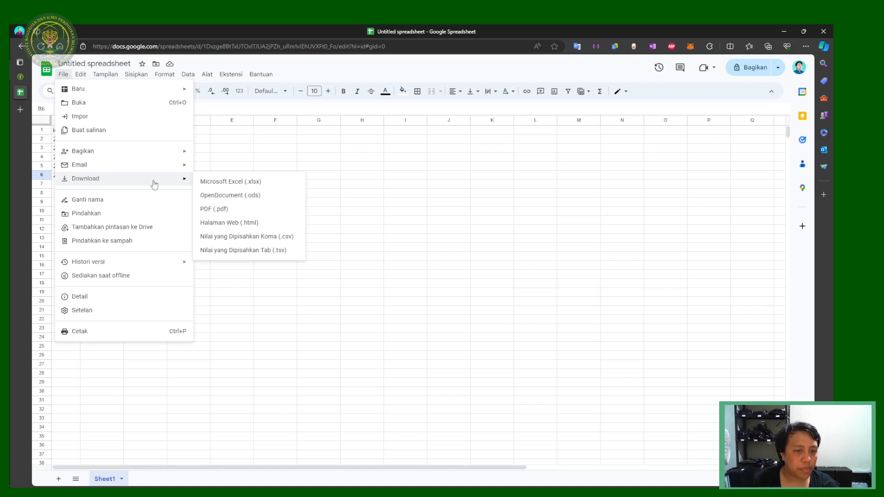
pyautogui.click(267, 237)
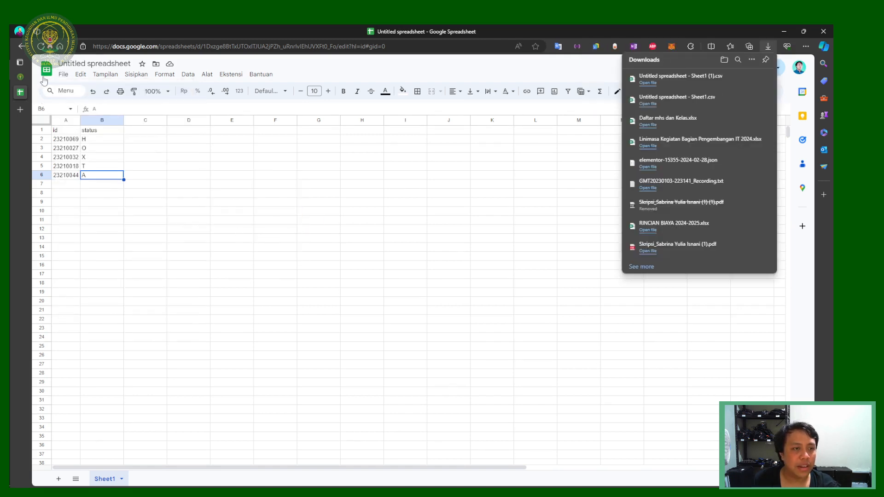
pyautogui.click(63, 74)
pyautogui.moveTo(94, 179)
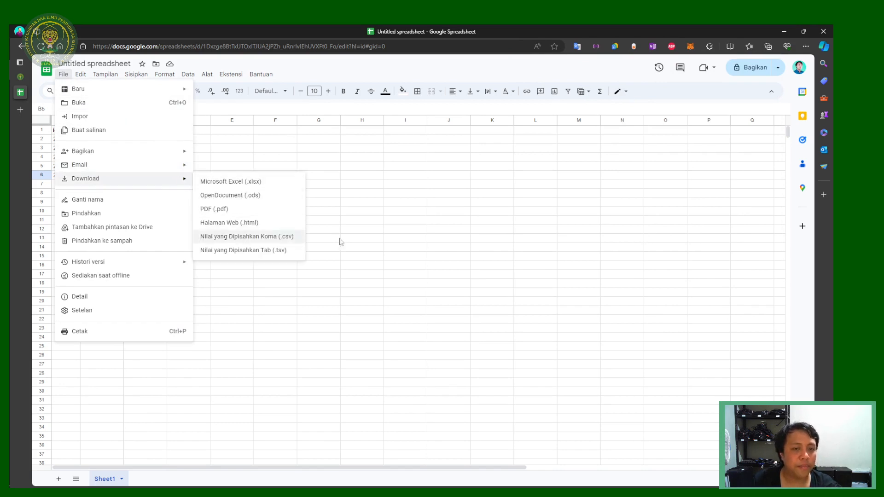
pyautogui.click(343, 239)
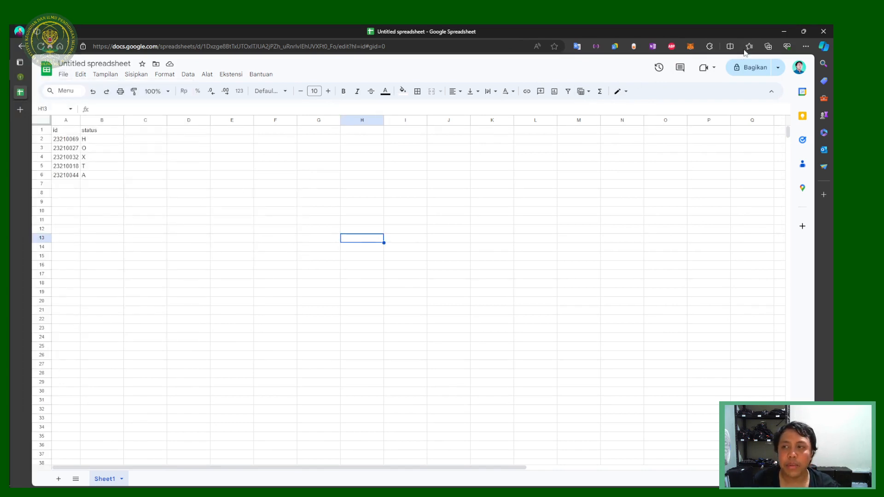
# Step: Open the downloaded CSV from the browser's downloads list to verify it, then close it and return to Moodle
pyautogui.hotkey('ctrl', 'j')
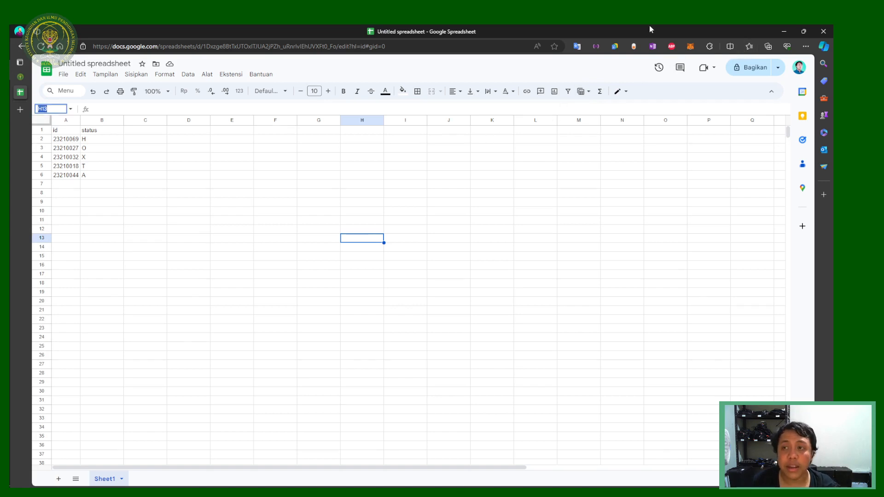
pyautogui.click(661, 169)
pyautogui.hotkey('ctrl', 'j')
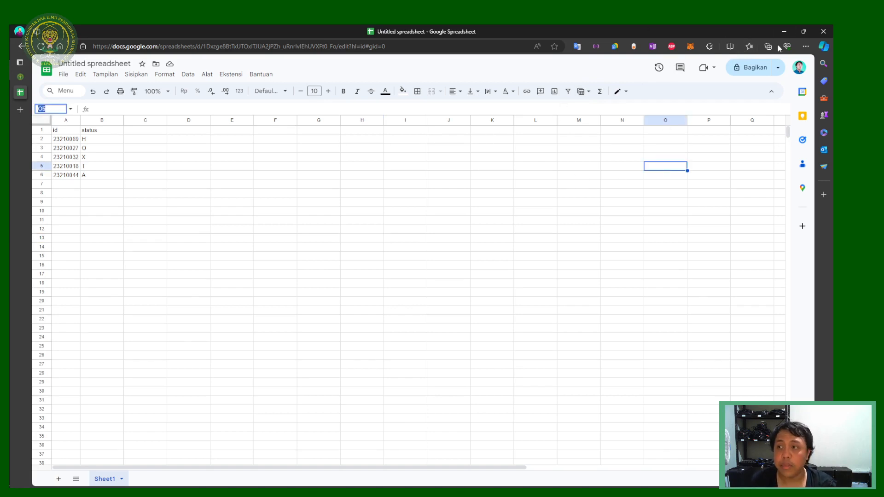
pyautogui.click(806, 47)
pyautogui.click(613, 182)
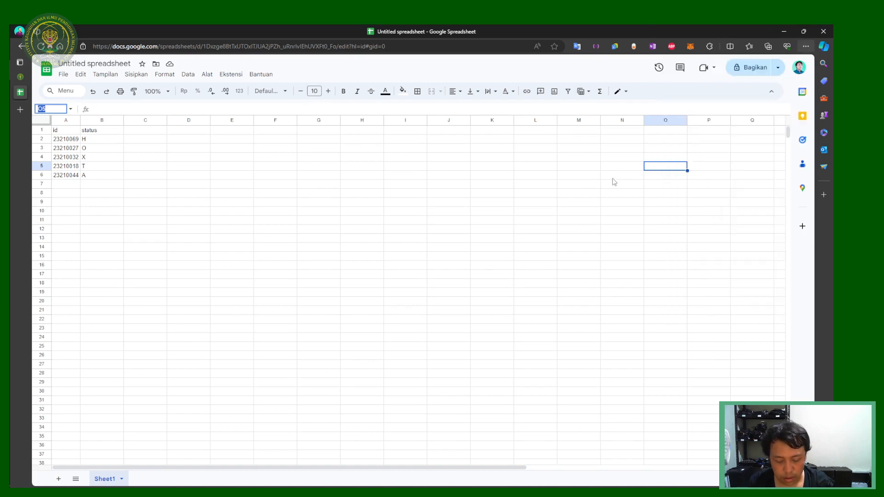
pyautogui.click(614, 177)
pyautogui.hotkey('ctrl', 'j')
pyautogui.click(806, 44)
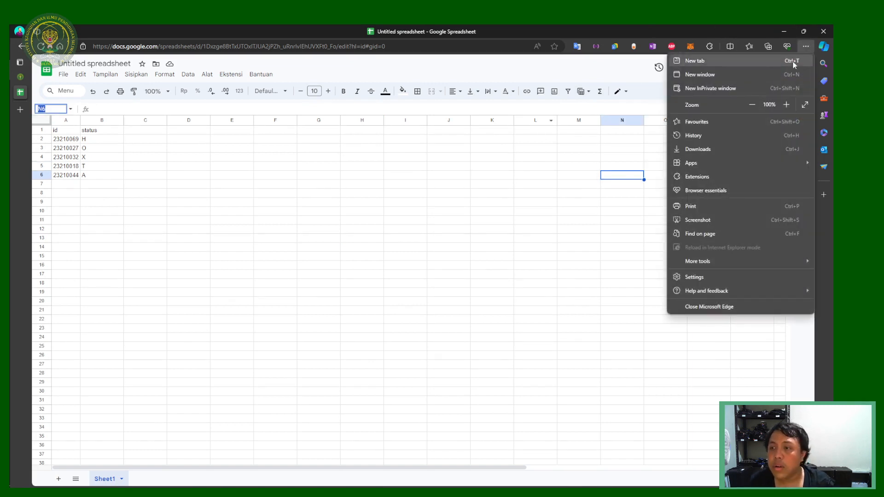
pyautogui.click(720, 147)
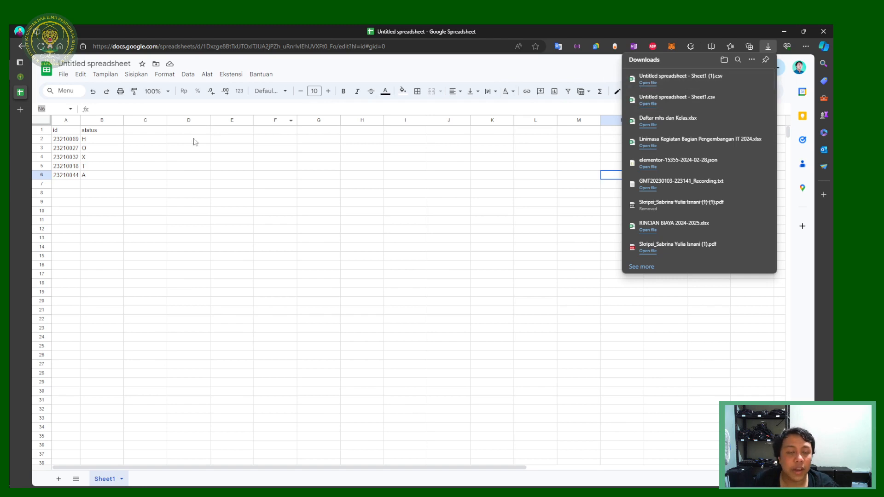
pyautogui.click(680, 80)
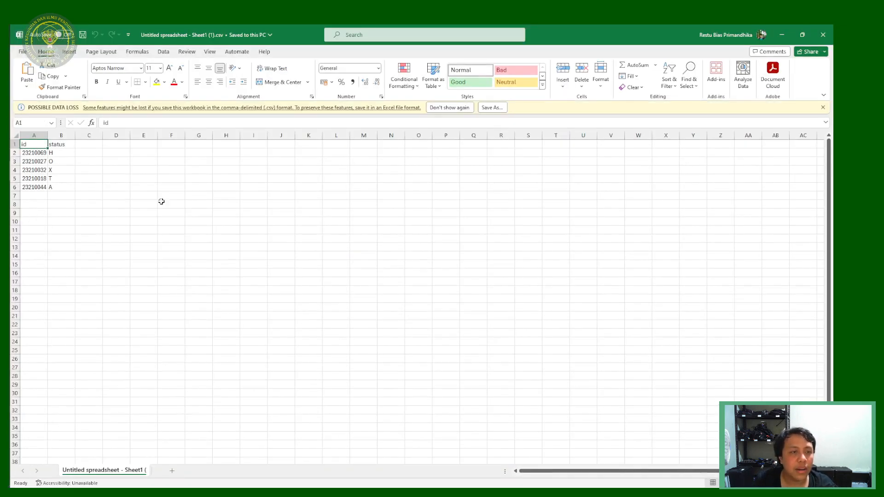
pyautogui.click(89, 179)
pyautogui.scroll(6, 35, 172)
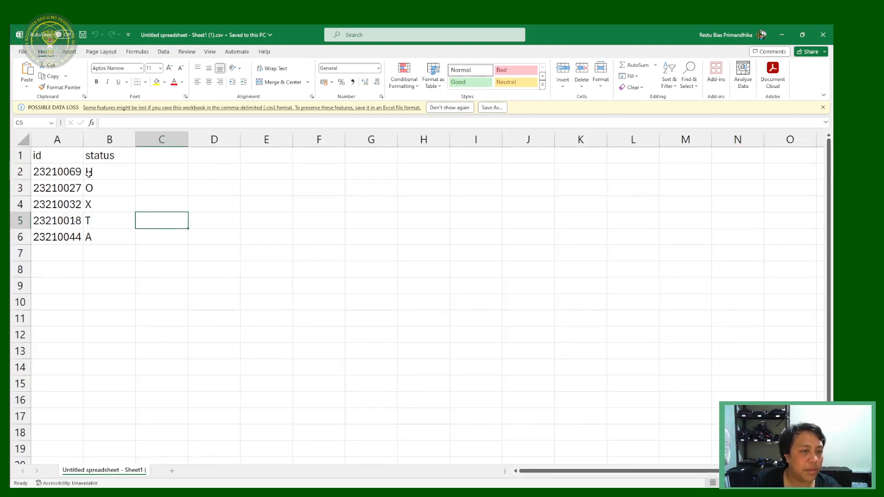
pyautogui.click(823, 35)
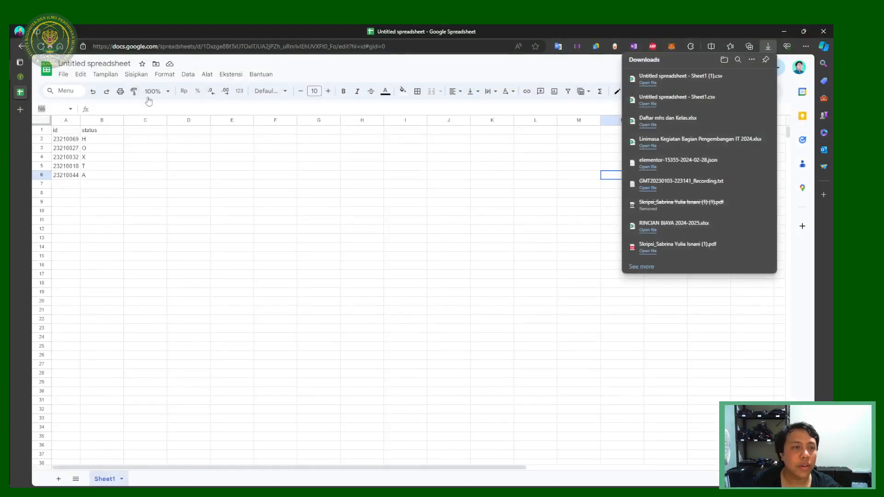
pyautogui.click(20, 76)
# Step: Attach Untitled spreadsheet - Sheet1 (1).csv to the Unggah kehadiran format CSV form and submit it
pyautogui.click(103, 152)
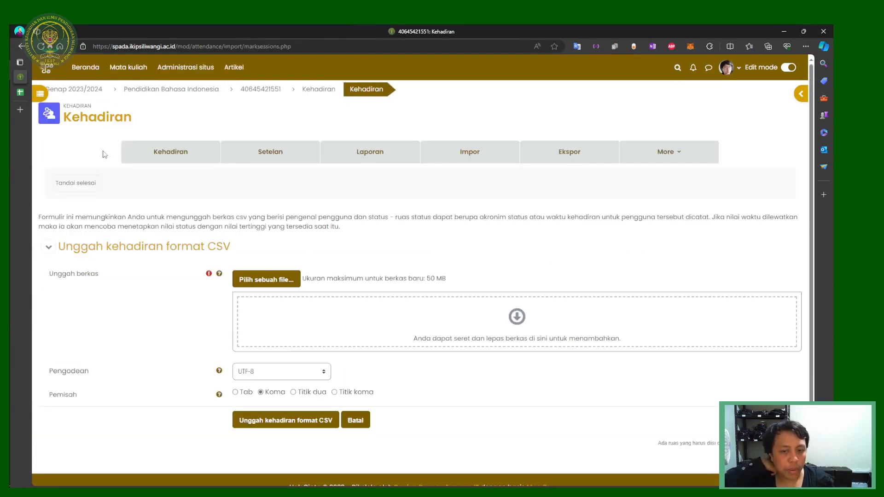
pyautogui.click(22, 46)
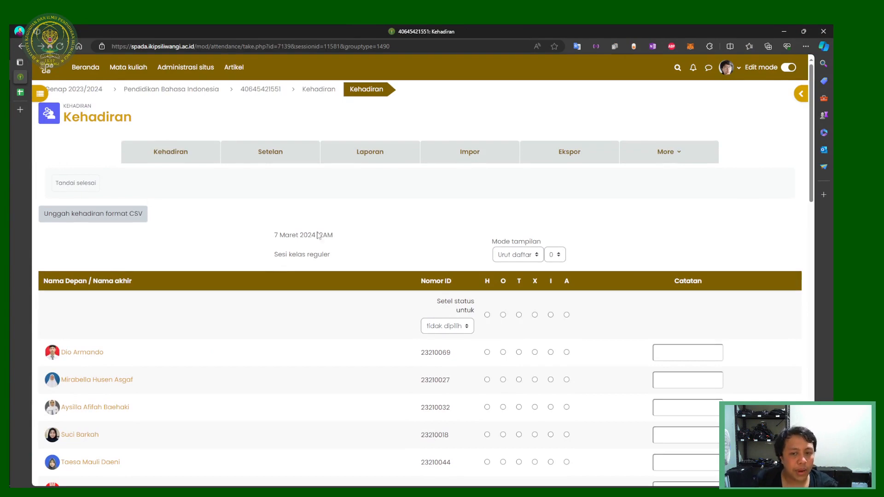
pyautogui.click(123, 215)
pyautogui.click(266, 280)
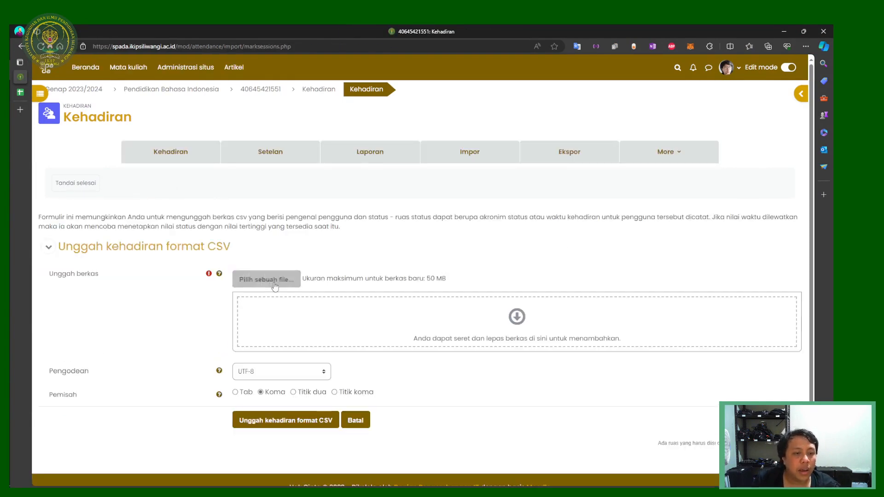
pyautogui.click(364, 244)
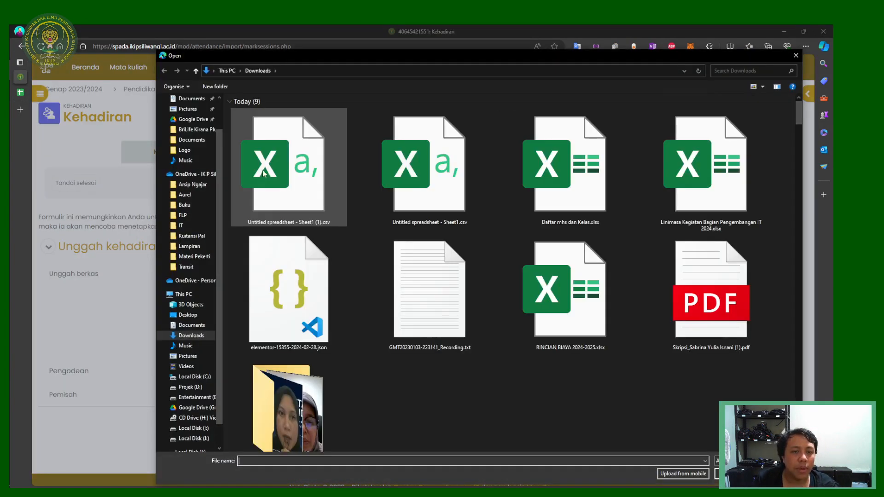
pyautogui.doubleClick(287, 161)
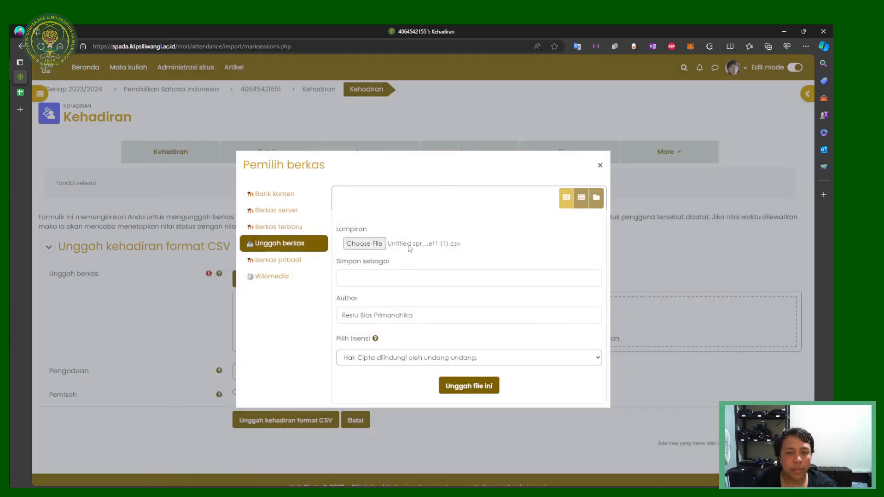
pyautogui.click(470, 388)
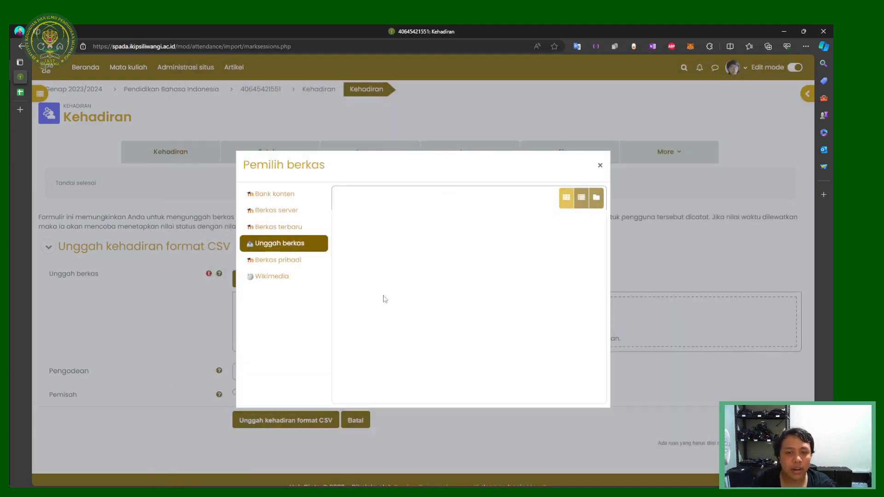
pyautogui.click(301, 420)
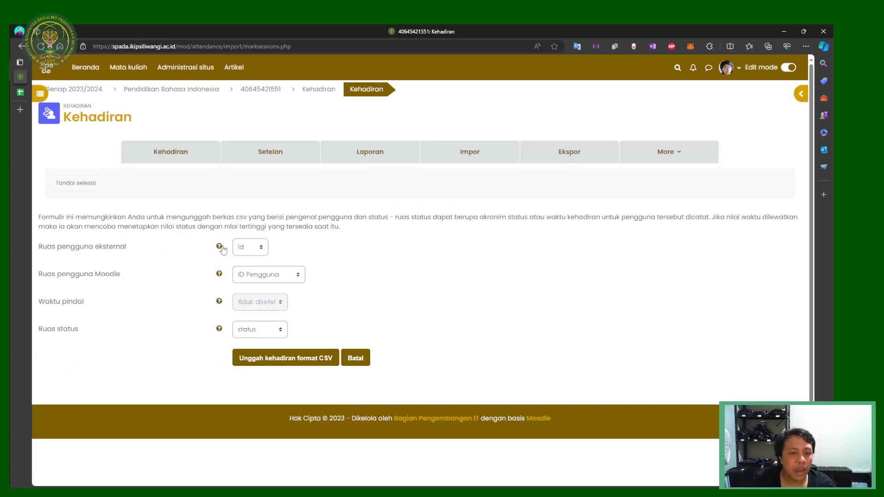
# Step: Map the id column to Nomor ID and the status column to status, then run the import
pyautogui.click(248, 251)
pyautogui.click(259, 251)
pyautogui.click(255, 276)
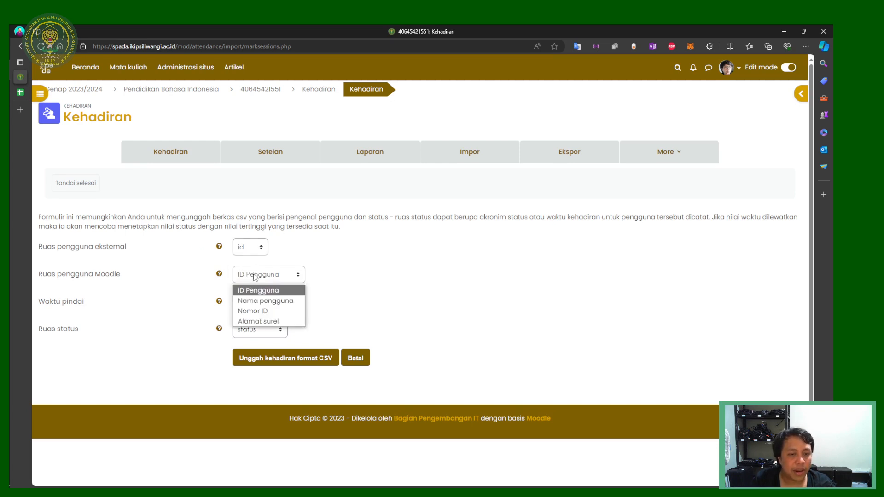
pyautogui.click(252, 311)
pyautogui.click(264, 274)
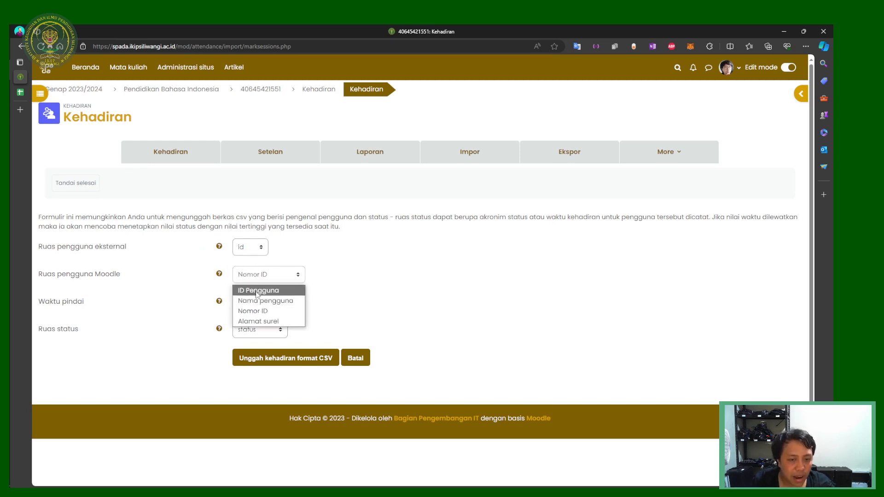
pyautogui.click(254, 311)
pyautogui.click(279, 274)
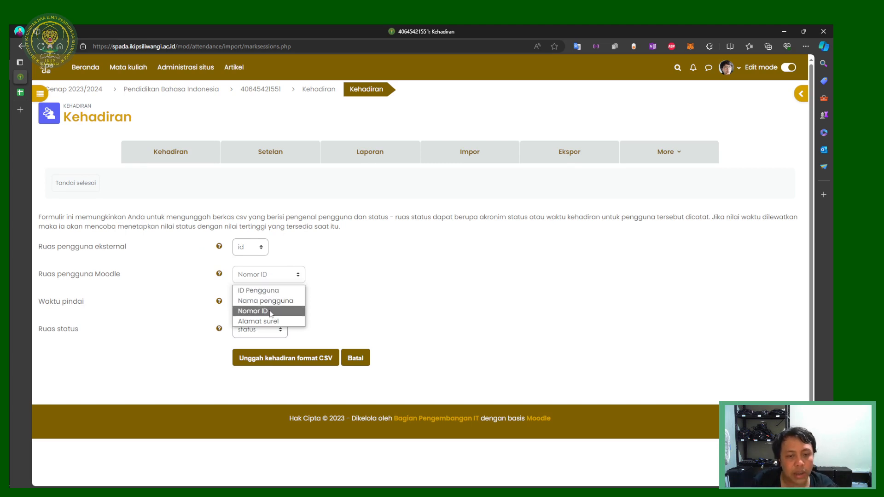
pyautogui.click(271, 312)
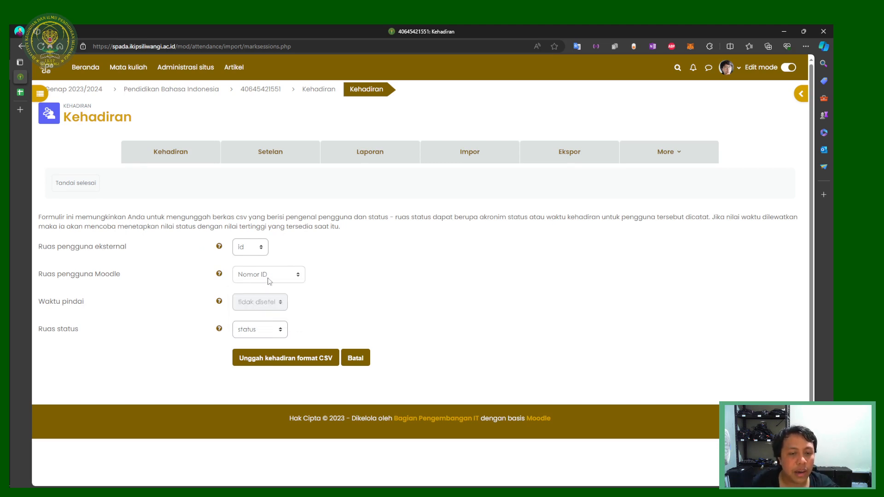
pyautogui.click(256, 333)
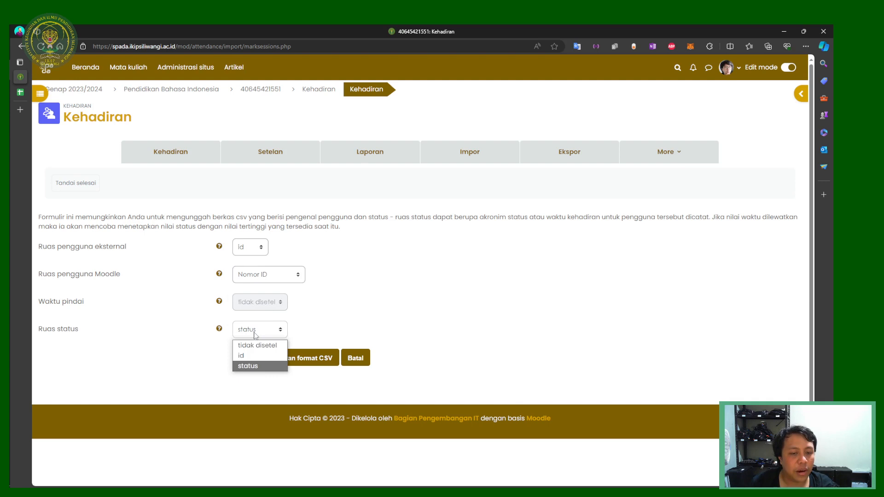
pyautogui.click(254, 367)
pyautogui.click(299, 359)
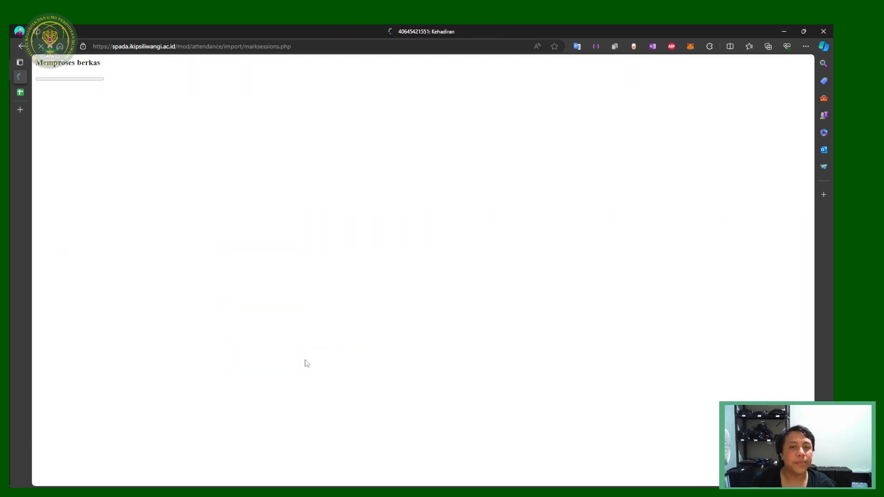
pyautogui.click(415, 281)
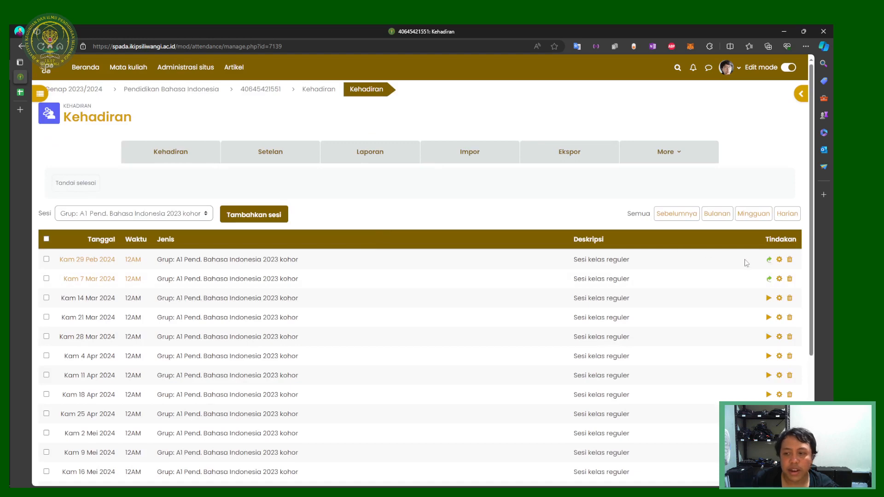
# Step: Open the attendance-taking page for the Kam 7 Mar 2024 session
pyautogui.click(769, 278)
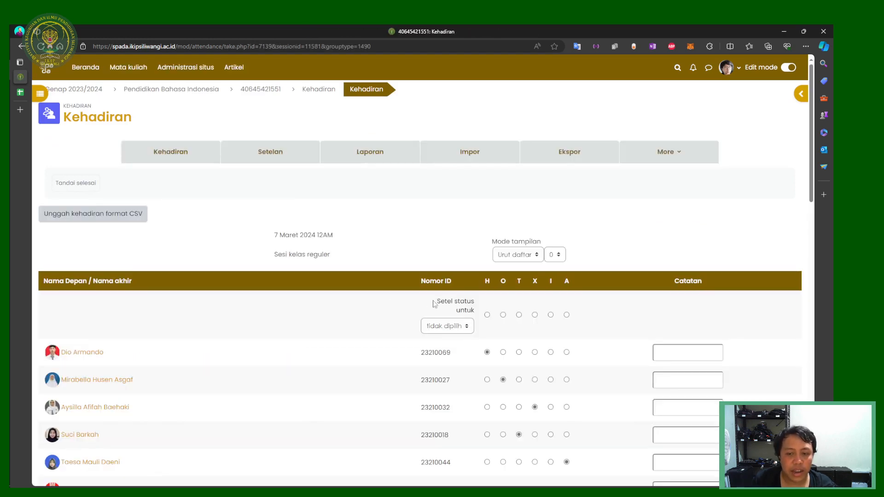
pyautogui.scroll(-4, 434, 303)
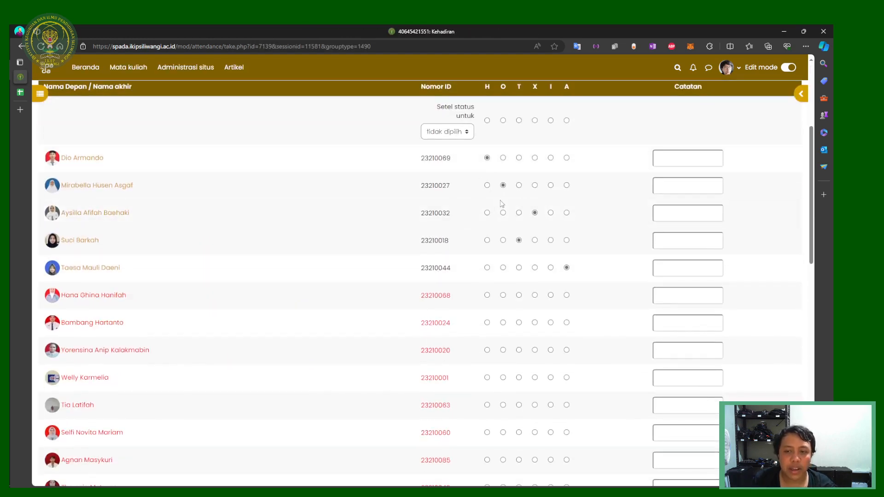
pyautogui.scroll(4, 424, 311)
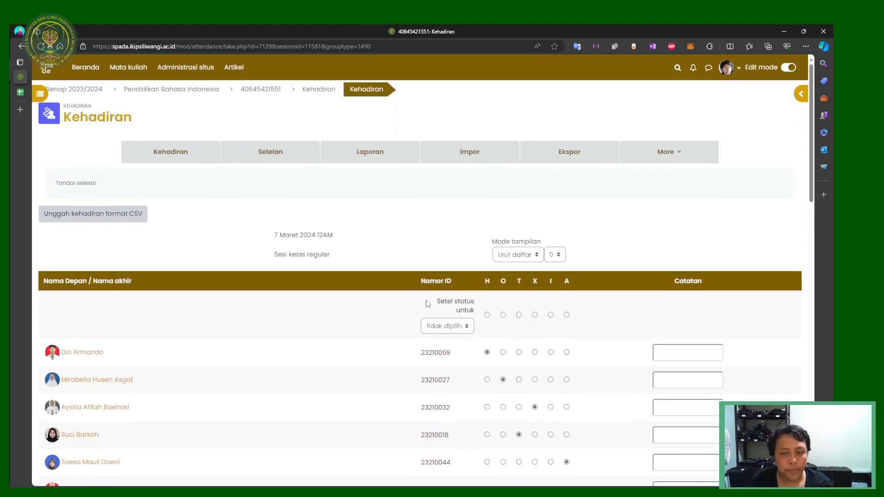
pyautogui.scroll(-1, 456, 300)
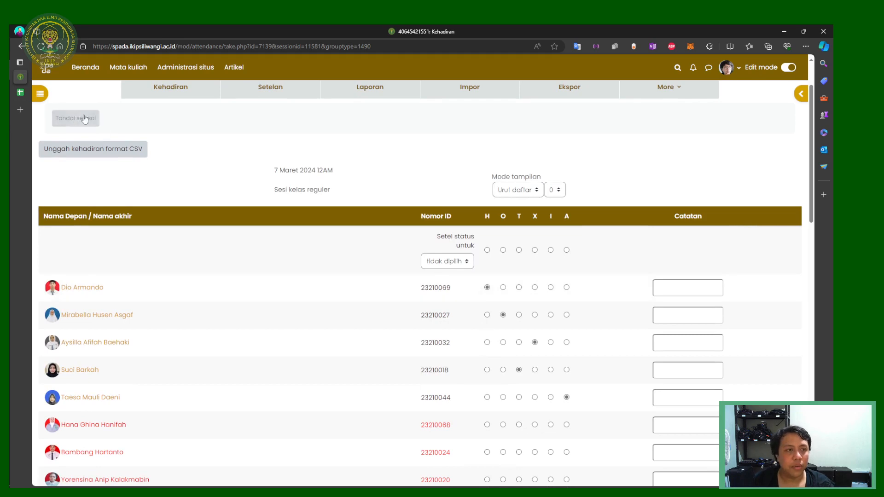
# Step: Compare the imported statuses with the id and status columns in Google Sheets, scrolling through the student list
pyautogui.click(20, 93)
pyautogui.click(63, 132)
pyautogui.click(90, 130)
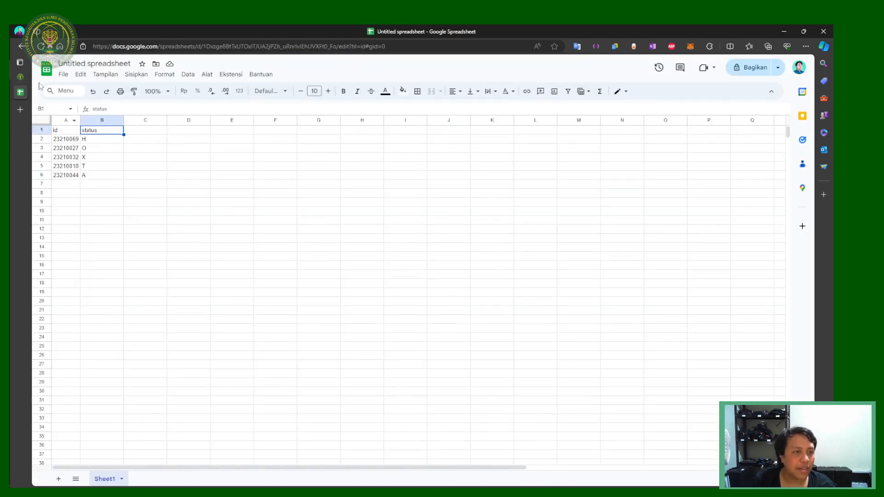
pyautogui.click(21, 76)
pyautogui.scroll(-1, 465, 300)
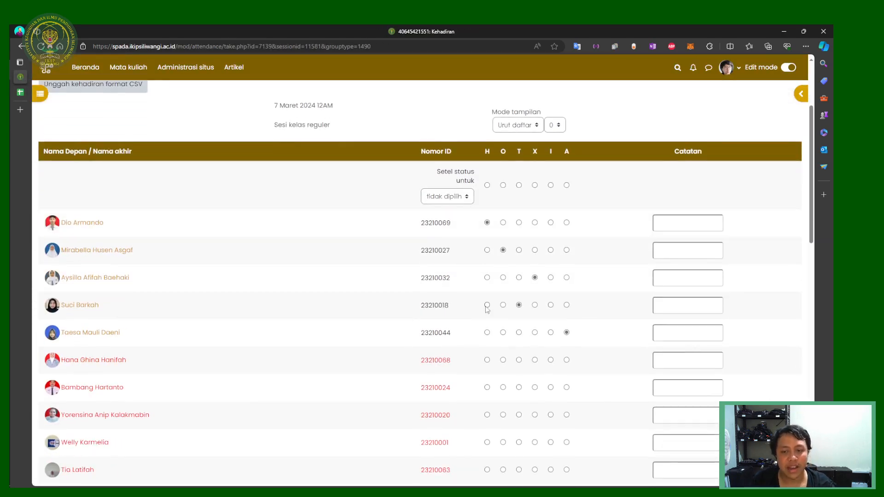
pyautogui.scroll(-15, 487, 310)
pyautogui.scroll(12, 490, 330)
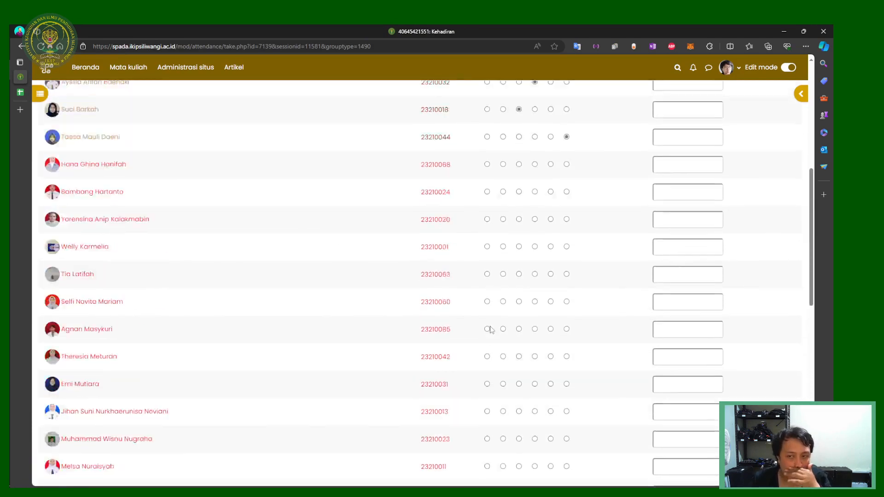
pyautogui.scroll(4, 490, 330)
pyautogui.scroll(3, 520, 226)
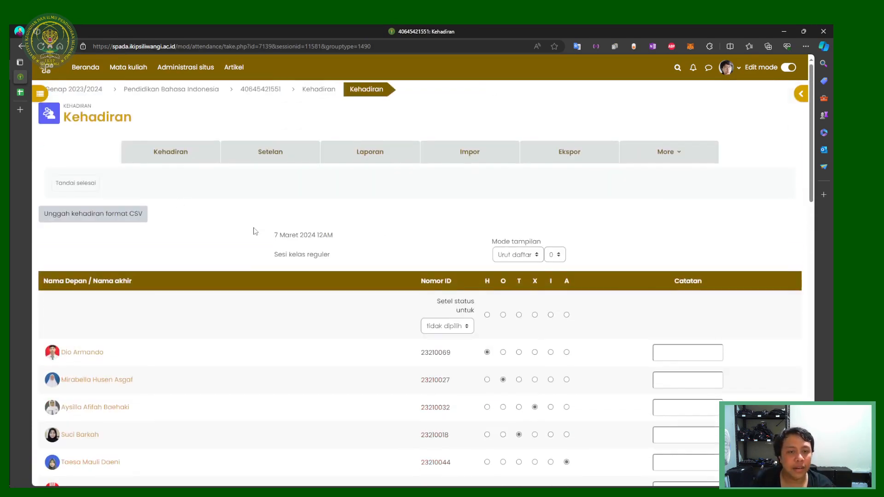
pyautogui.scroll(-15, 254, 231)
pyautogui.scroll(12, 300, 270)
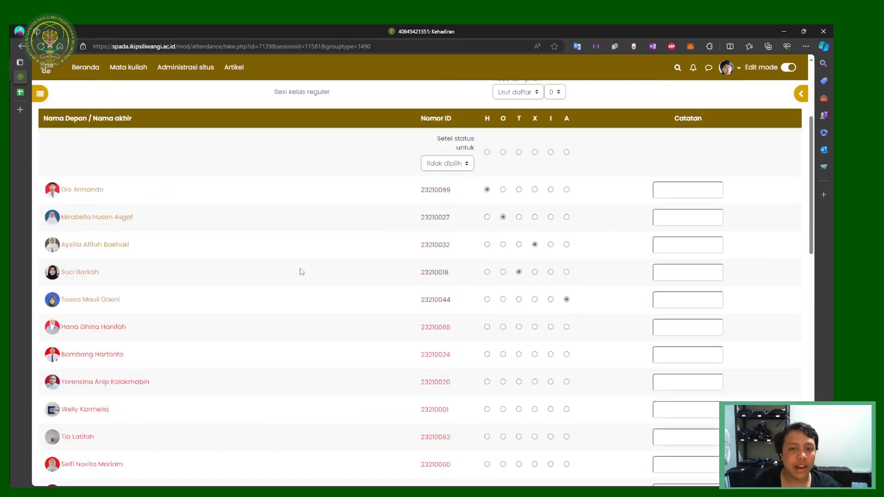
pyautogui.scroll(3, 300, 271)
pyautogui.scroll(-15, 205, 188)
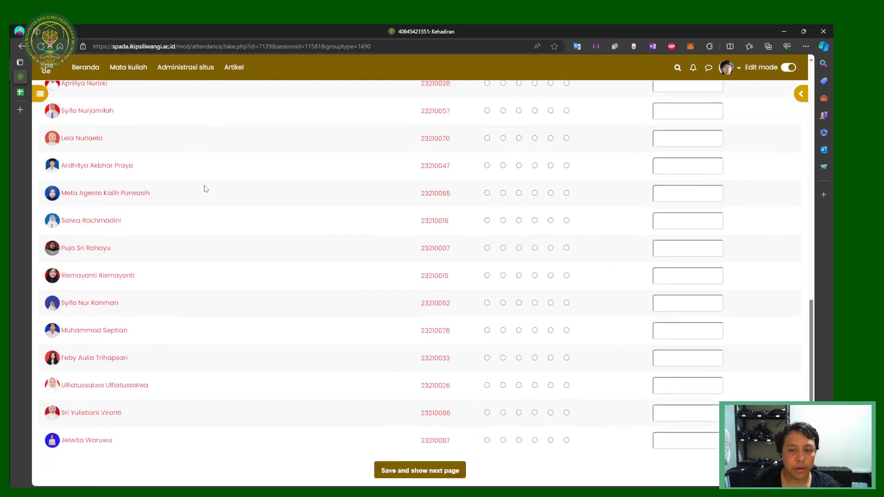
pyautogui.scroll(-3, 212, 198)
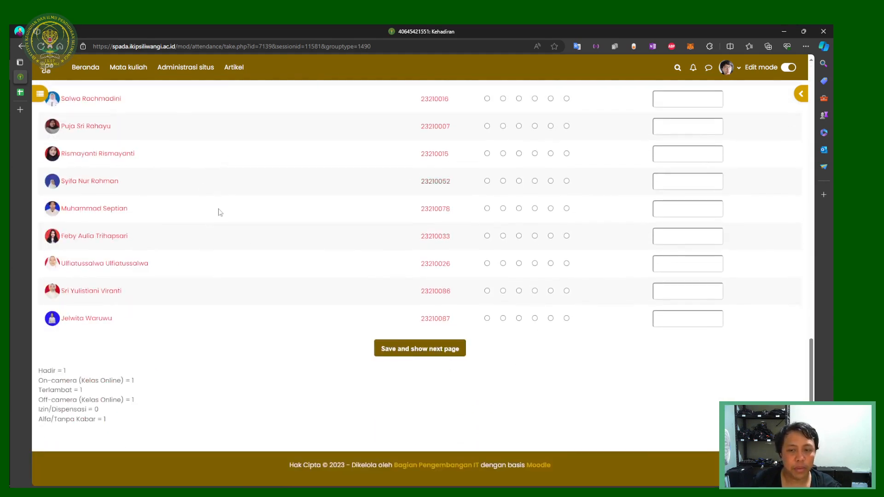
# Step: Save the attendance sheet and return to the session list
pyautogui.click(405, 355)
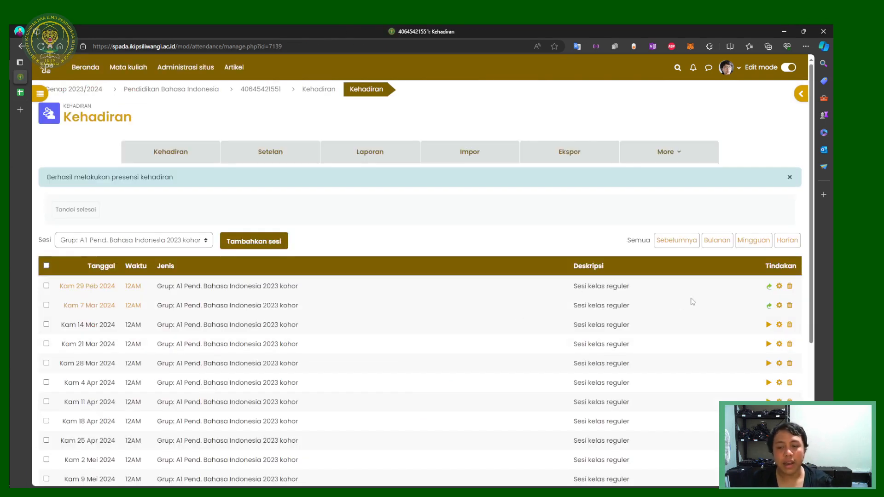
pyautogui.click(769, 306)
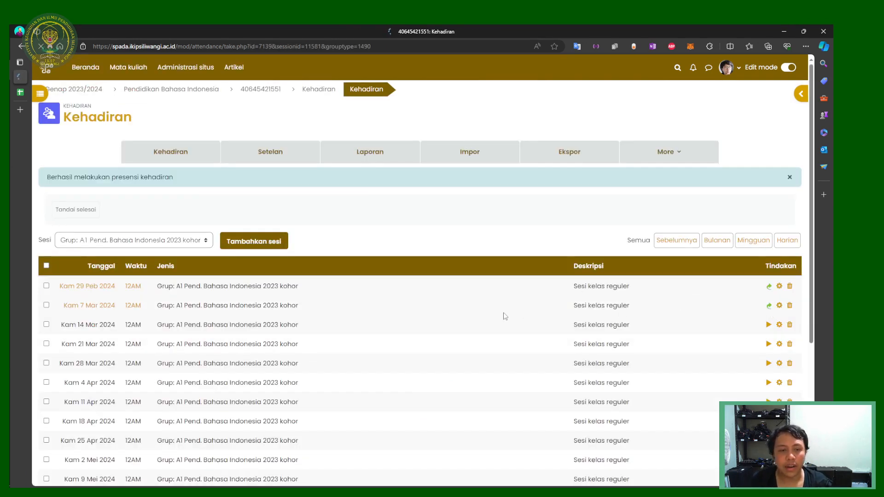
pyautogui.hotkey('alt', 'Left')
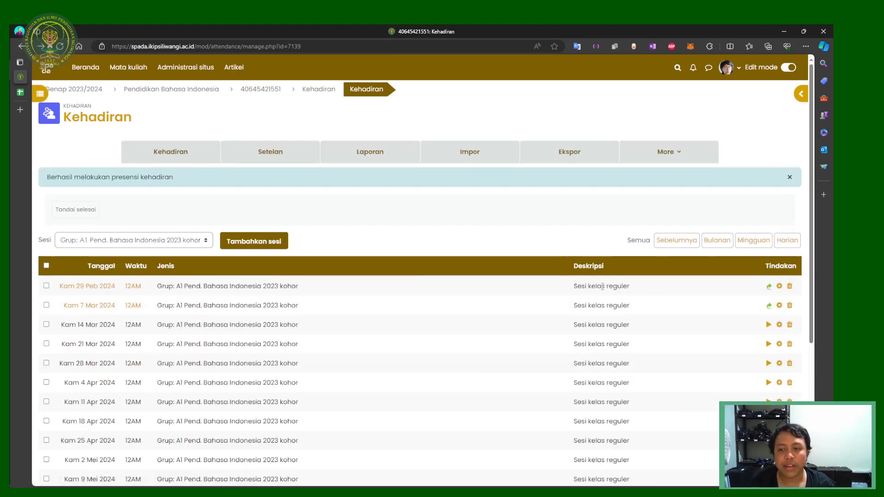
# Step: Replace the Kam 7 Mar 2024 session description 'Sesi kelas reguler' with 'PErtemuan 2' and save
pyautogui.moveTo(603, 286); pyautogui.dragTo(573, 286)
pyautogui.click(632, 309)
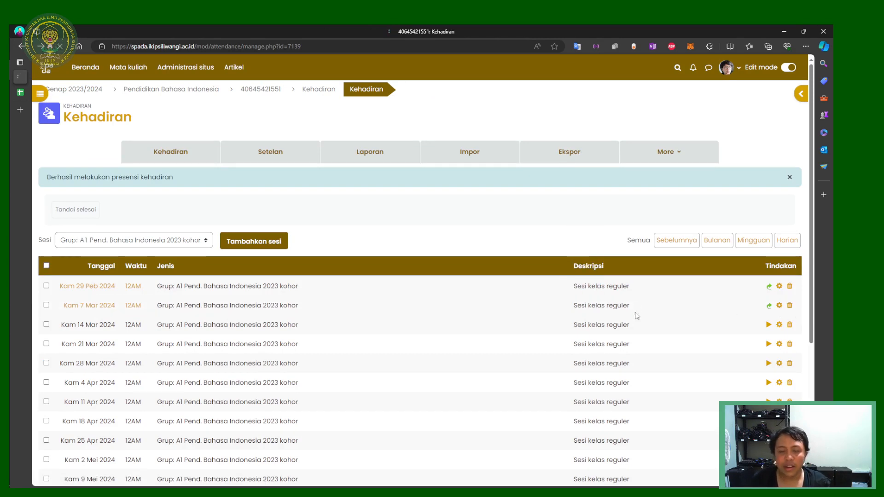
pyautogui.scroll(-1, 267, 312)
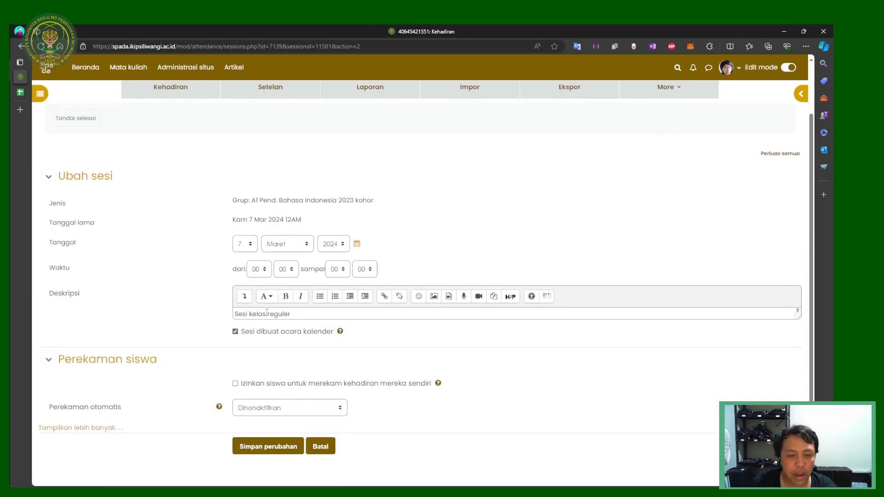
pyautogui.moveTo(290, 314); pyautogui.dragTo(191, 304)
pyautogui.write('PErtemuan 2')
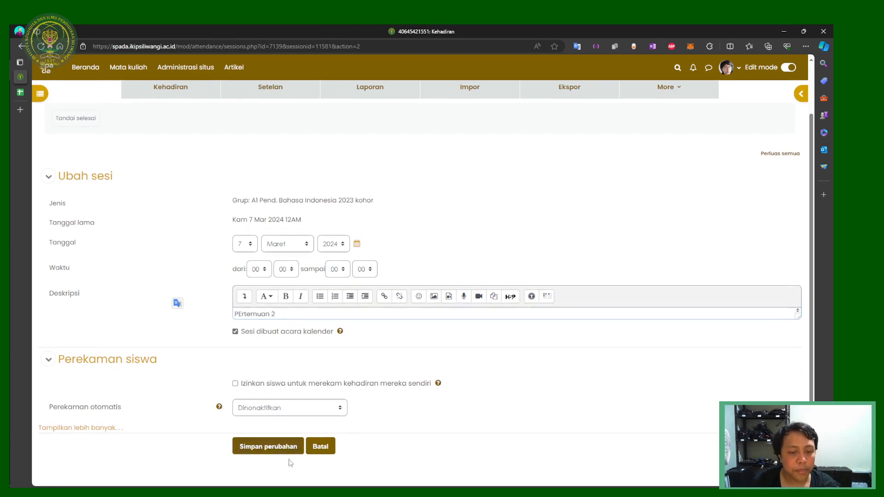
pyautogui.click(269, 446)
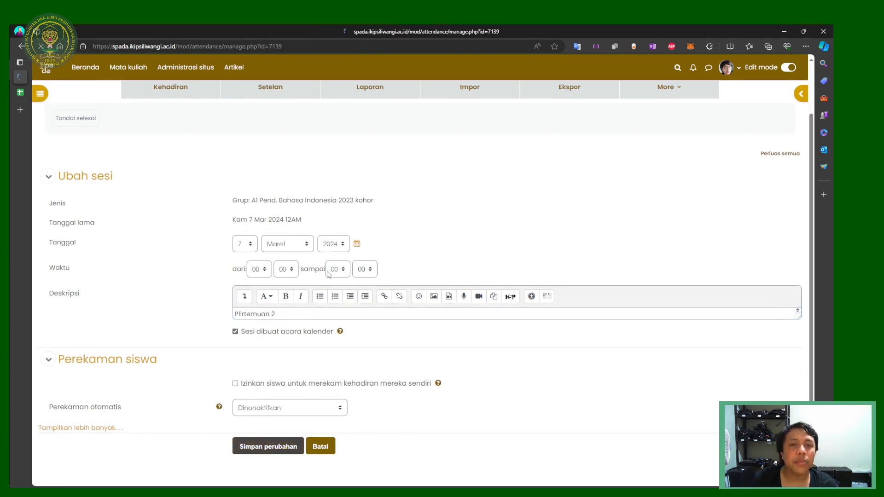
pyautogui.scroll(-5, 444, 300)
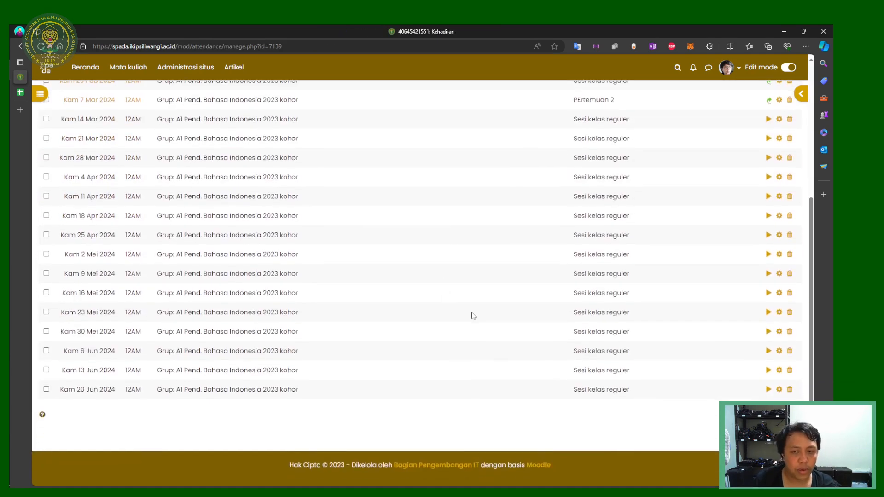
pyautogui.scroll(5, 471, 314)
pyautogui.click(202, 240)
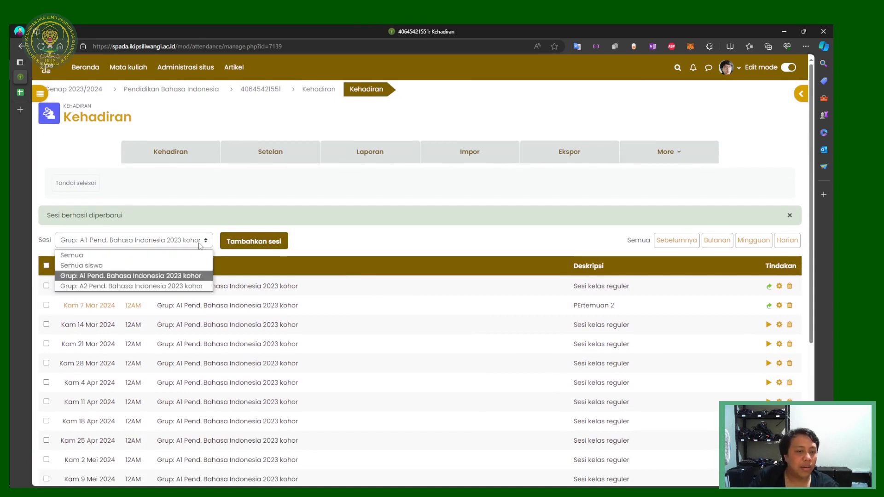
# Step: Start a new session for group A2 running from 14:00 to 16:00
pyautogui.click(180, 286)
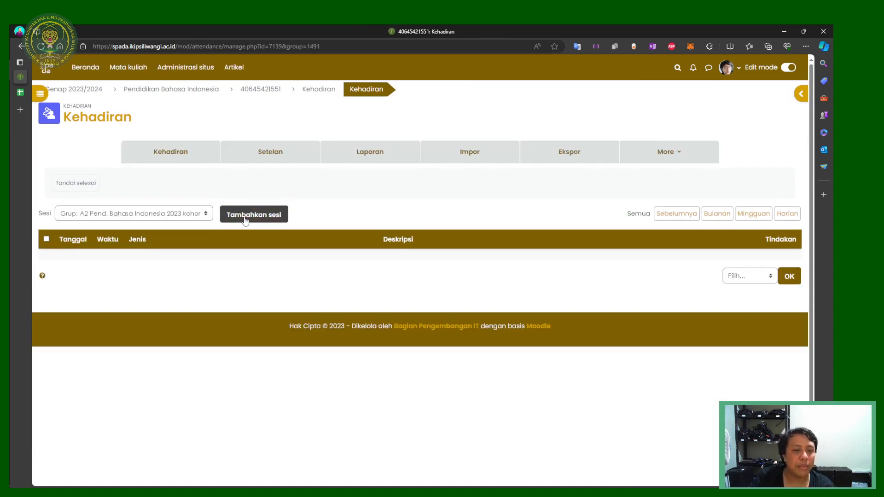
pyautogui.click(245, 216)
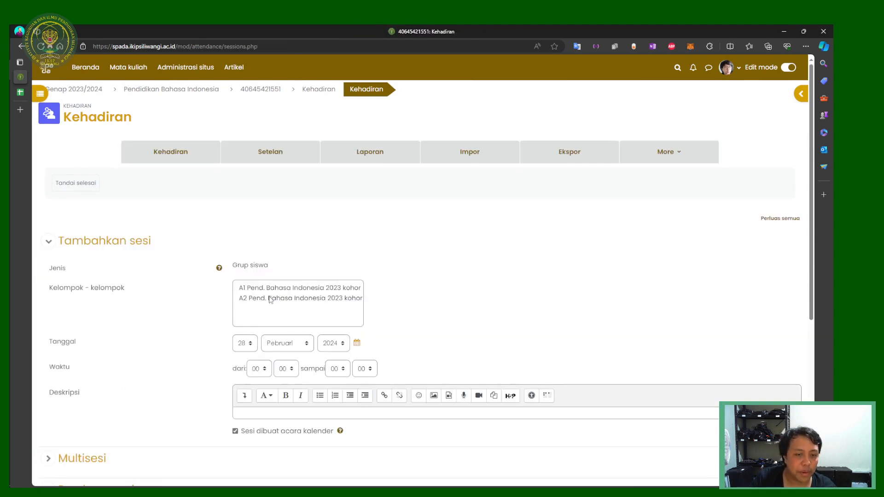
pyautogui.click(270, 299)
pyautogui.scroll(-3, 255, 305)
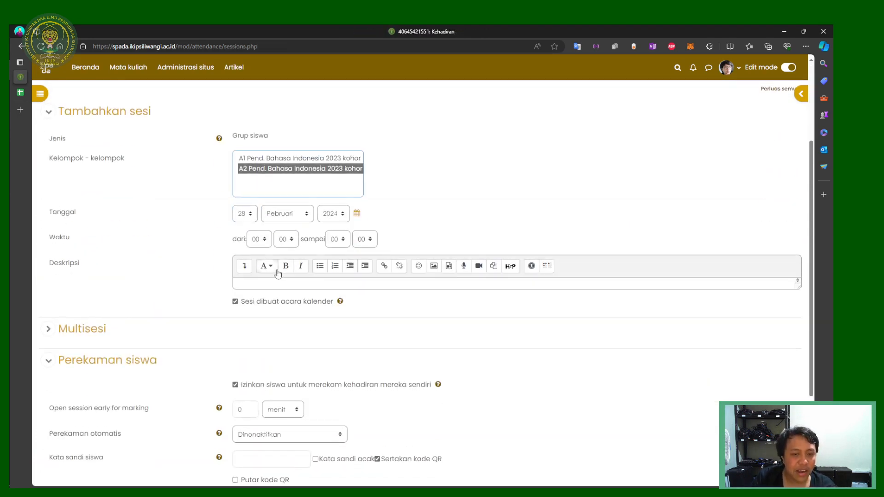
pyautogui.click(258, 239)
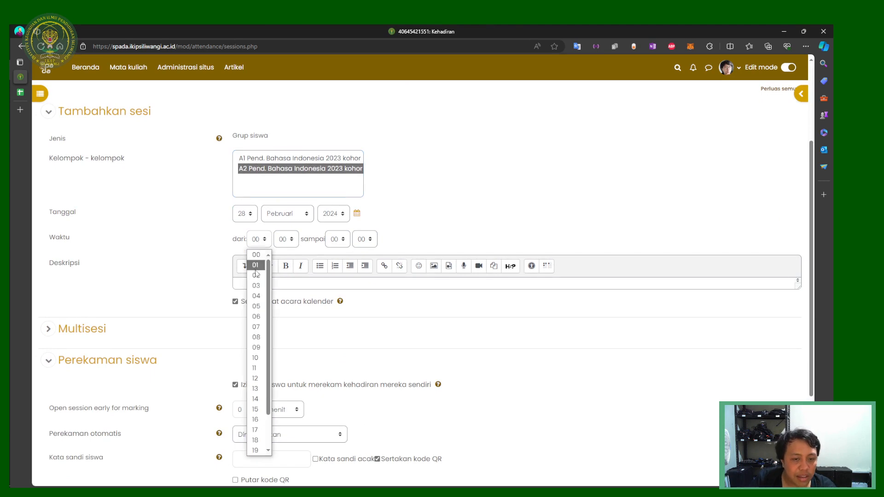
pyautogui.click(255, 399)
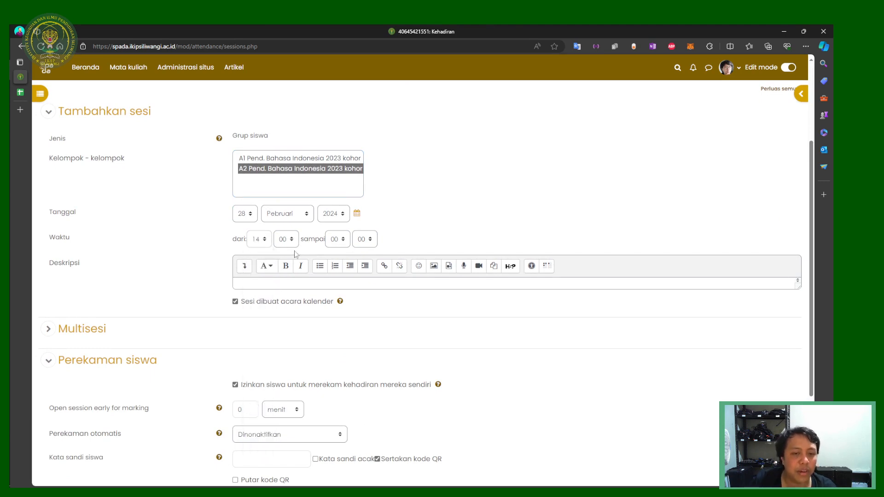
pyautogui.click(349, 245)
pyautogui.click(336, 420)
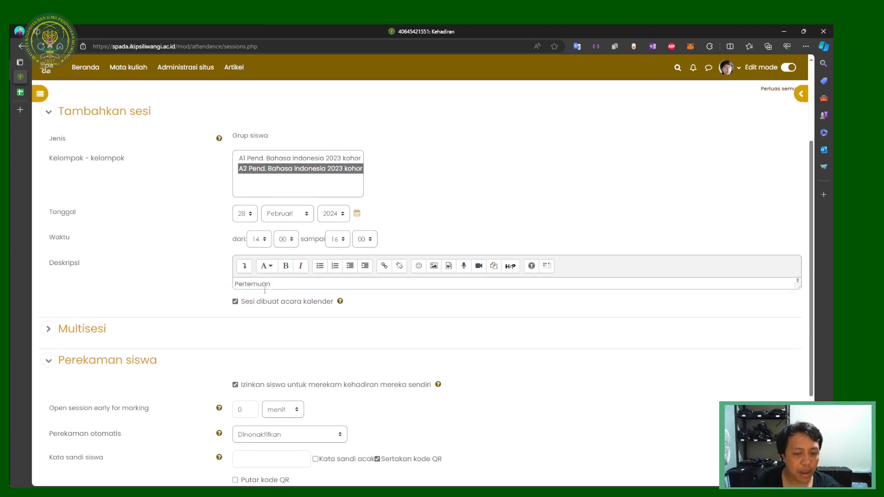
# Step: Disable student self-recording and repeat the session weekly on Kamis until 20 Juni
pyautogui.scroll(-2, 265, 290)
pyautogui.click(269, 324)
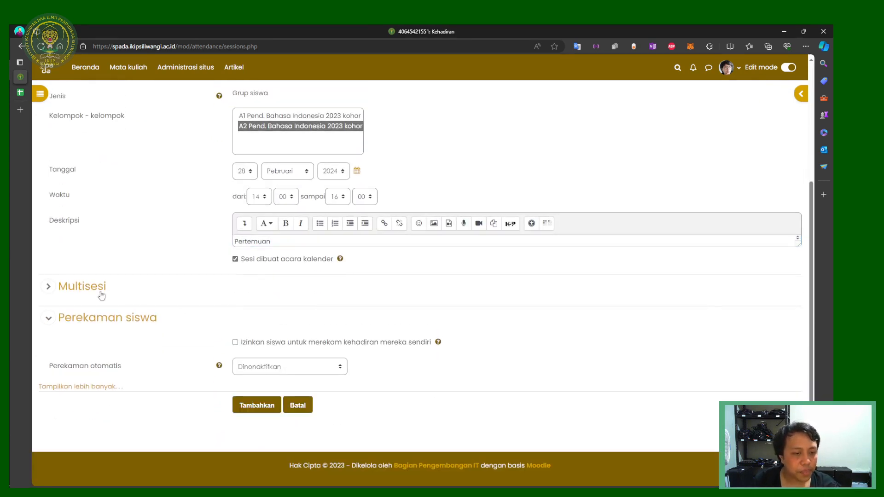
pyautogui.click(99, 289)
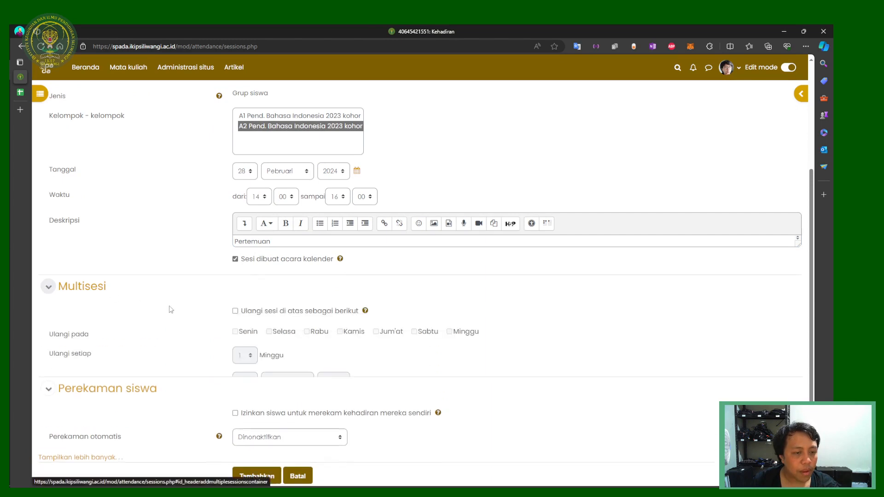
pyautogui.click(266, 312)
pyautogui.click(354, 332)
pyautogui.click(299, 382)
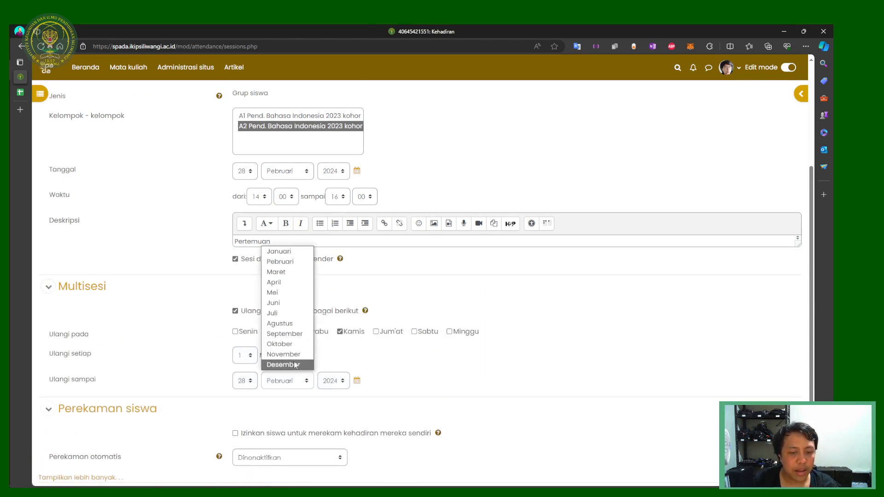
pyautogui.click(248, 380)
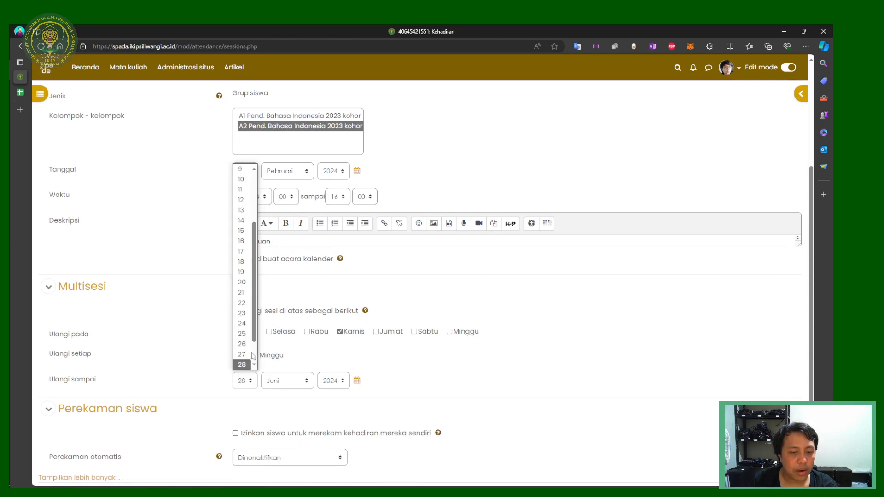
pyautogui.click(242, 283)
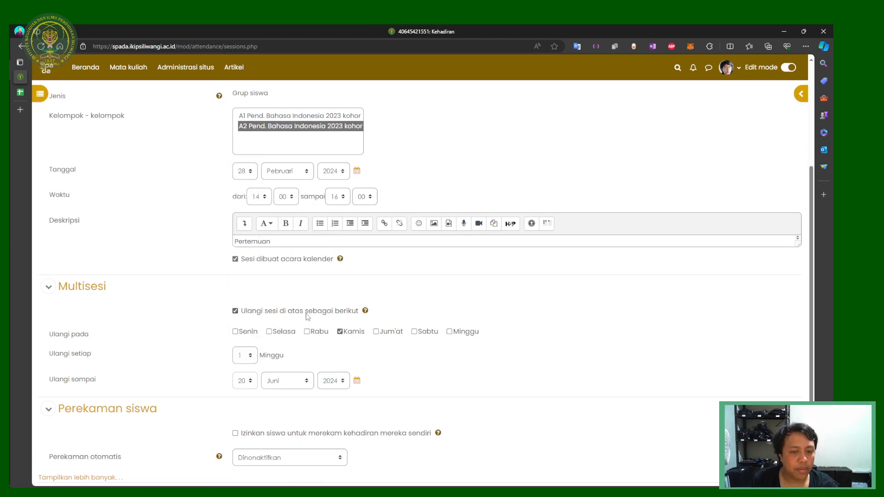
# Step: Set the session date to 29 Pebruari, turn off calendar events, and submit the sessions
pyautogui.click(244, 171)
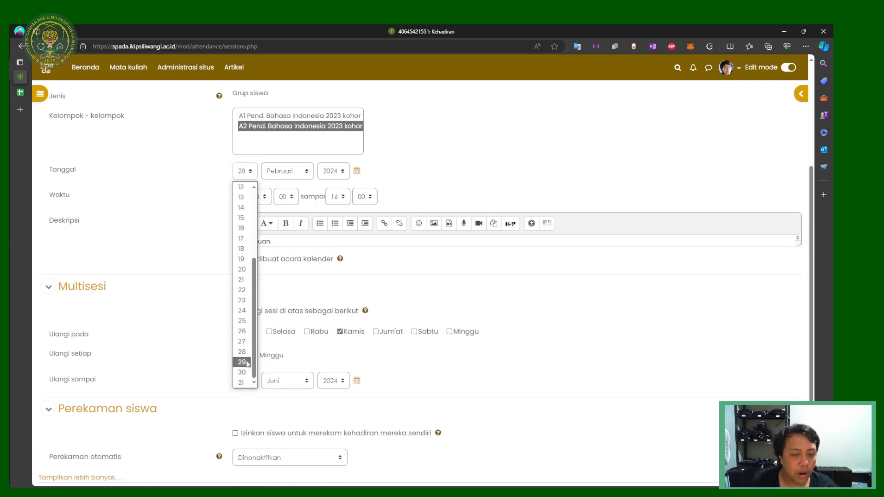
pyautogui.click(242, 361)
pyautogui.scroll(2, 274, 346)
pyautogui.scroll(2, 274, 346)
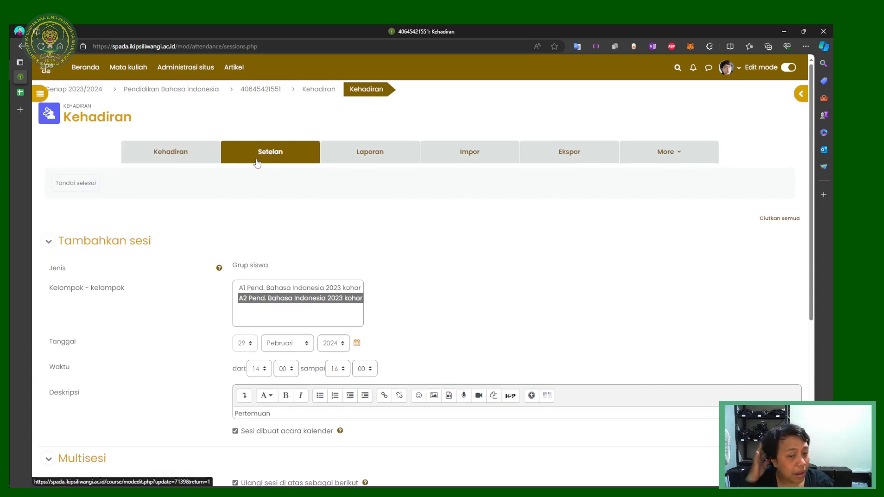
pyautogui.scroll(-3, 249, 298)
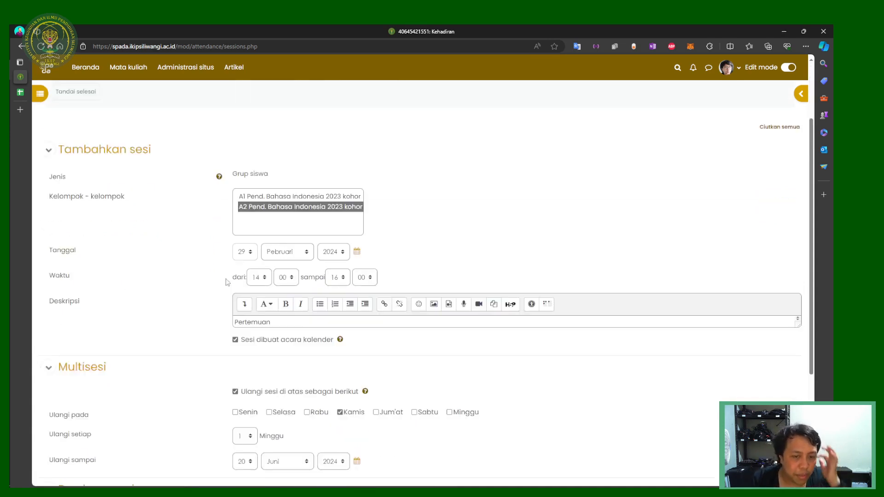
pyautogui.click(276, 302)
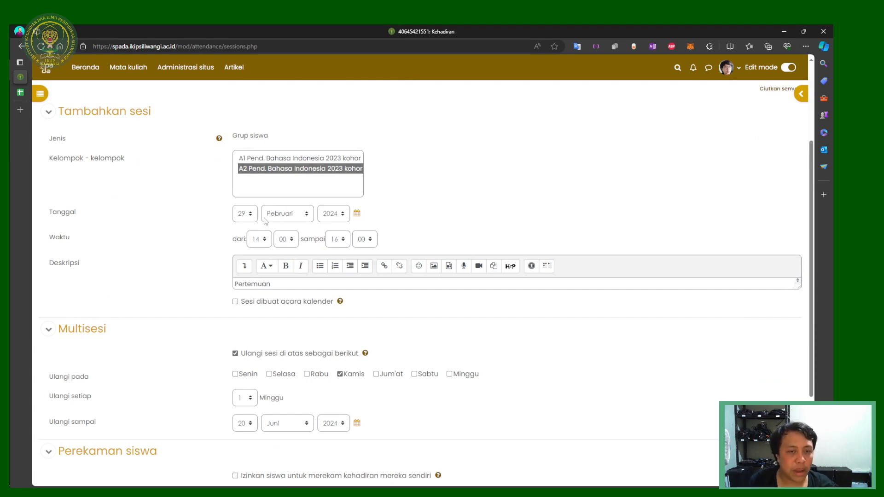
pyautogui.click(245, 214)
pyautogui.click(244, 402)
pyautogui.scroll(-3, 270, 404)
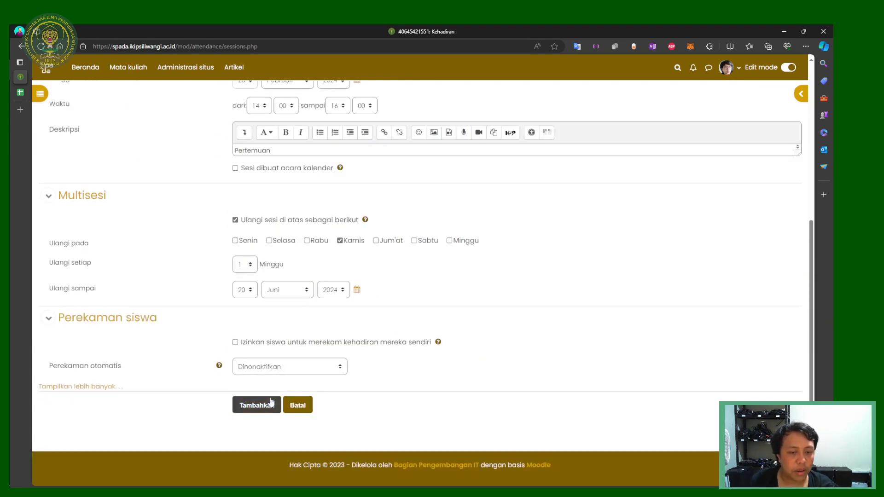
pyautogui.click(271, 403)
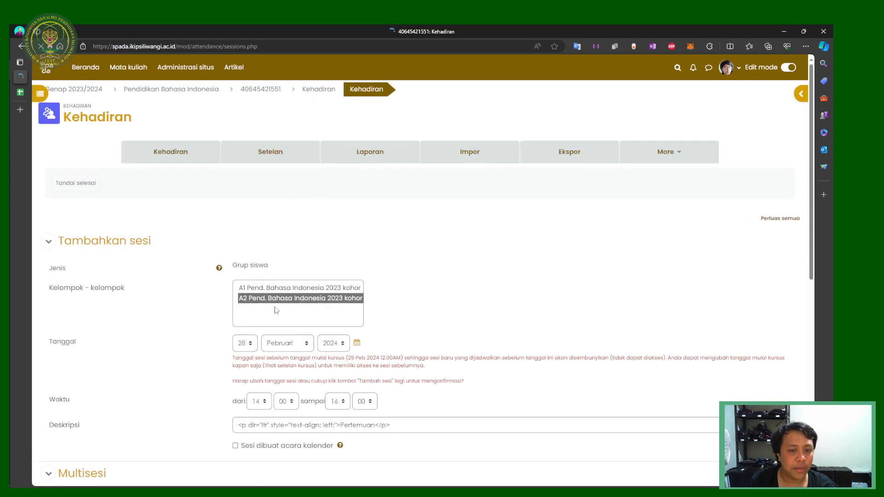
# Step: Correct the session start date back to the 29th and resubmit the repeating sessions
pyautogui.moveTo(249, 359); pyautogui.dragTo(426, 376)
pyautogui.click(416, 385)
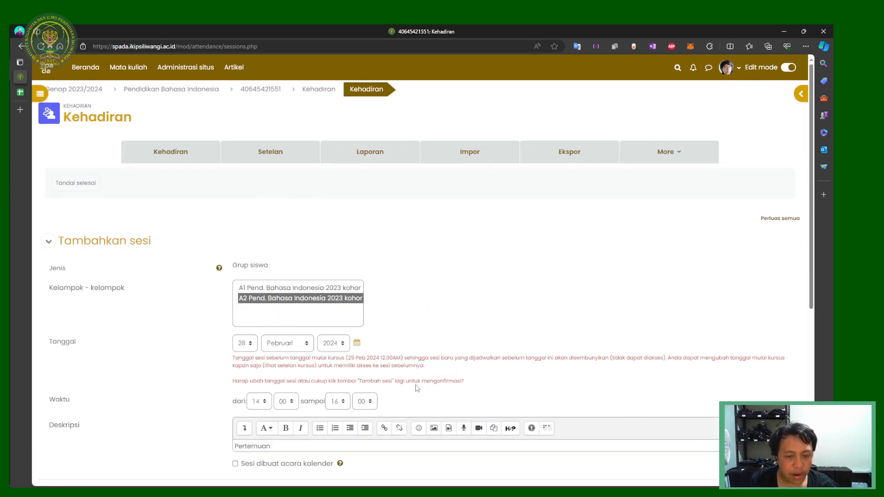
pyautogui.click(357, 365)
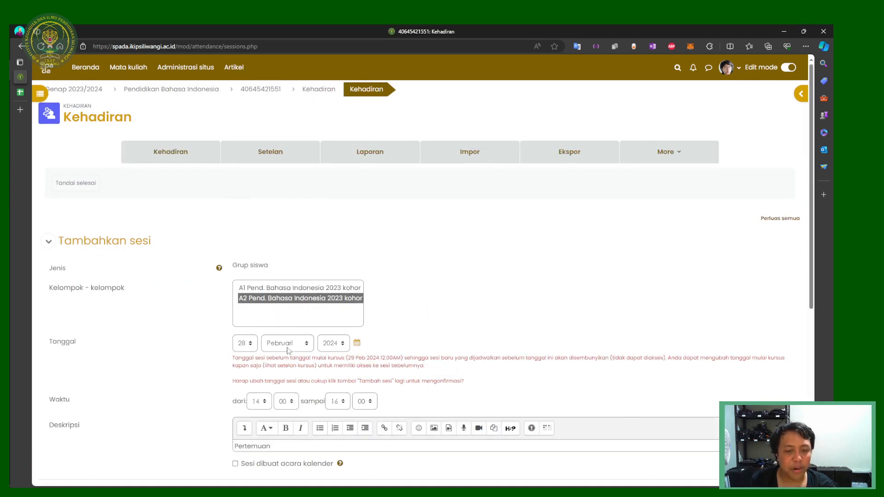
pyautogui.click(245, 343)
pyautogui.click(242, 307)
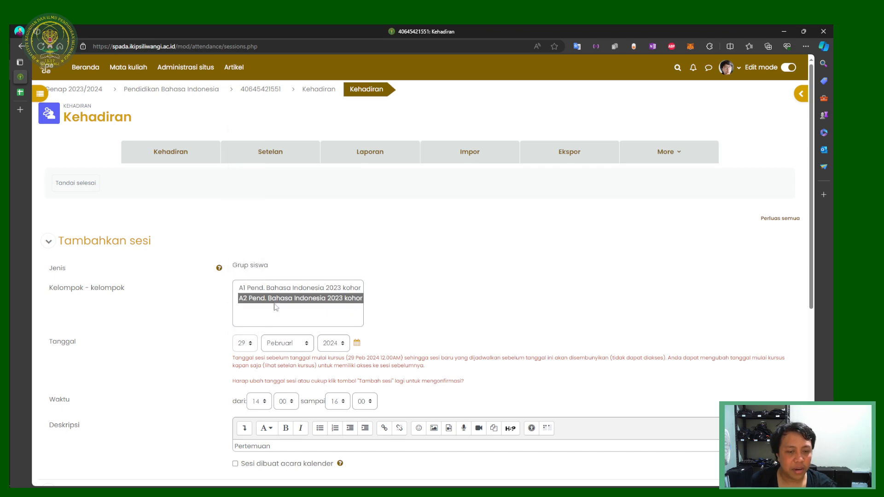
pyautogui.scroll(-3, 195, 258)
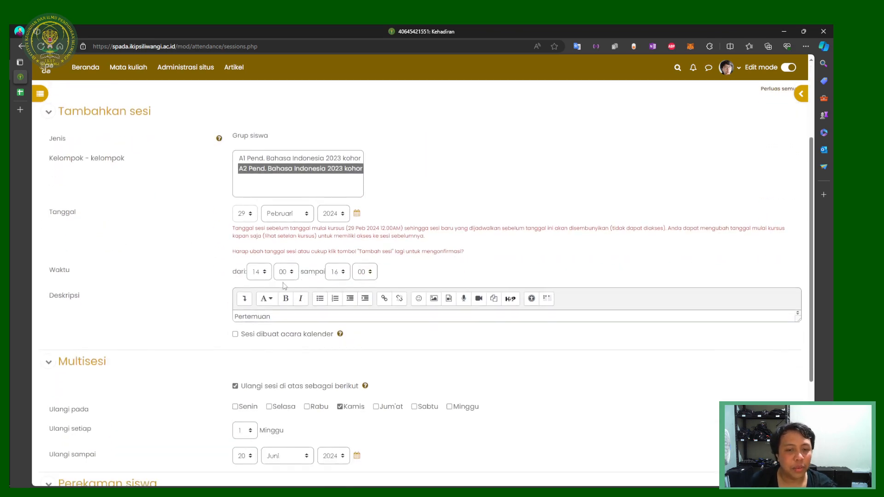
pyautogui.scroll(-3, 300, 294)
pyautogui.click(252, 446)
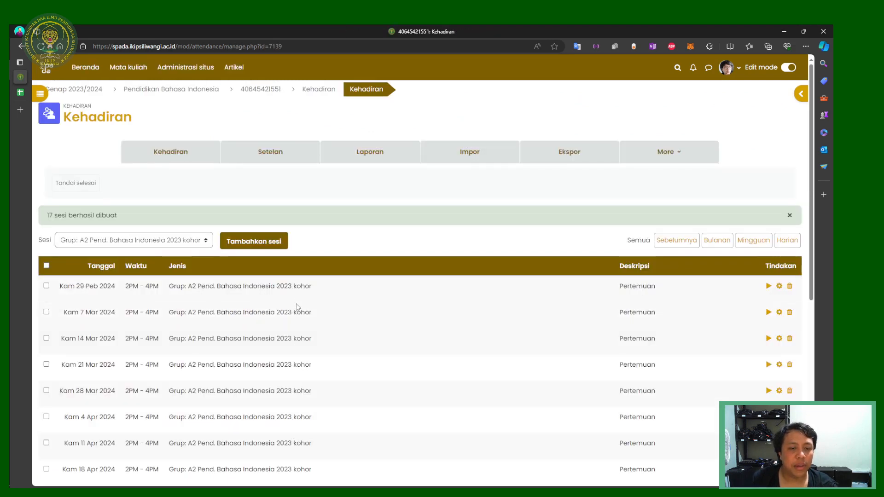
# Step: Go from the Kehadiran sessions list back to the Mata Kuliah Contoh course page
pyautogui.scroll(-2, 601, 219)
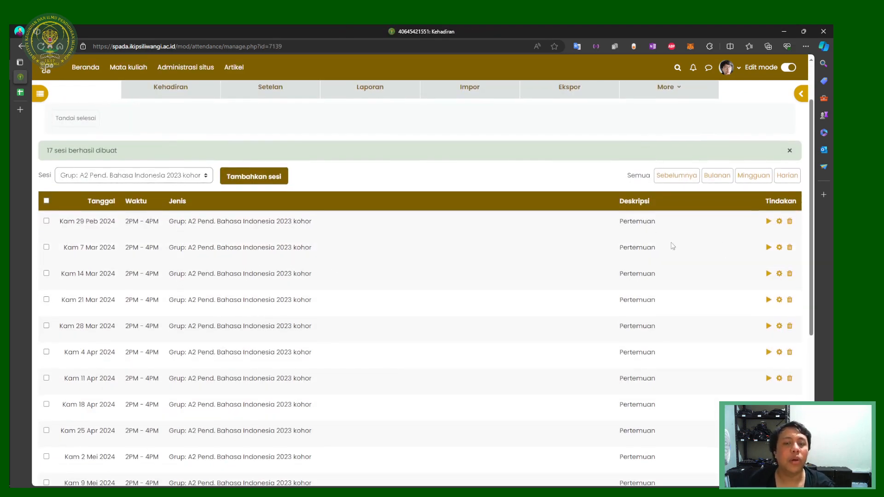
pyautogui.scroll(2, 524, 259)
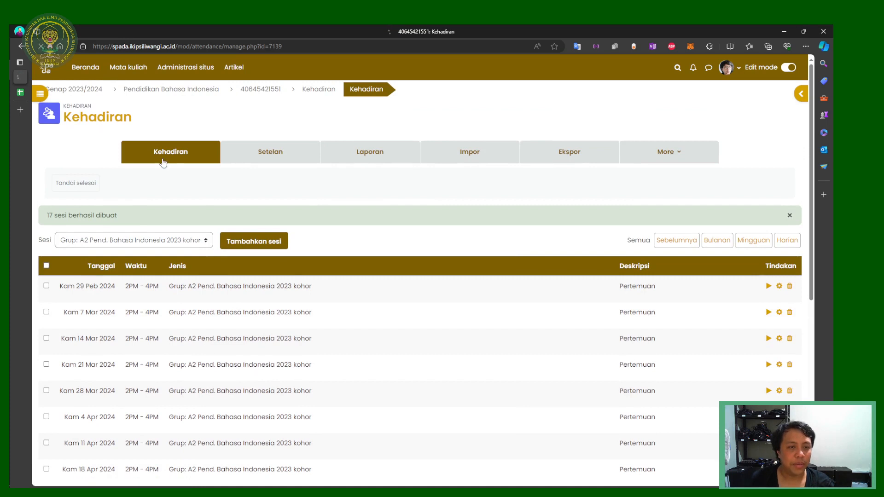
pyautogui.click(179, 160)
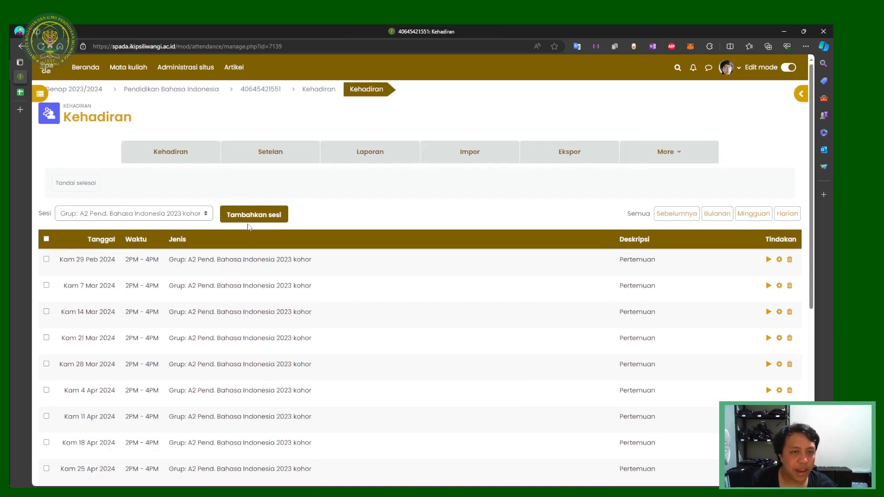
pyautogui.click(258, 95)
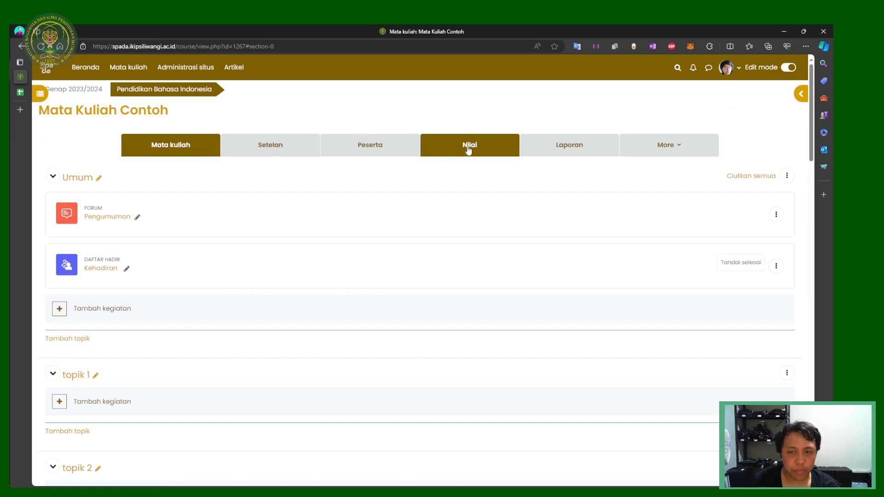
# Step: Open the Nilai grader report filtered to group A1 Pend. Bahasa Indonesia 2023 kohor
pyautogui.click(441, 155)
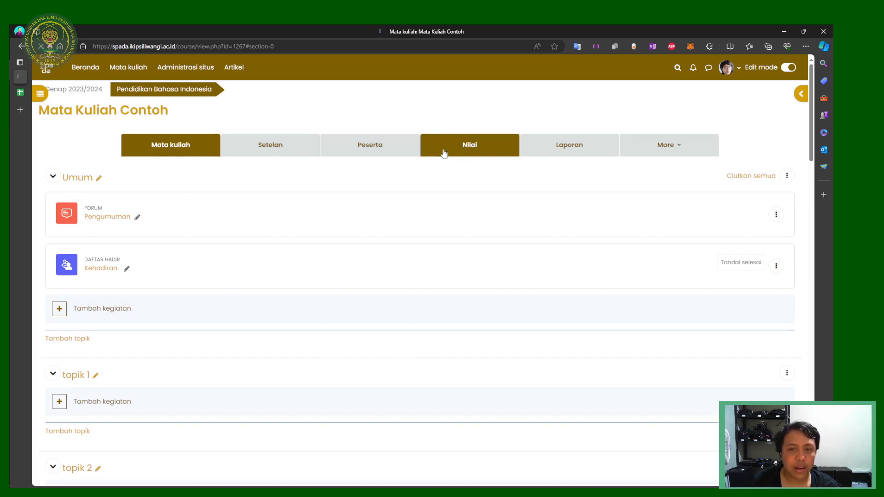
pyautogui.scroll(-3, 211, 205)
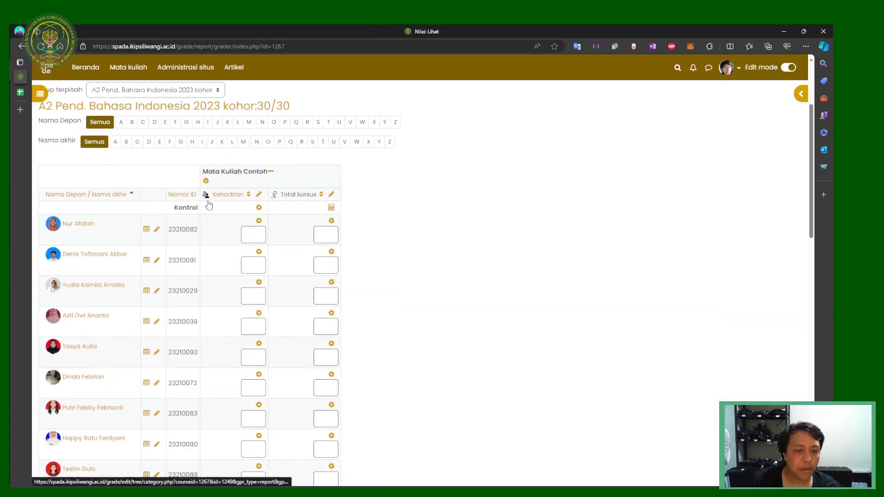
pyautogui.scroll(-15, 220, 228)
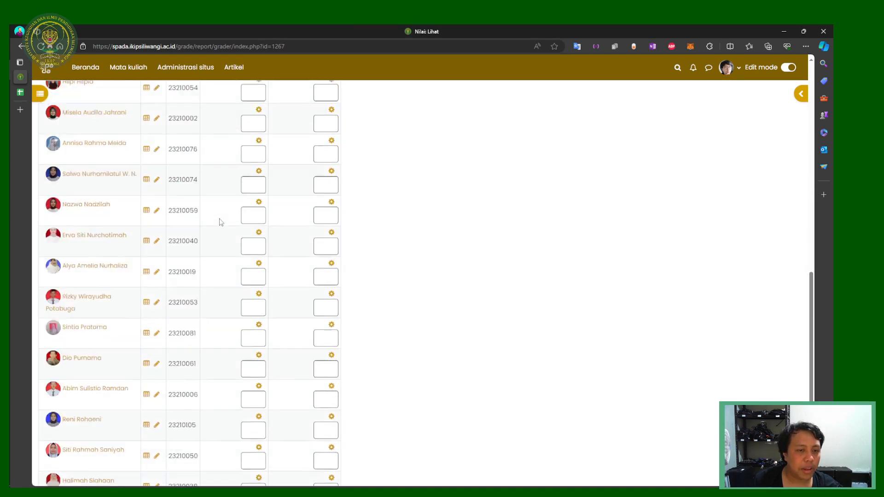
pyautogui.scroll(18, 221, 226)
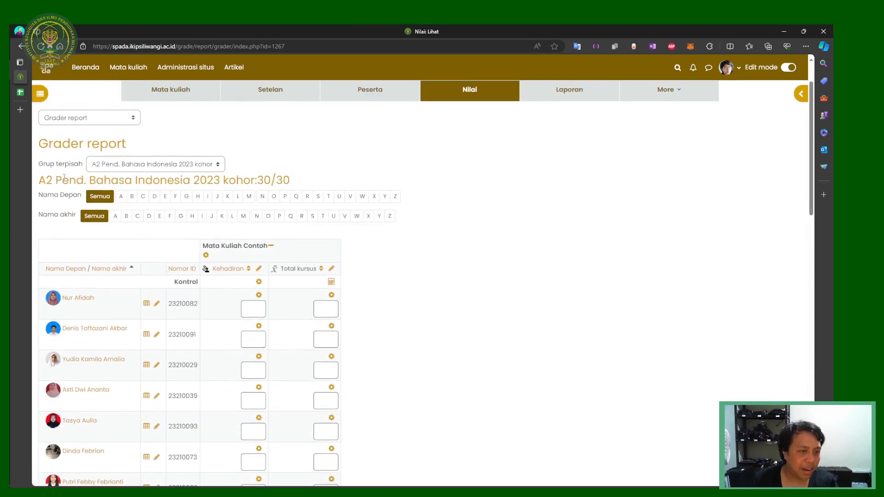
pyautogui.moveTo(45, 181); pyautogui.dragTo(39, 181)
pyautogui.click(139, 164)
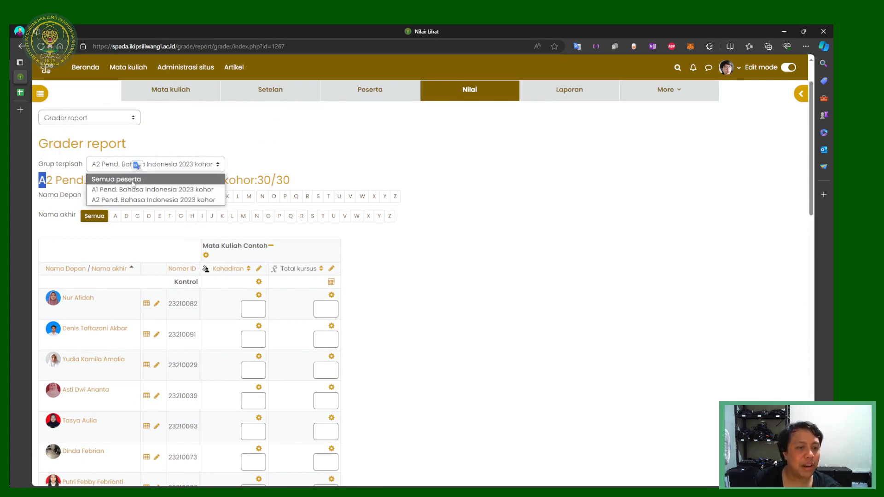
pyautogui.click(129, 191)
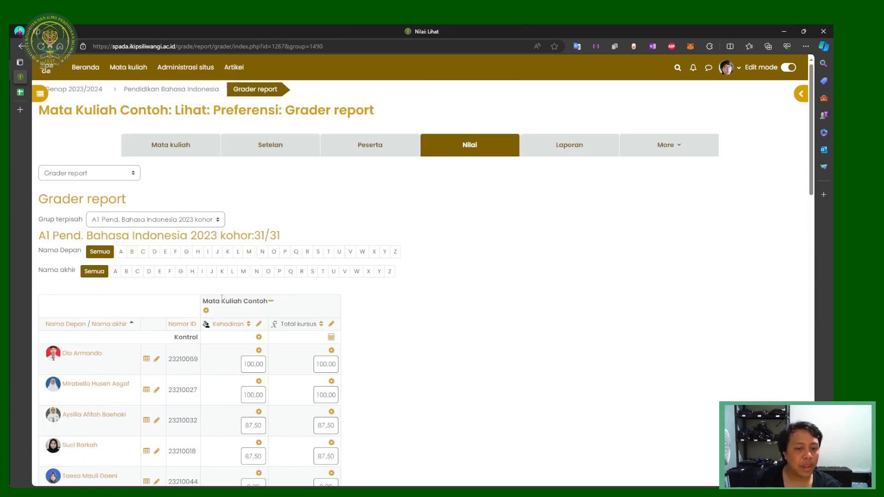
pyautogui.scroll(-3, 230, 276)
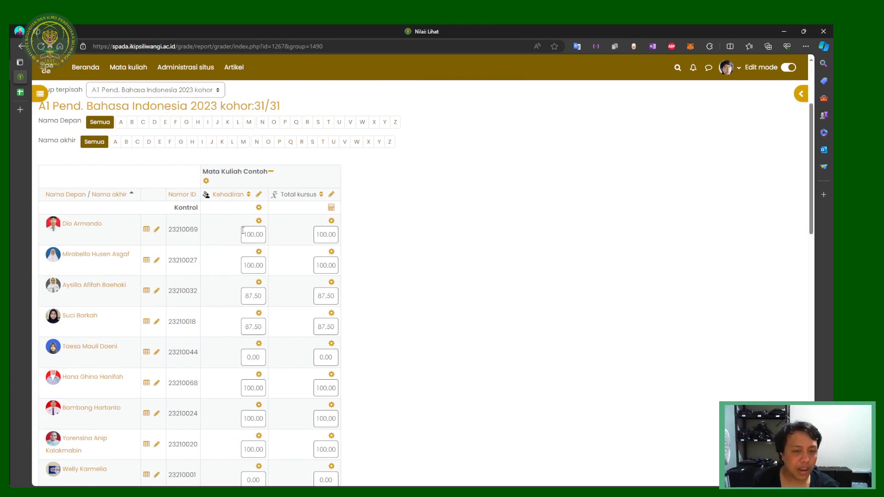
# Step: Highlight the students' Kehadiran grades, such as 100.00, 87.50 and 0.00
pyautogui.moveTo(243, 230); pyautogui.dragTo(291, 236)
pyautogui.moveTo(244, 266); pyautogui.dragTo(306, 266)
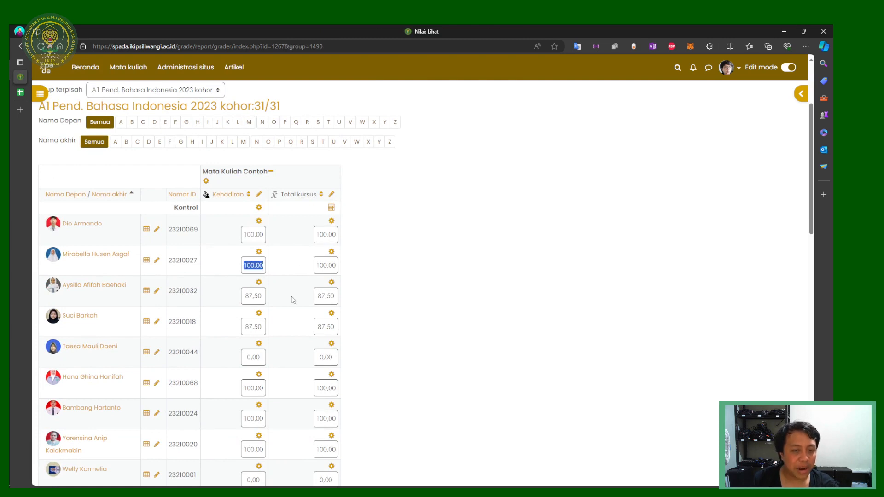
pyautogui.click(282, 298)
pyautogui.moveTo(247, 295); pyautogui.dragTo(272, 300)
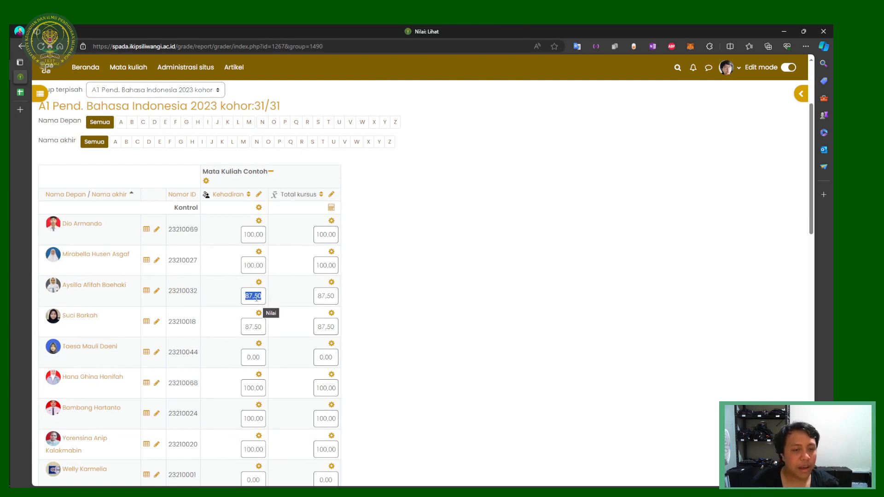
pyautogui.moveTo(246, 327); pyautogui.dragTo(275, 329)
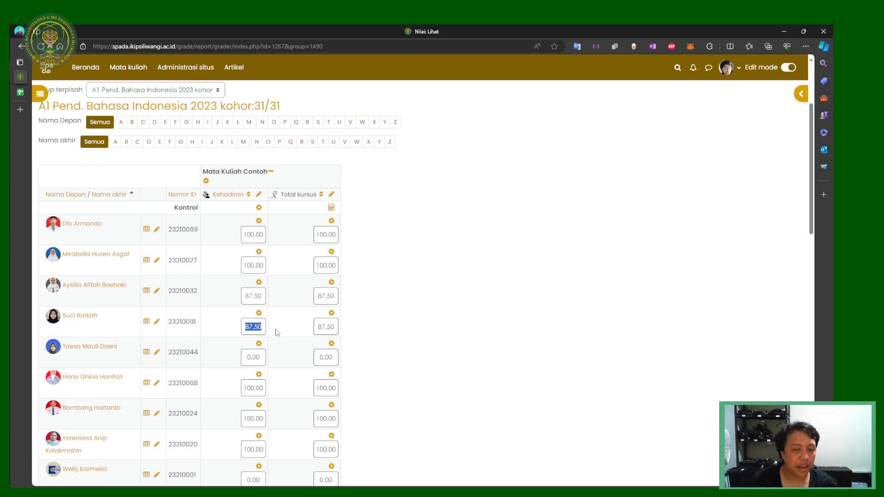
pyautogui.click(277, 344)
pyautogui.moveTo(247, 355); pyautogui.dragTo(286, 359)
pyautogui.click(286, 359)
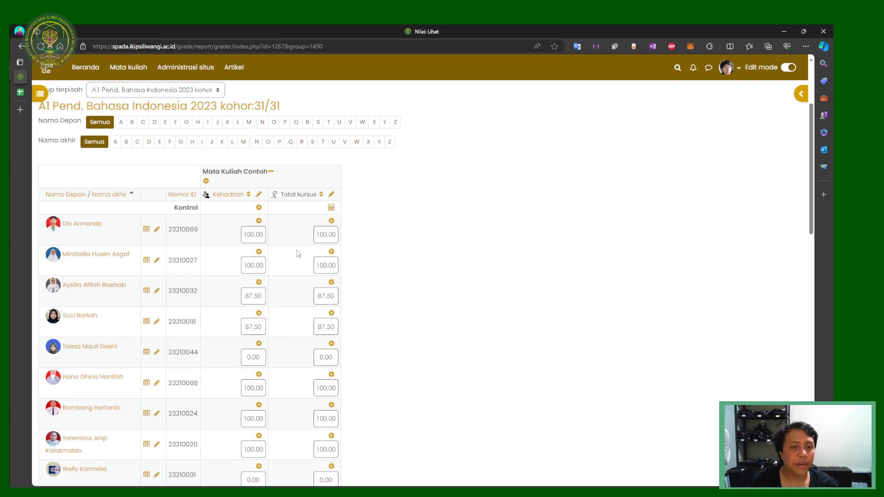
pyautogui.scroll(3, 298, 253)
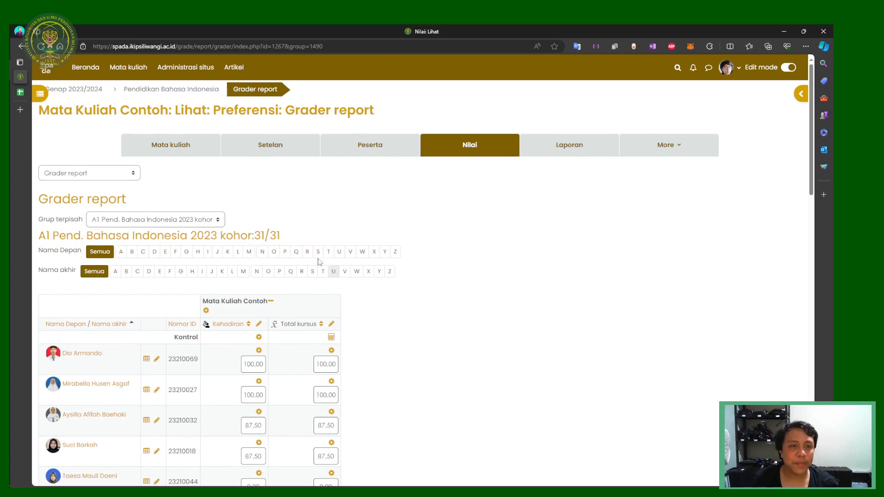
# Step: Return to the course page and collapse the topik 1 and topik 2 sections
pyautogui.click(187, 151)
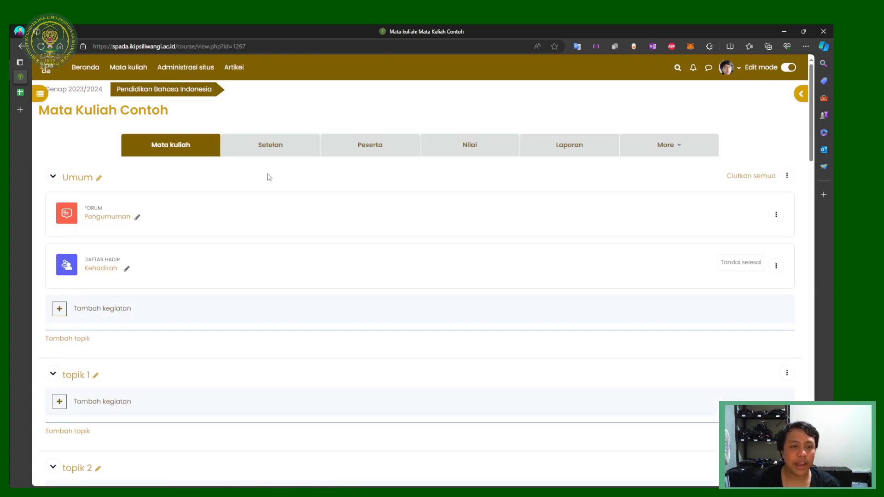
pyautogui.scroll(-5, 146, 339)
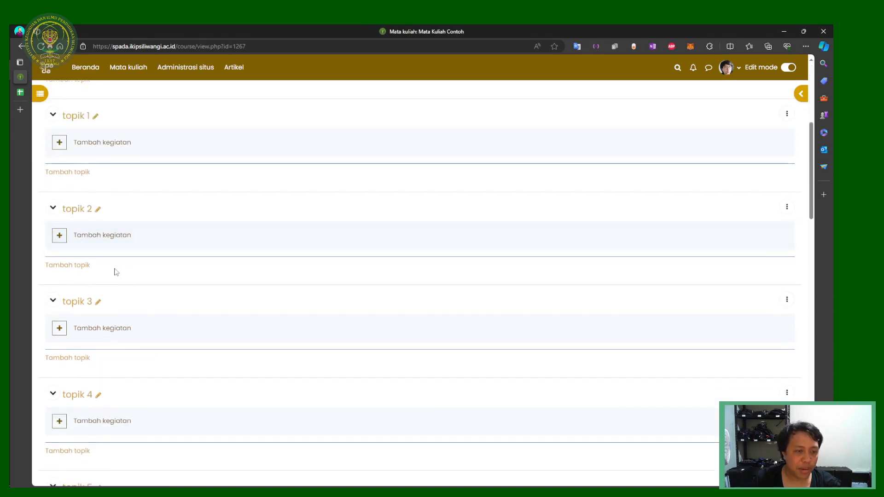
pyautogui.scroll(1, 92, 240)
pyautogui.click(53, 180)
pyautogui.click(53, 208)
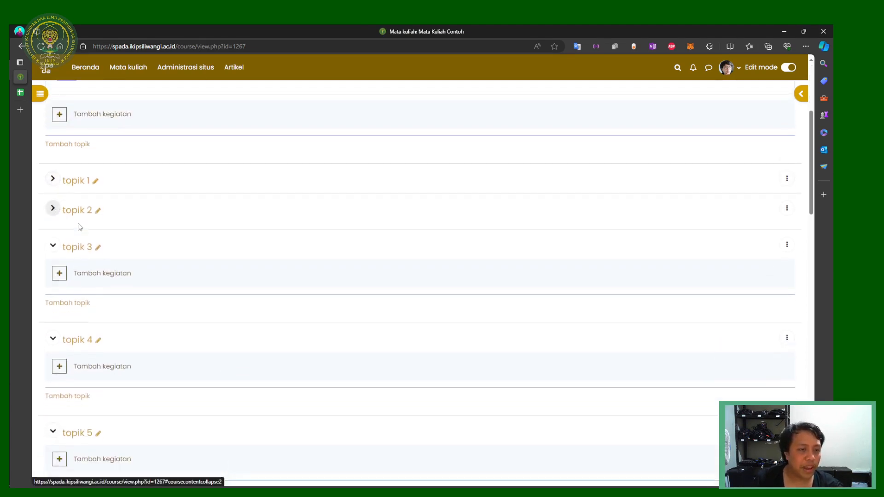
# Step: Re-expand topik 1, leave its title unchanged, and open its activity chooser
pyautogui.scroll(4, 79, 226)
pyautogui.scroll(-3, 57, 285)
pyautogui.click(53, 244)
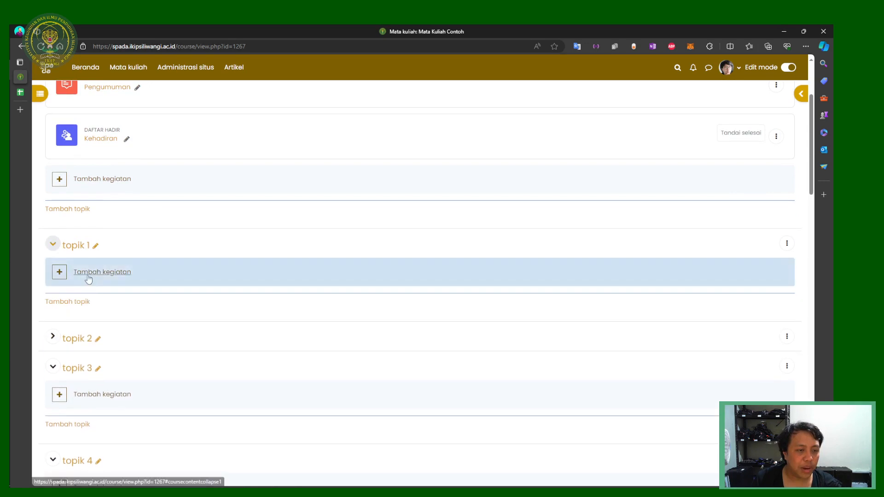
pyautogui.click(95, 247)
pyautogui.click(291, 247)
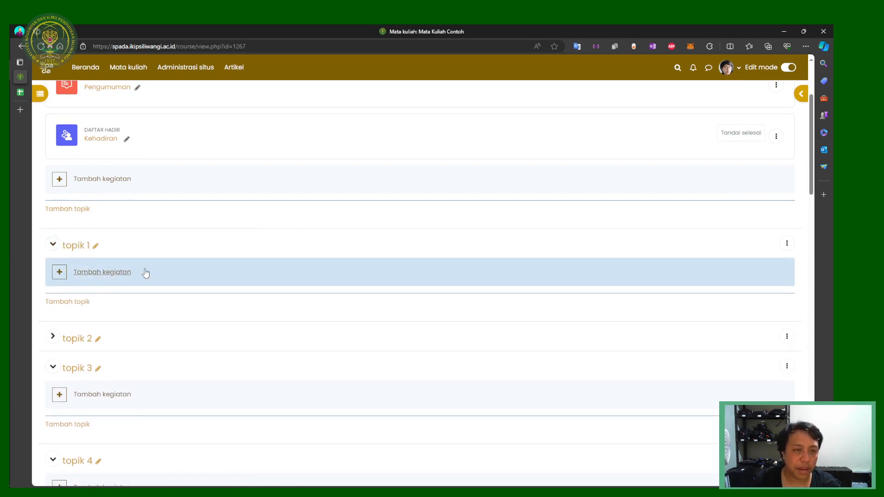
pyautogui.scroll(3, 185, 350)
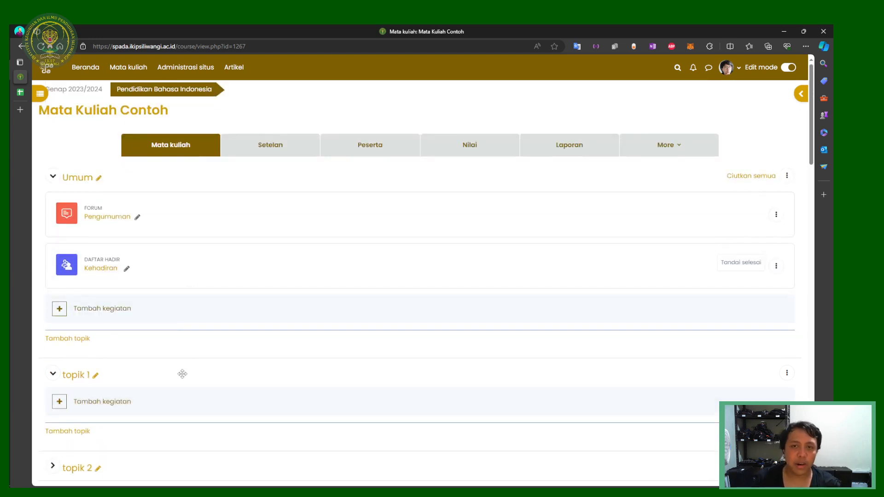
pyautogui.scroll(-3, 182, 373)
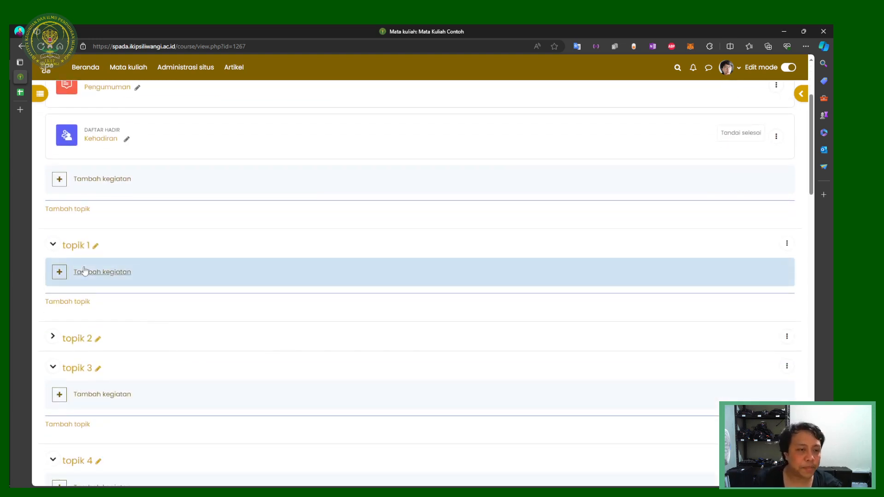
pyautogui.click(84, 271)
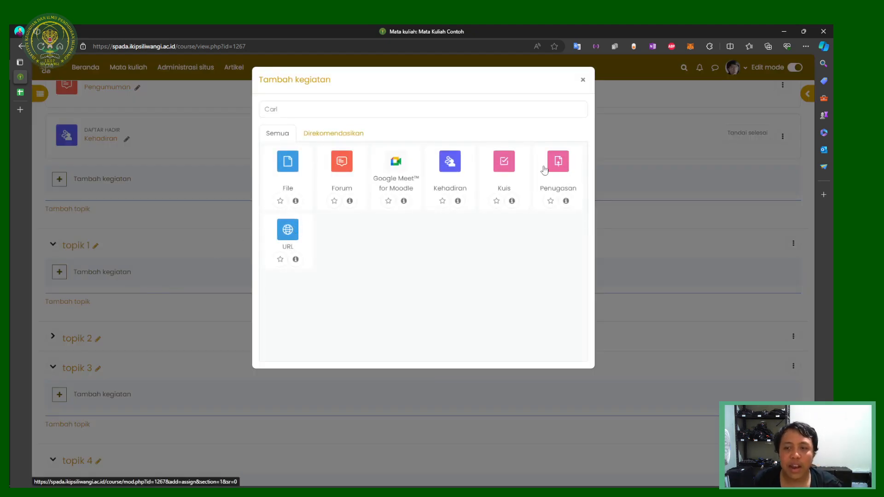
# Step: Add a Penugasan assignment named 'Membuat Es' to topik 1 and save and display it
pyautogui.click(542, 170)
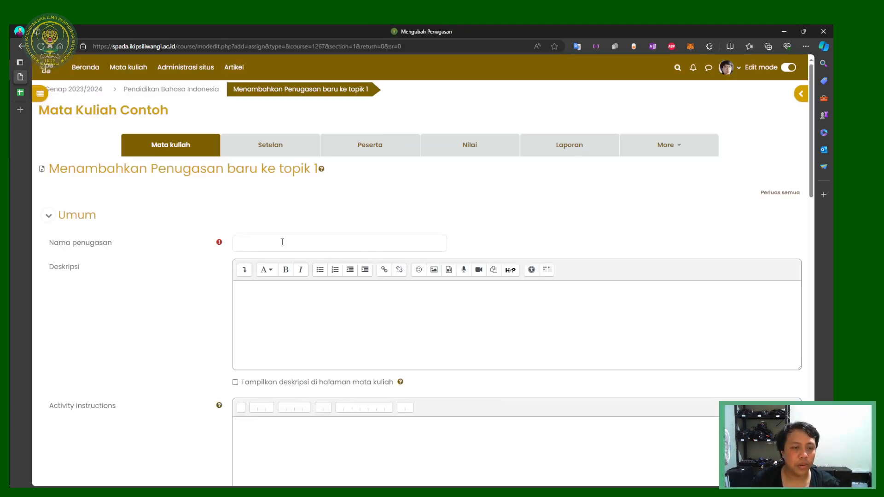
pyautogui.click(284, 241)
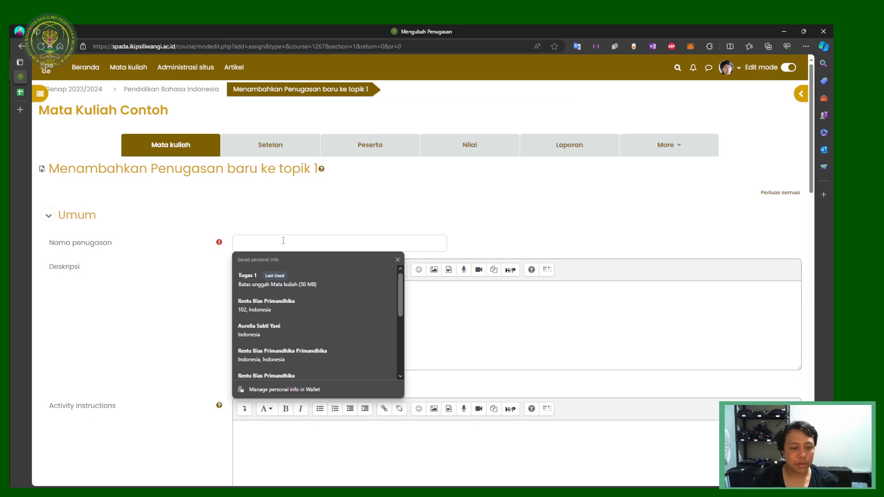
pyautogui.write('Membuat Esai')
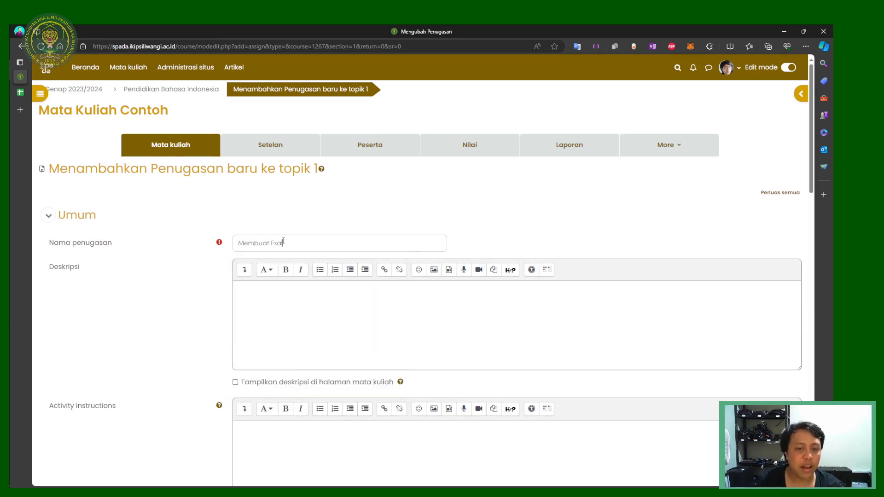
pyautogui.scroll(-15, 276, 267)
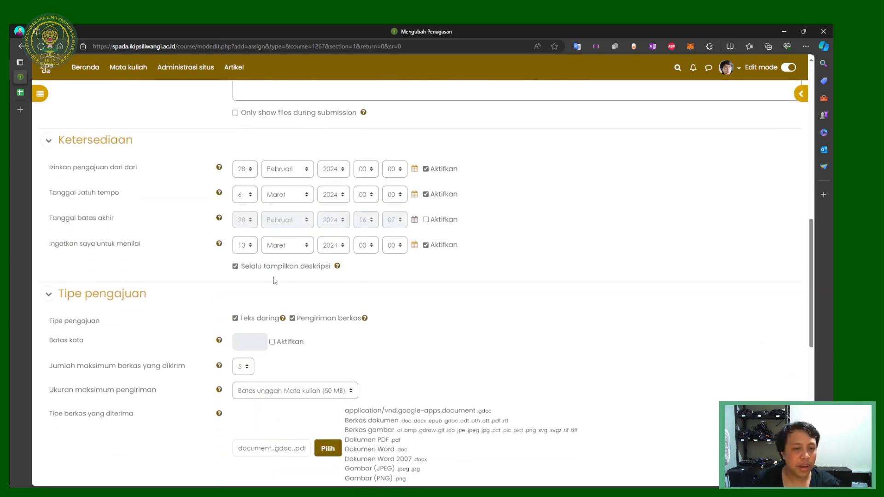
pyautogui.scroll(-10, 431, 288)
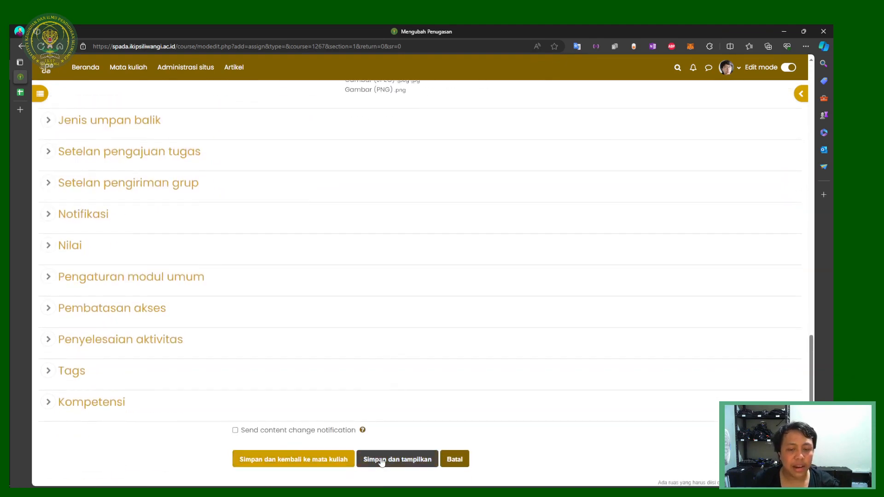
pyautogui.click(381, 461)
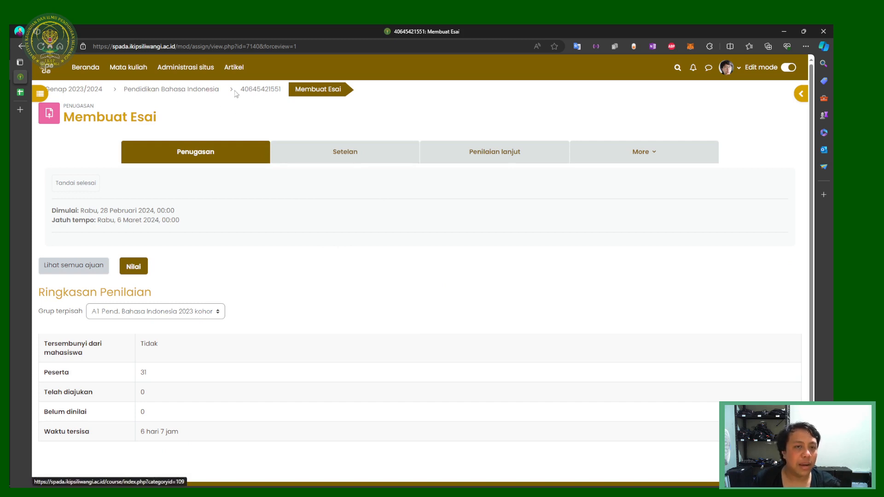
# Step: Return to the course grades, then go to the student-id spreadsheet and select cell A4
pyautogui.click(257, 90)
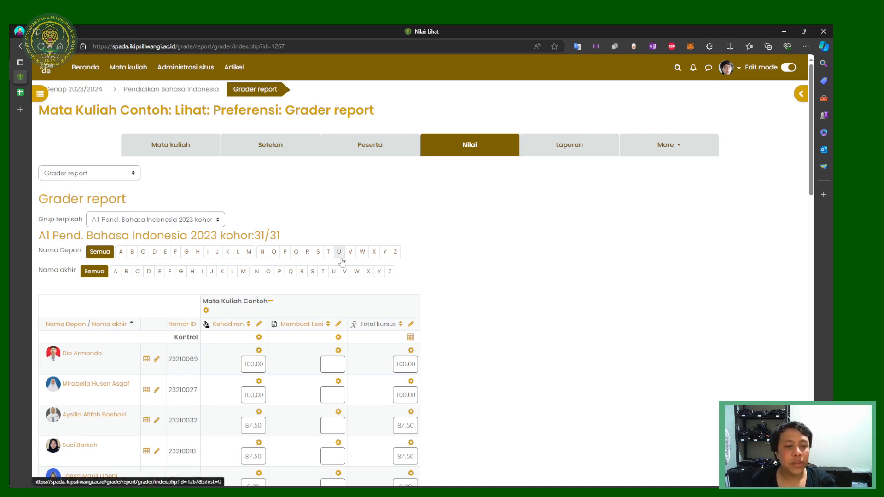
pyautogui.scroll(-2, 340, 252)
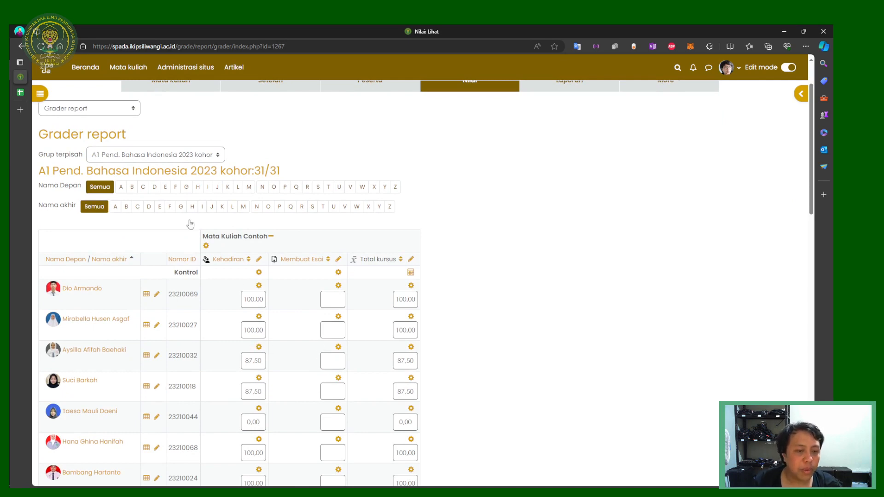
pyautogui.click(20, 92)
pyautogui.click(73, 158)
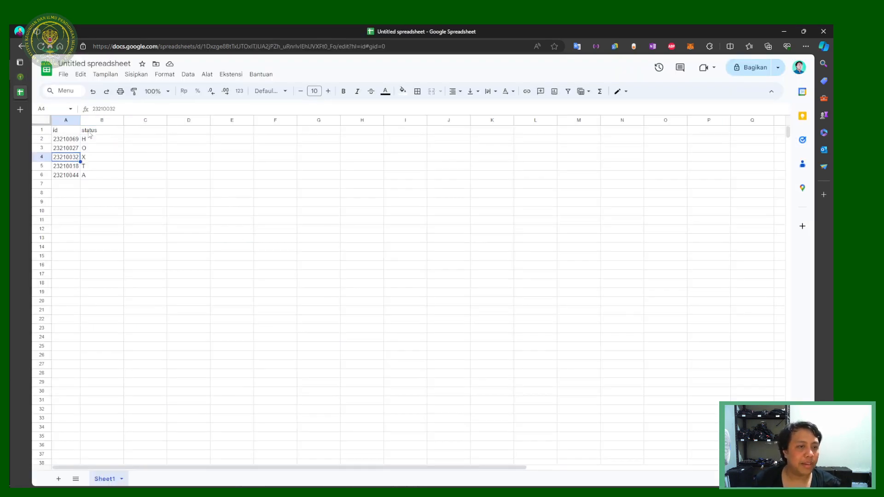
# Step: Rename the B1 header to 'nilai' and zoom the sheet to 150%
pyautogui.click(89, 131)
pyautogui.write('nilai')
pyautogui.press('Return')
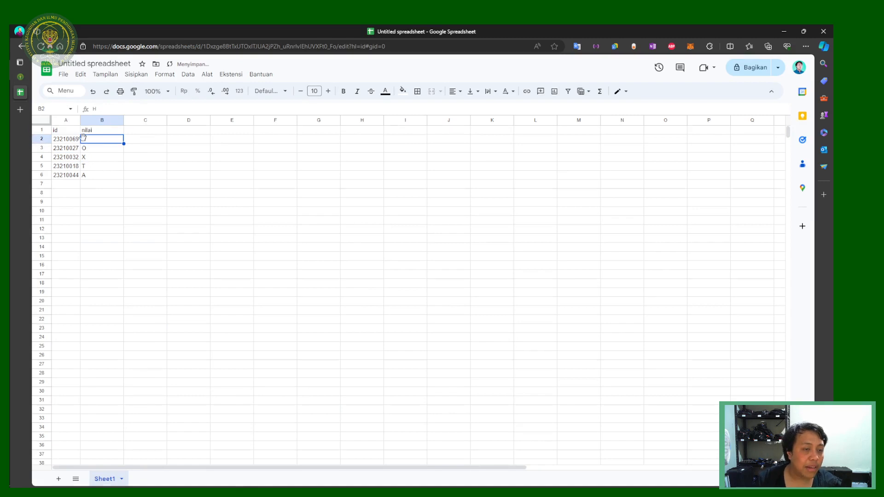
pyautogui.click(156, 91)
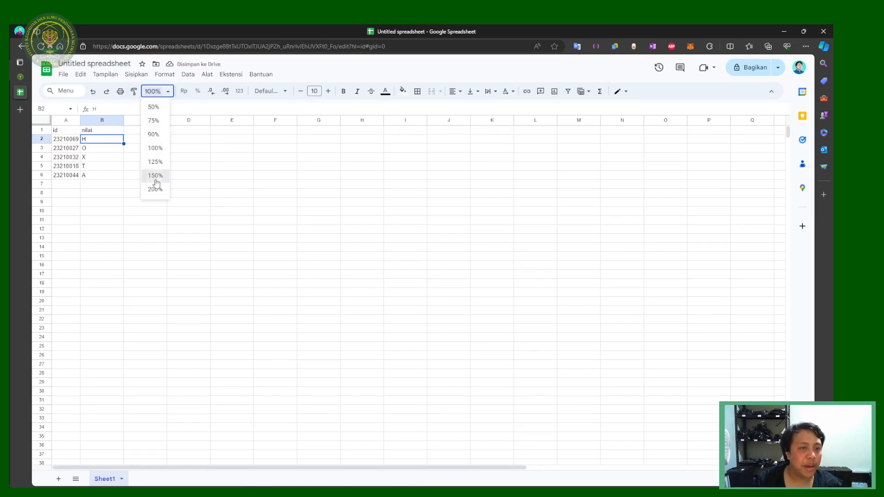
pyautogui.click(153, 178)
pyautogui.click(159, 236)
# Step: Enter grades 78, 56, 89, 99 and 85 into B2:B6
pyautogui.click(148, 156)
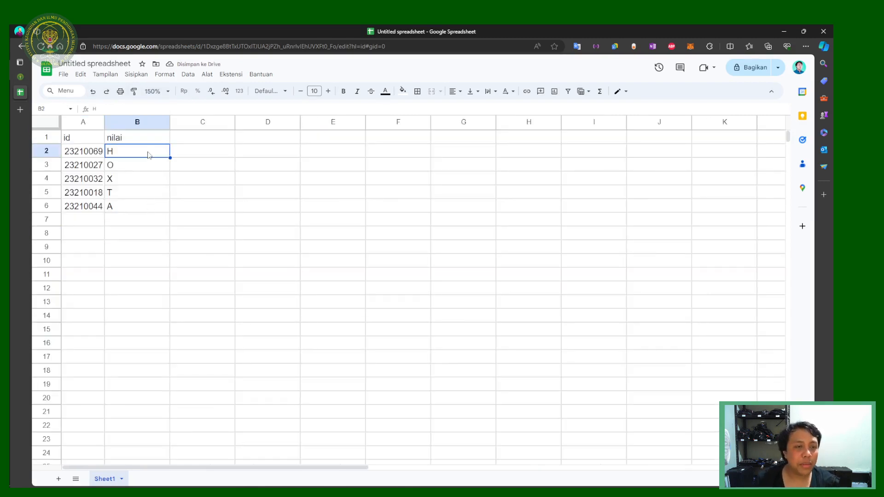
pyautogui.write('78')
pyautogui.press('Return')
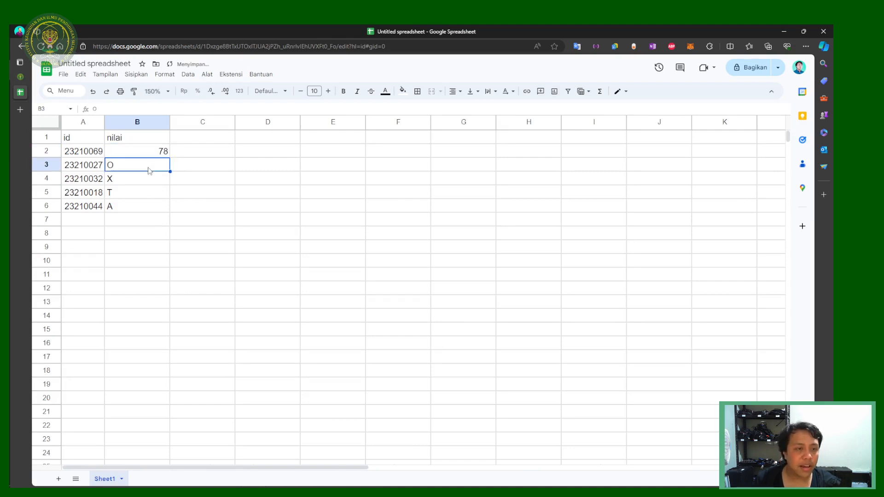
pyautogui.write('56')
pyautogui.press('Return')
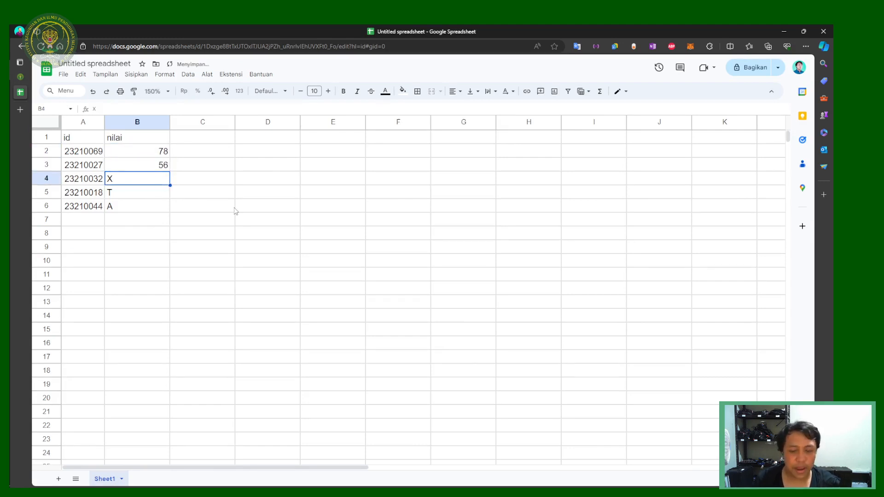
pyautogui.write('89')
pyautogui.press('Return')
pyautogui.write('99')
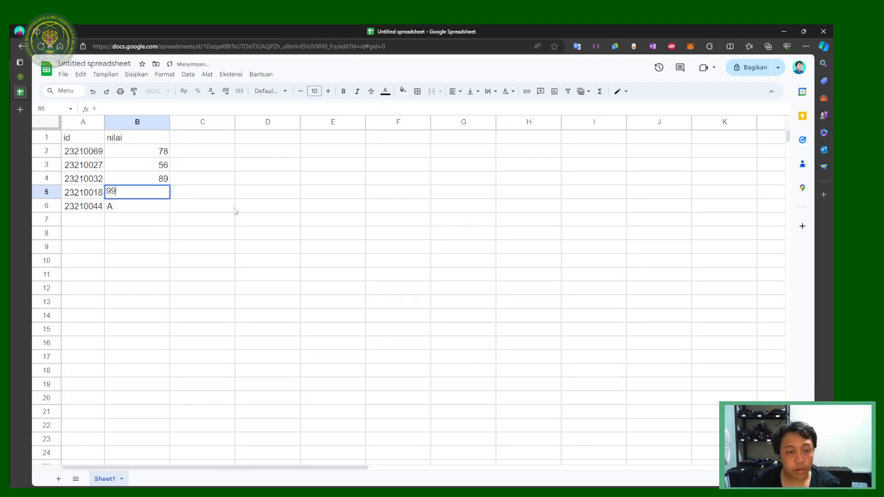
pyautogui.press('Return')
pyautogui.write('85')
pyautogui.press('Return')
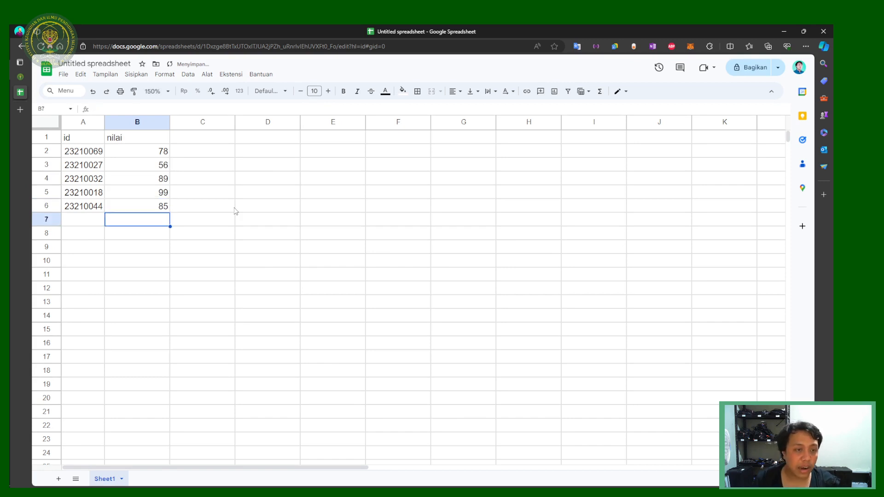
# Step: Rename the A1 header to 'nim'
pyautogui.click(95, 154)
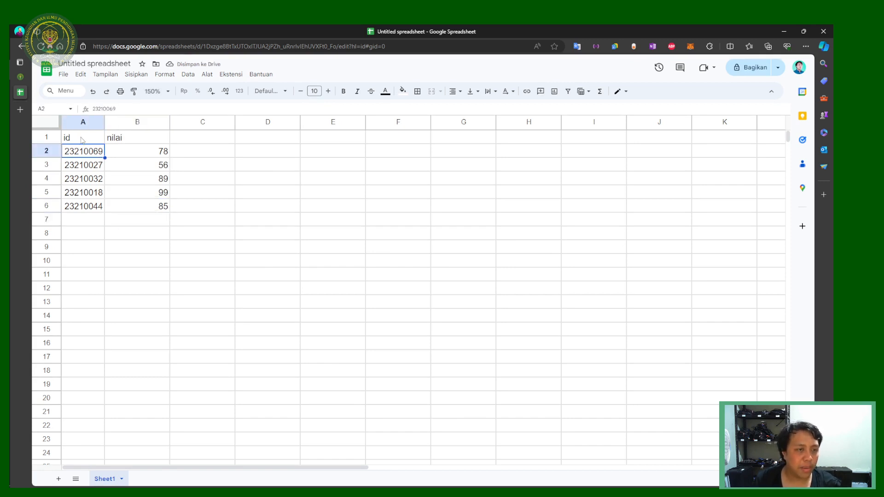
pyautogui.click(102, 137)
pyautogui.write('nim')
pyautogui.press('Return')
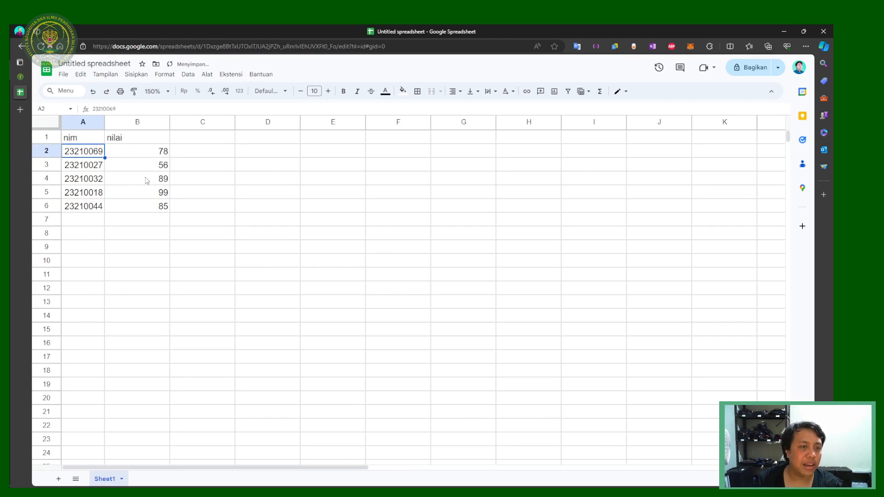
# Step: Copy the nim/nilai table A1:B6 and go back to the Moodle grader report
pyautogui.keyDown('shift'); pyautogui.click(154, 208); pyautogui.keyUp('shift')
pyautogui.click(147, 180)
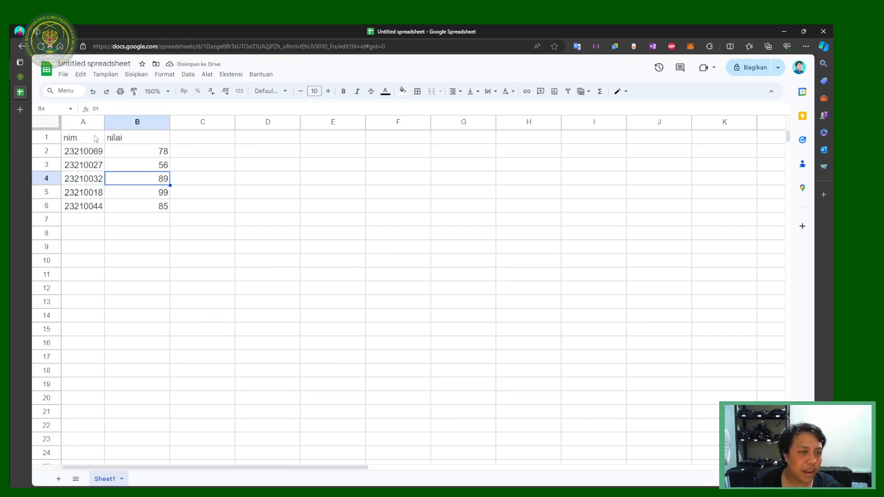
pyautogui.hotkey('ctrl', 'Home')
pyautogui.click(158, 208)
pyautogui.keyDown('shift'); pyautogui.click(82, 134); pyautogui.keyUp('shift')
pyautogui.hotkey('ctrl', 'c')
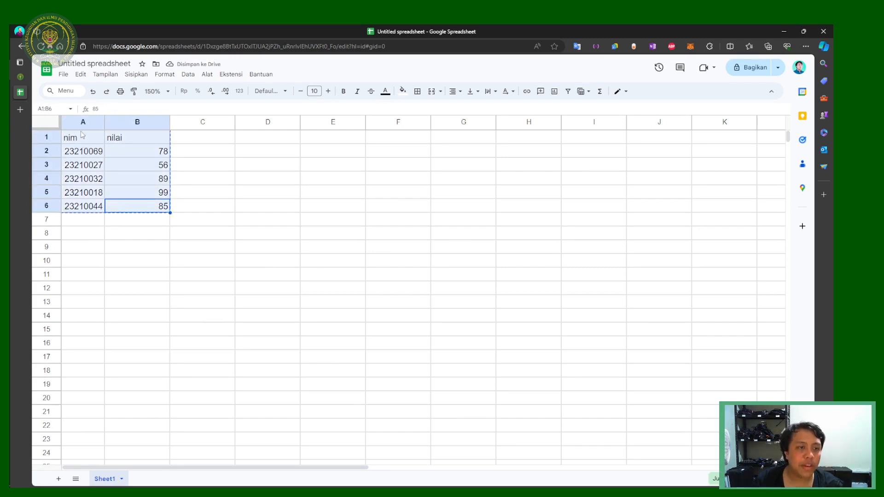
pyautogui.click(20, 77)
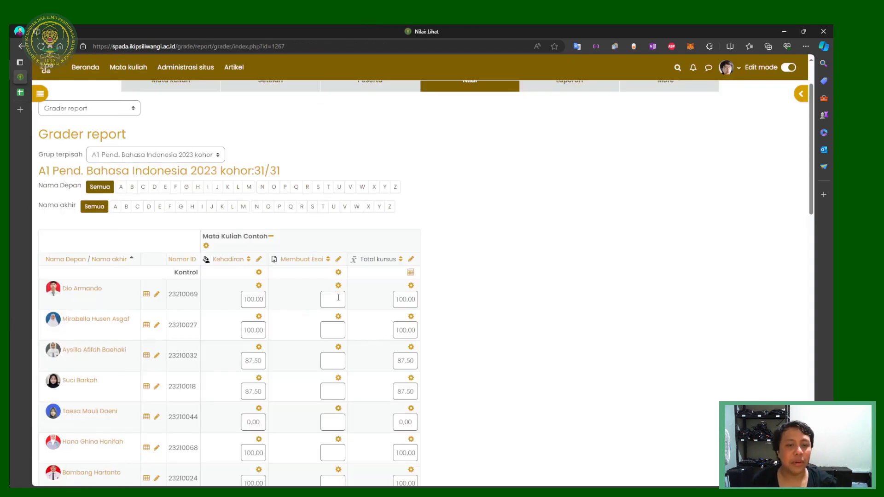
# Step: Delete the stray 78 from the first Membuat Esai grade field
pyautogui.scroll(-2, 338, 297)
pyautogui.scroll(2, 321, 251)
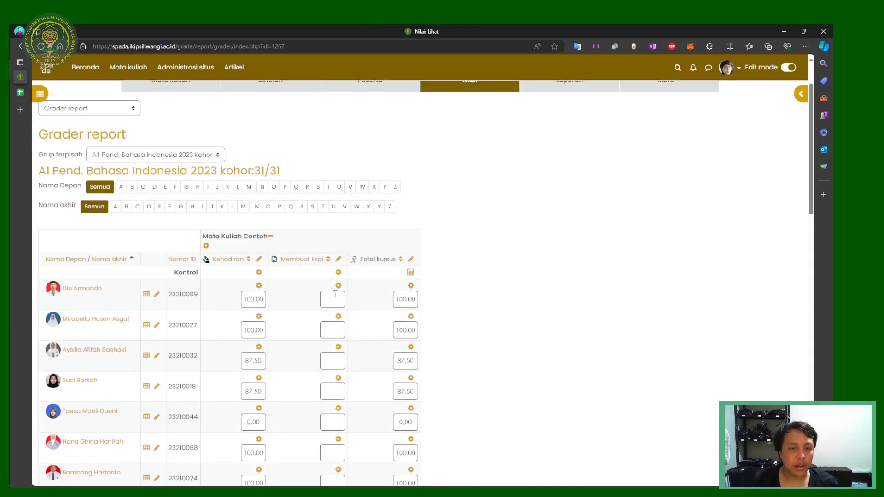
pyautogui.click(20, 92)
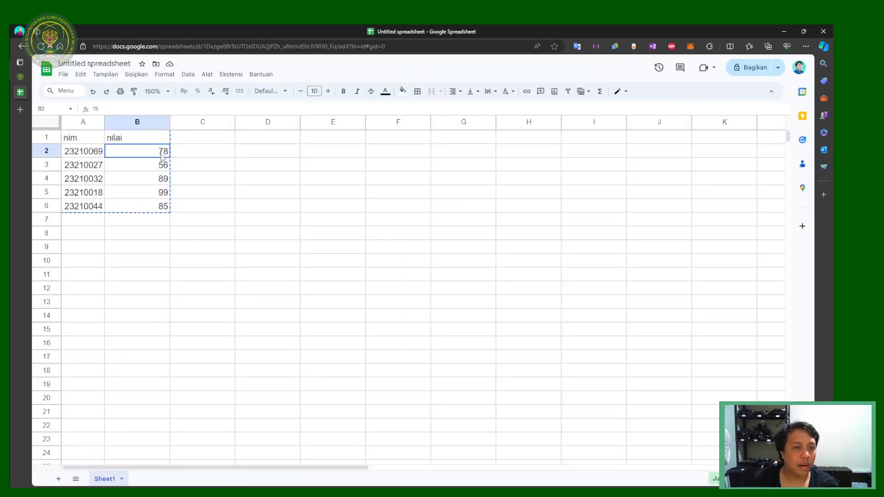
pyautogui.click(20, 76)
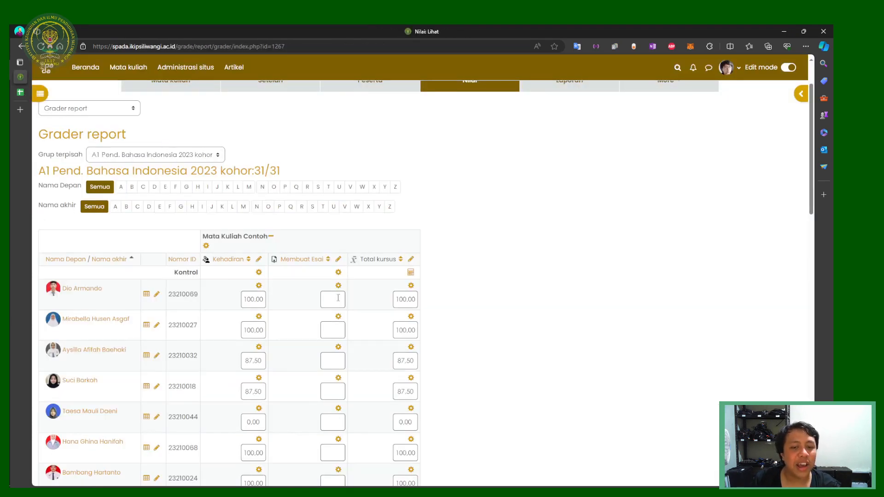
pyautogui.press('BackSpace')
pyautogui.press('BackSpace')
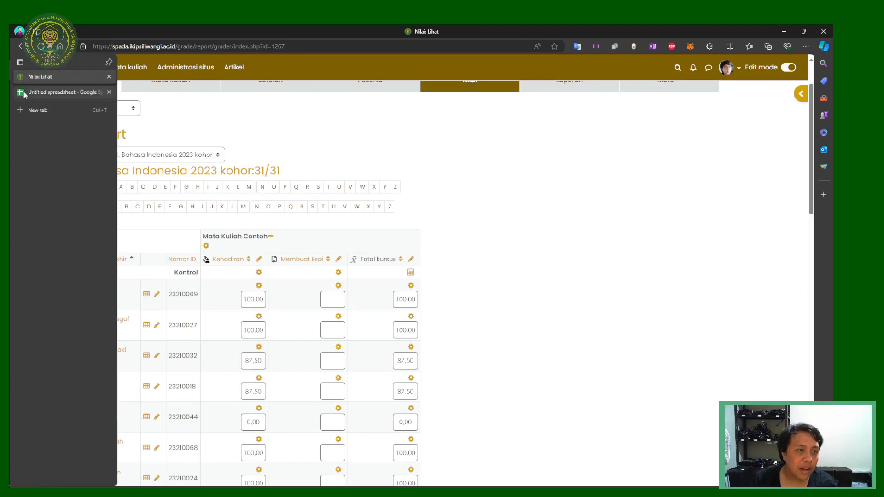
# Step: Reselect the nim/nilai table in Sheets, then go to Moodle's gradebook Impor page
pyautogui.click(27, 92)
pyautogui.click(203, 192)
pyautogui.moveTo(156, 205); pyautogui.dragTo(138, 191)
pyautogui.keyDown('shift'); pyautogui.click(85, 143); pyautogui.keyUp('shift')
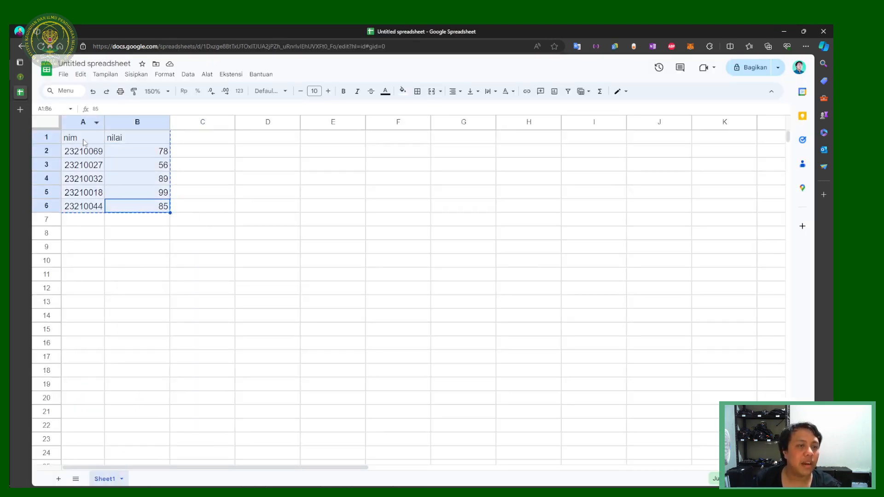
pyautogui.click(24, 73)
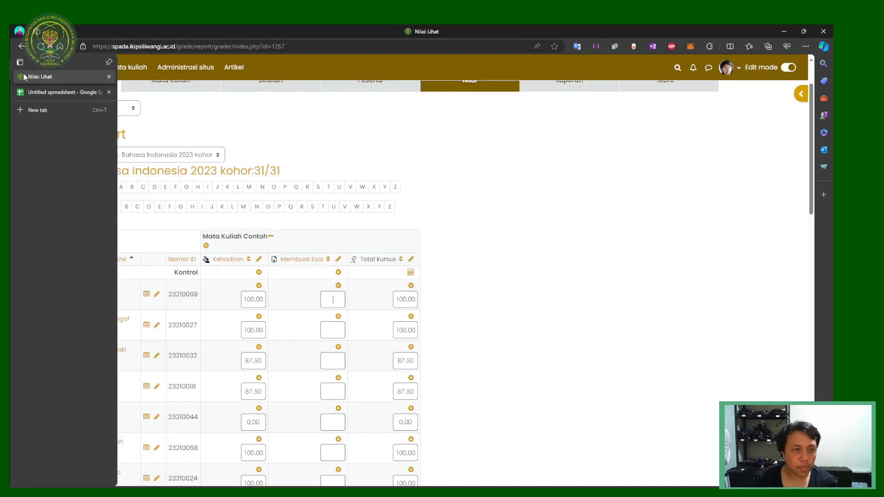
pyautogui.scroll(1, 123, 184)
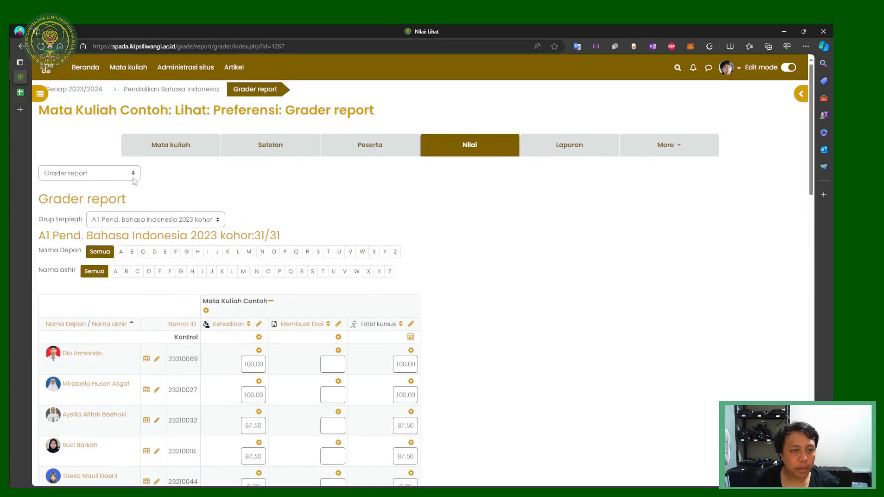
pyautogui.click(132, 175)
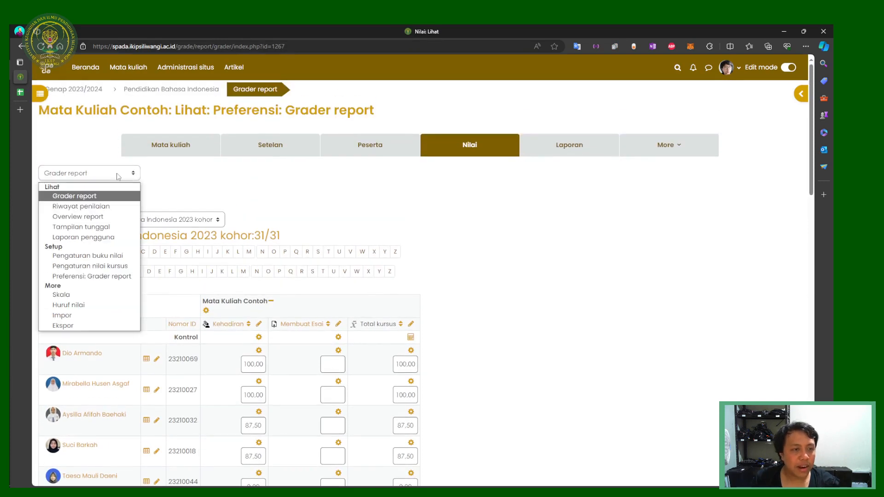
pyautogui.click(85, 317)
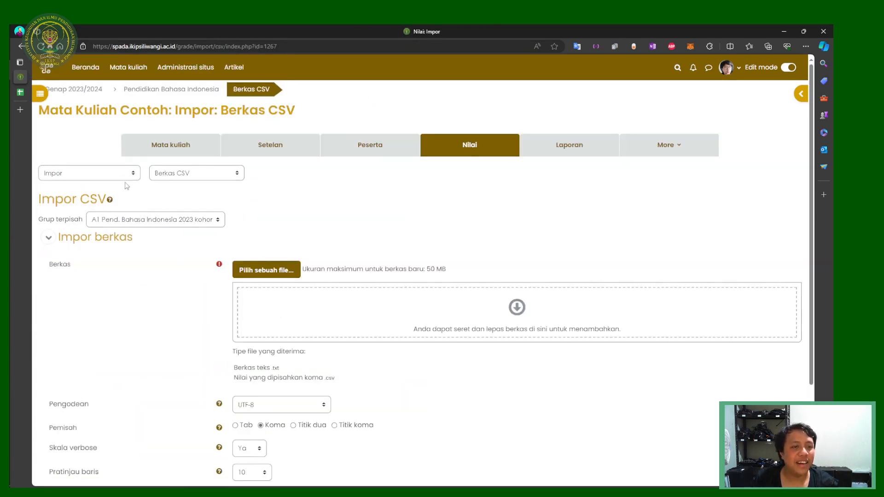
# Step: Import via Tempel dari spreadsheet for group A1, paste the nim/nilai table, and upload it
pyautogui.click(174, 178)
pyautogui.click(180, 199)
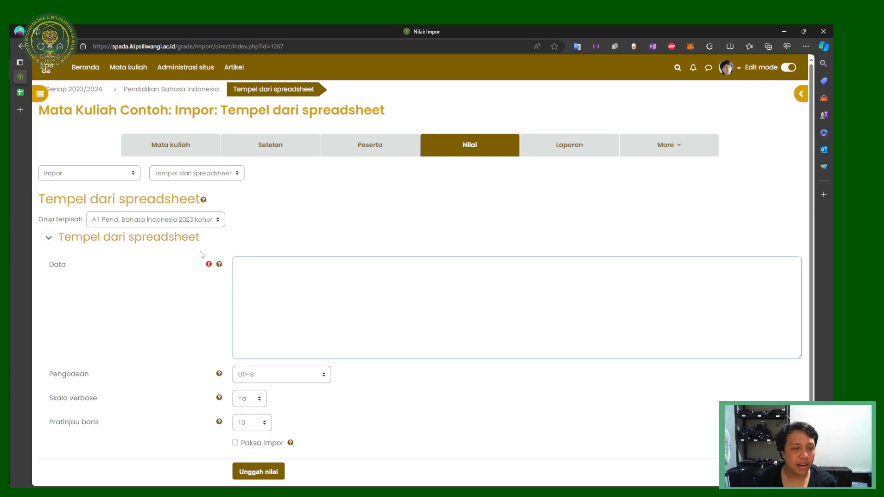
pyautogui.click(151, 221)
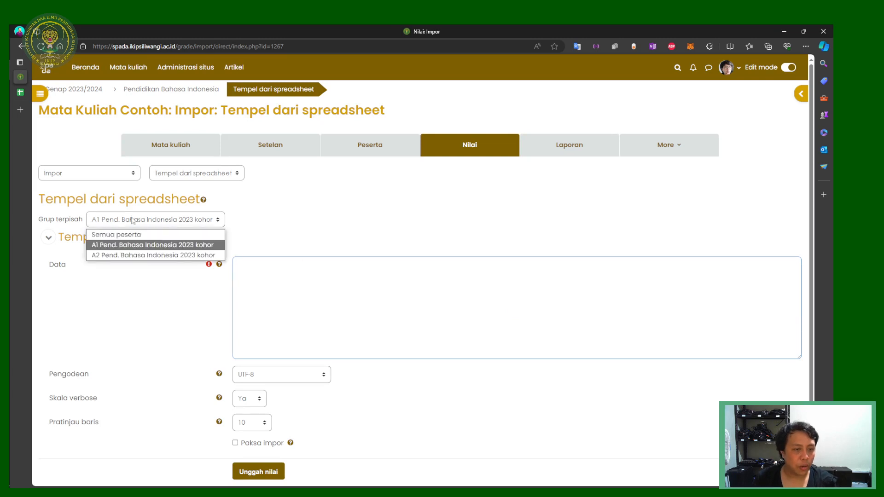
pyautogui.click(119, 245)
pyautogui.hotkey('ctrl', 'v')
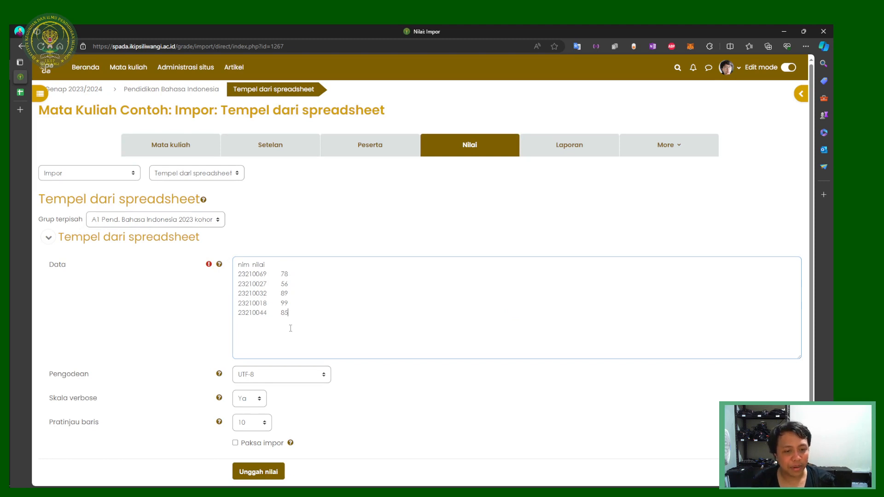
pyautogui.click(261, 471)
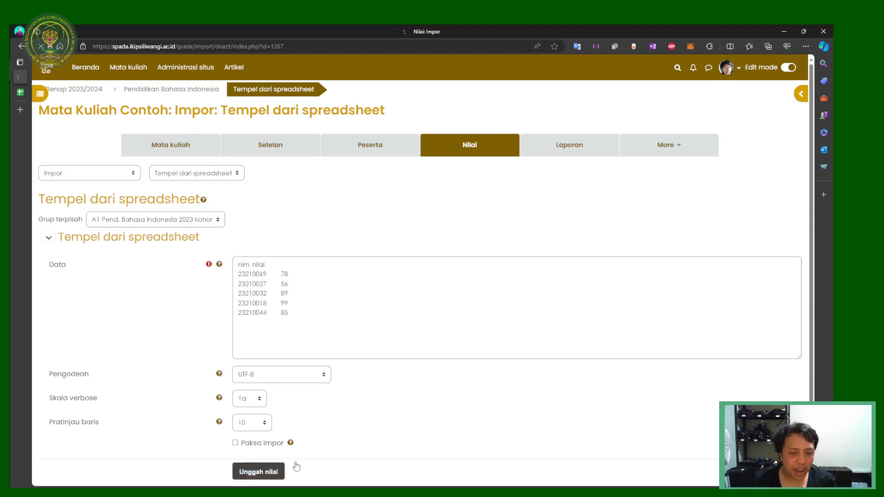
pyautogui.click(20, 92)
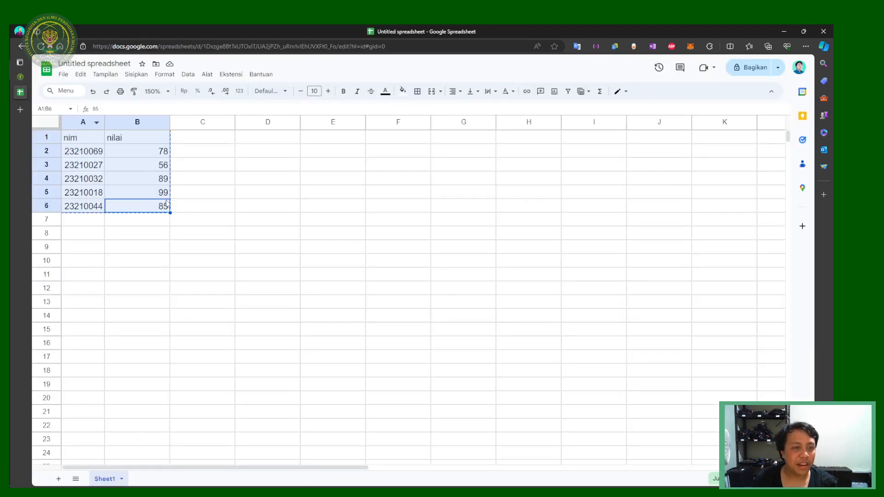
pyautogui.click(20, 77)
# Step: Map nim to students' Nomor ID and nilai to the Penugasan: Membuat Esai assignment
pyautogui.scroll(-3, 369, 353)
pyautogui.scroll(-1, 369, 353)
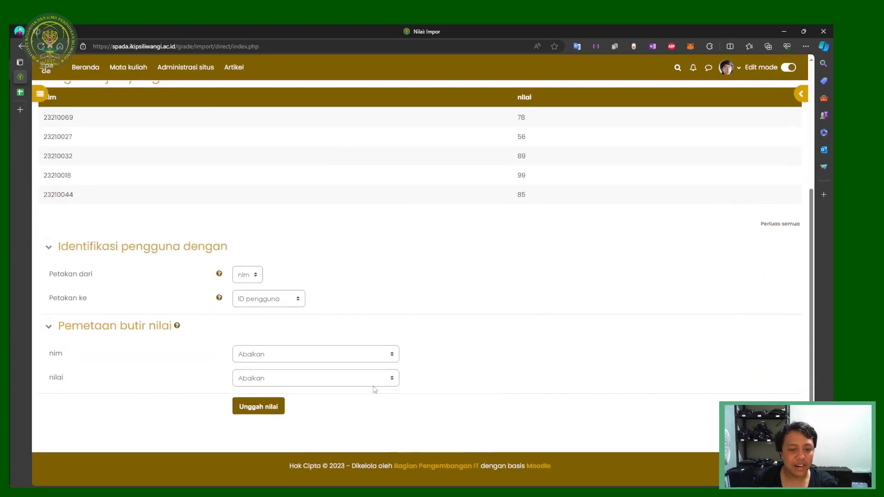
pyautogui.click(253, 299)
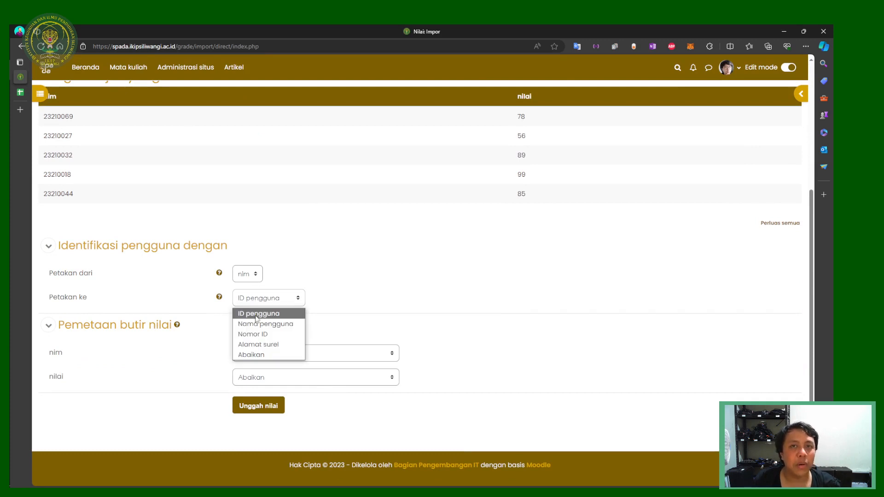
pyautogui.click(278, 334)
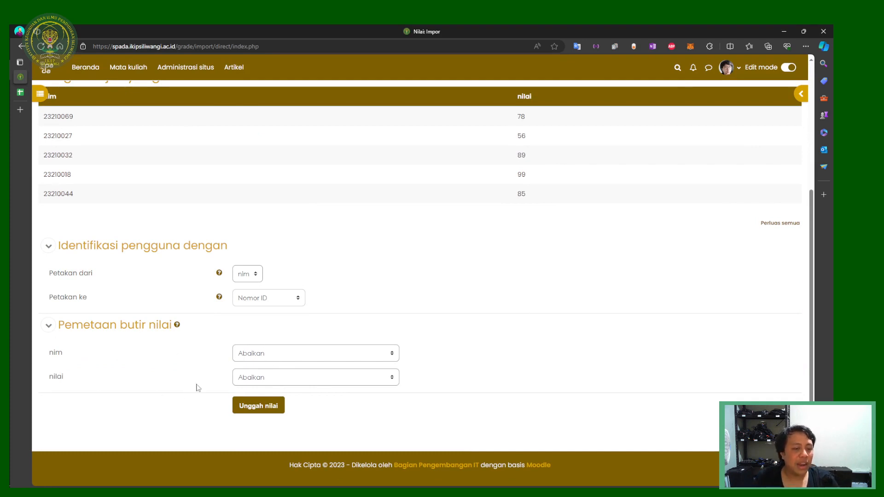
pyautogui.click(237, 378)
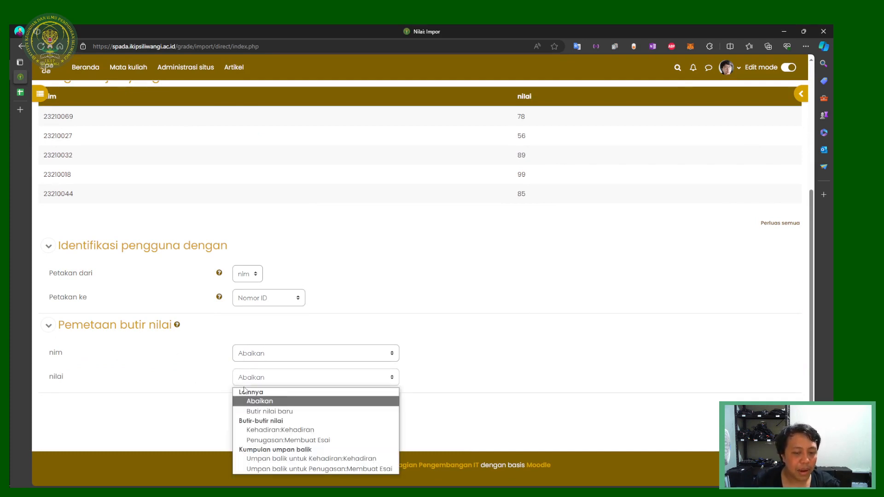
pyautogui.click(298, 441)
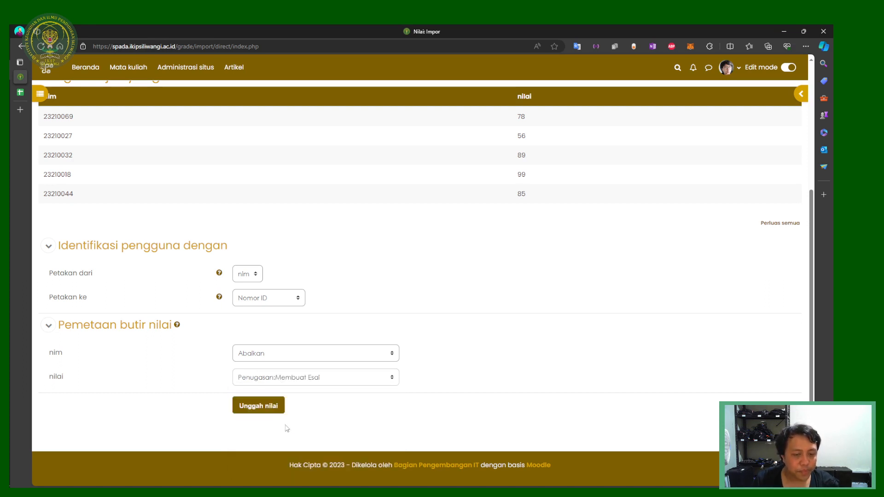
# Step: Upload the grades, continue to the Grader report, then return to the spreadsheet
pyautogui.click(258, 405)
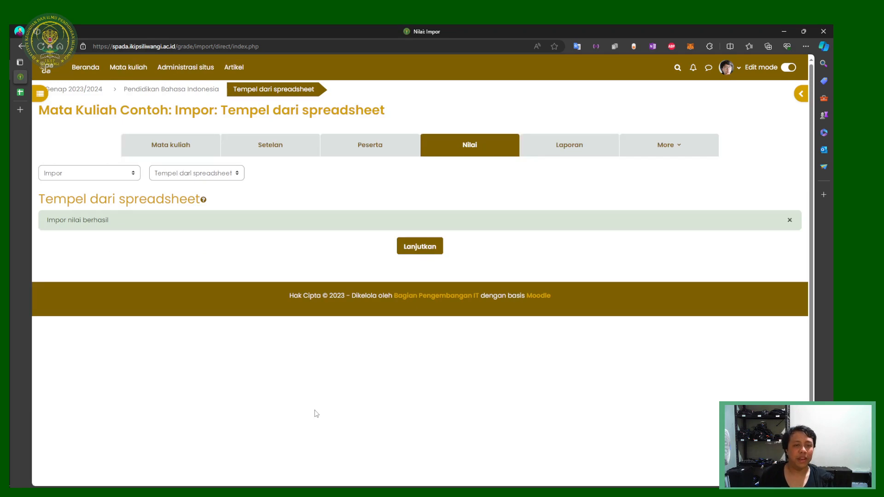
pyautogui.click(411, 251)
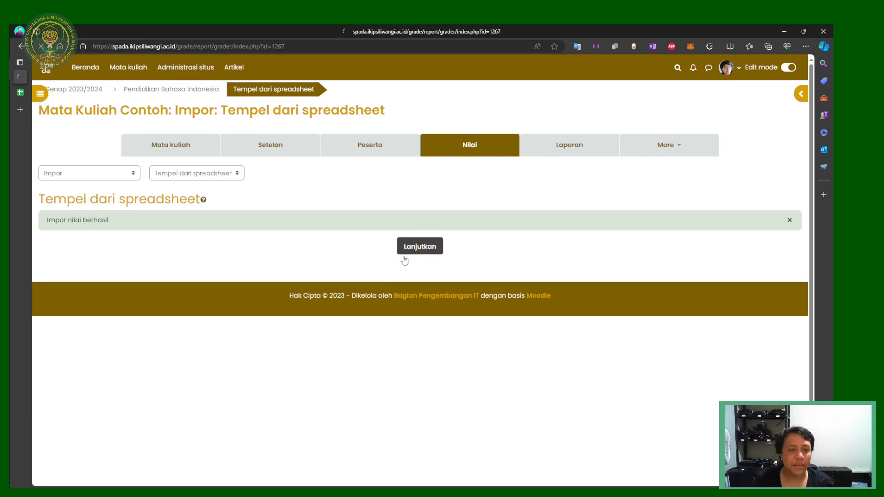
pyautogui.scroll(-3, 370, 304)
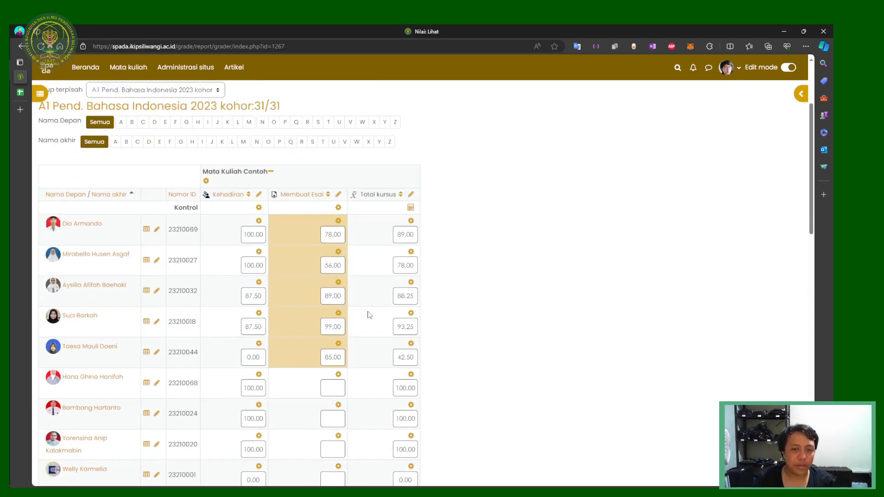
pyautogui.scroll(3, 369, 315)
pyautogui.click(20, 92)
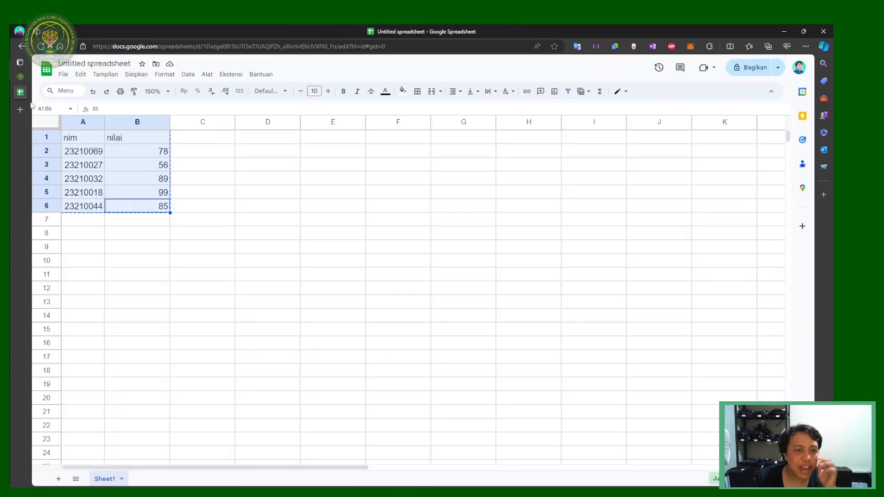
# Step: Duplicate the nim/nilai table from A1:B6 into the sheet starting at D7
pyautogui.click(179, 180)
pyautogui.moveTo(156, 210); pyautogui.dragTo(83, 153)
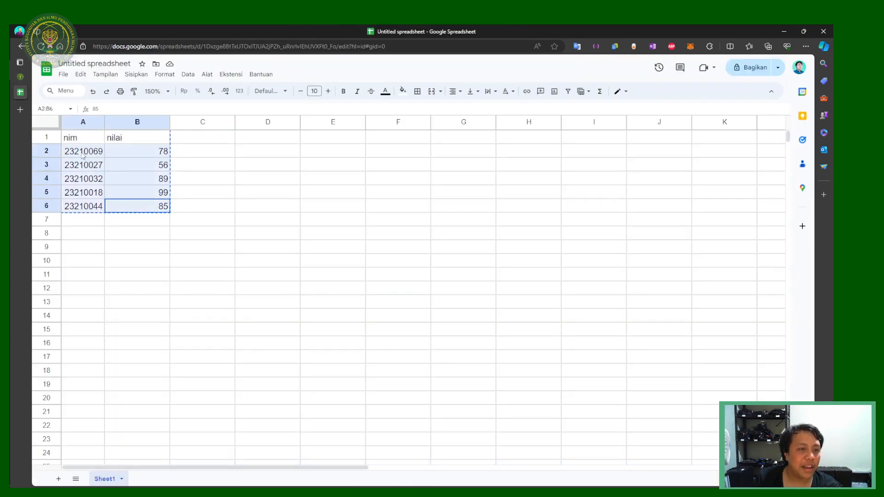
pyautogui.click(136, 193)
pyautogui.hotkey('ctrl', 'a')
pyautogui.click(276, 221)
pyautogui.hotkey('ctrl', 'v')
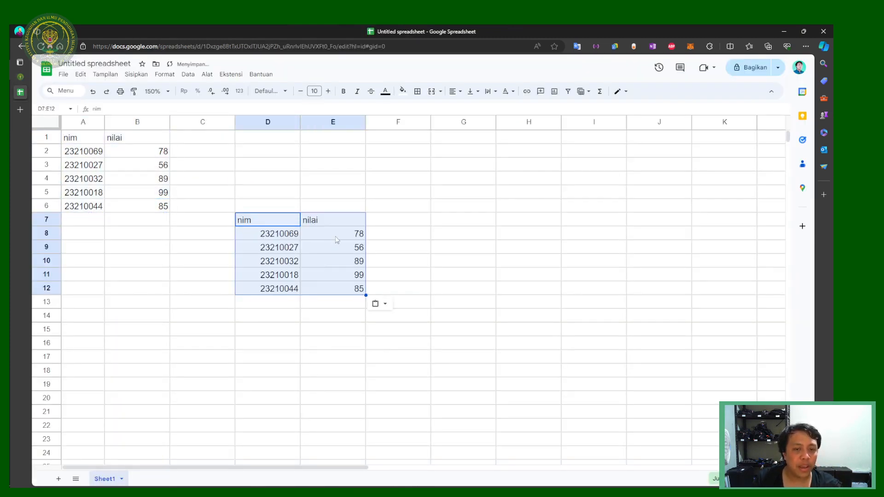
# Step: Replace the copied scores in E8:E12 with 85, 65, 78, 98 and 65
pyautogui.click(359, 236)
pyautogui.write('85')
pyautogui.press('Return')
pyautogui.write('65')
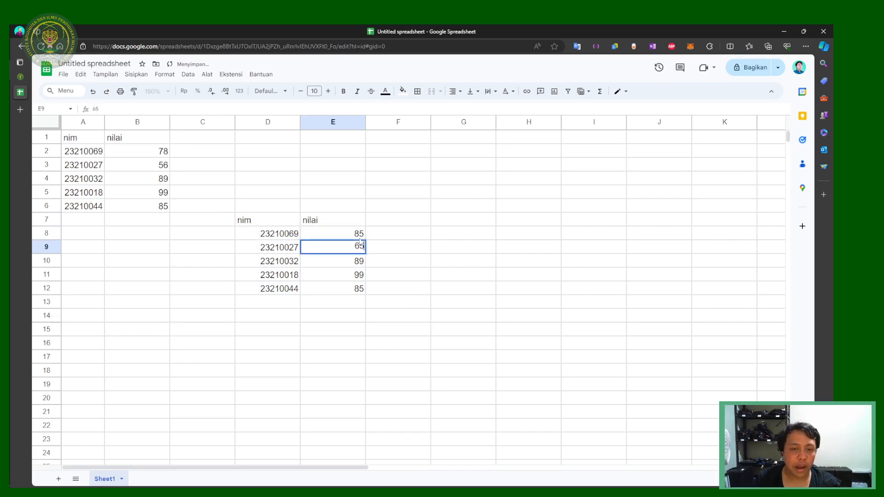
pyautogui.press('Return')
pyautogui.write('3')
pyautogui.write('78')
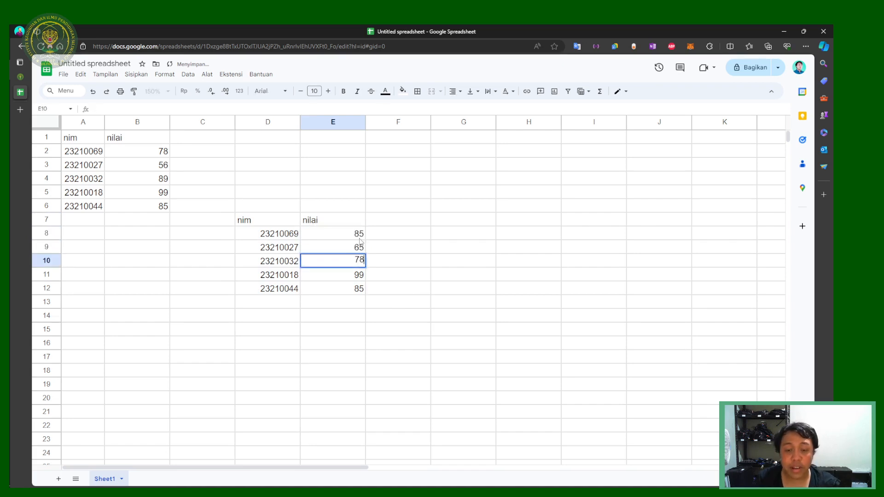
pyautogui.press('Return')
pyautogui.write('98')
pyautogui.press('Return')
pyautogui.write('15')
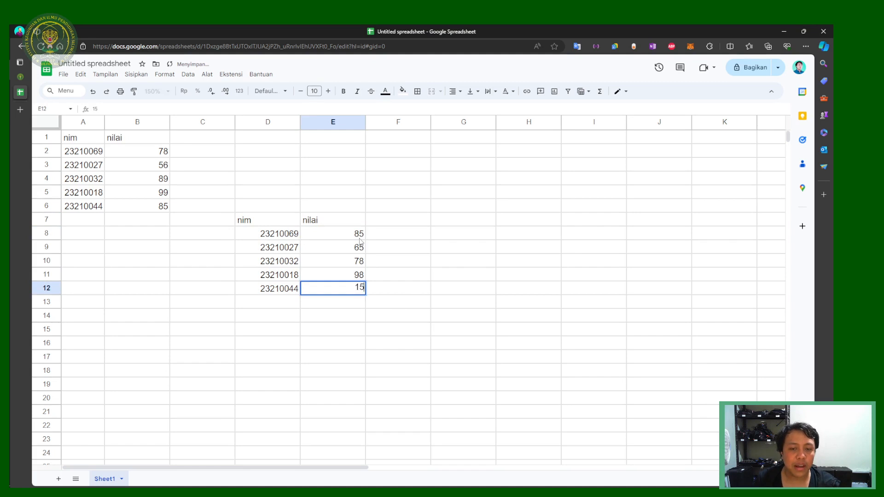
pyautogui.press('Return')
pyautogui.click(345, 289)
pyautogui.write('65')
pyautogui.press('Return')
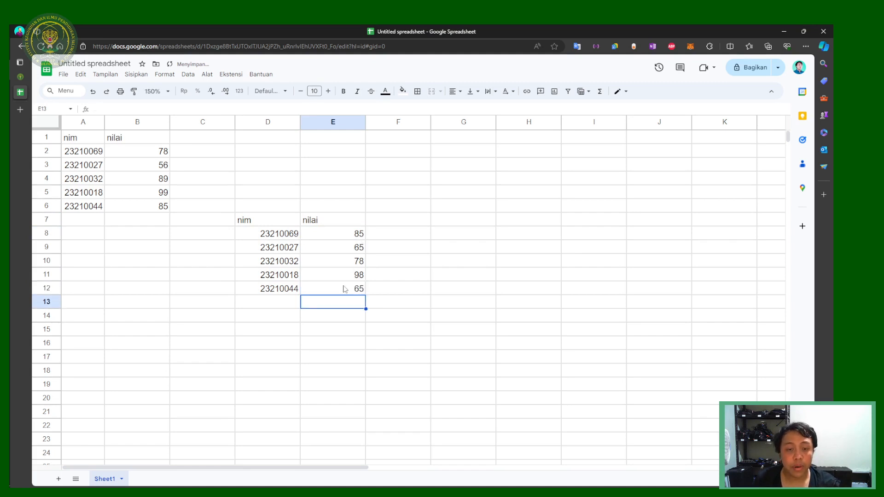
# Step: Copy the edited table D7:E12 and return to Moodle's Grader report
pyautogui.moveTo(344, 289); pyautogui.dragTo(266, 216)
pyautogui.hotkey('ctrl', 'c')
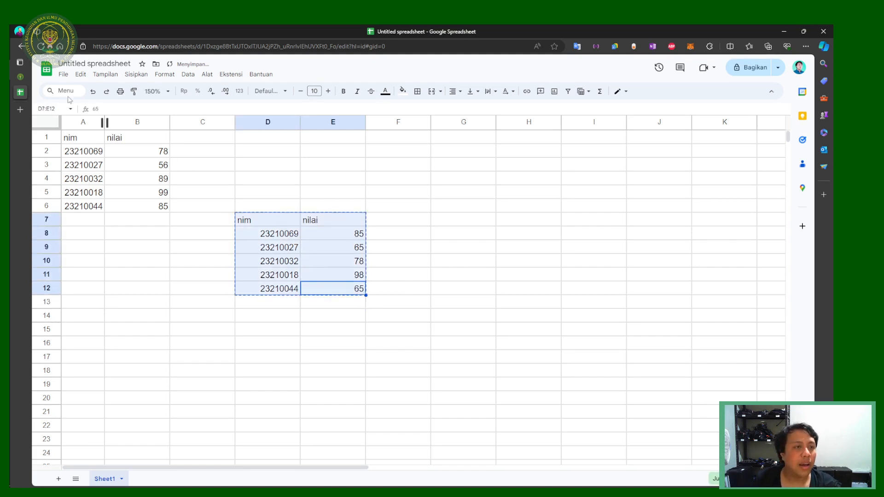
pyautogui.click(19, 77)
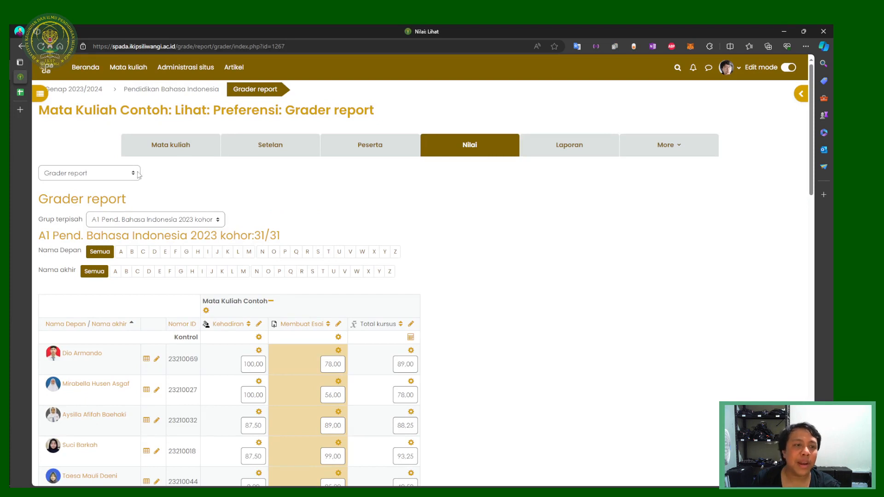
pyautogui.click(121, 174)
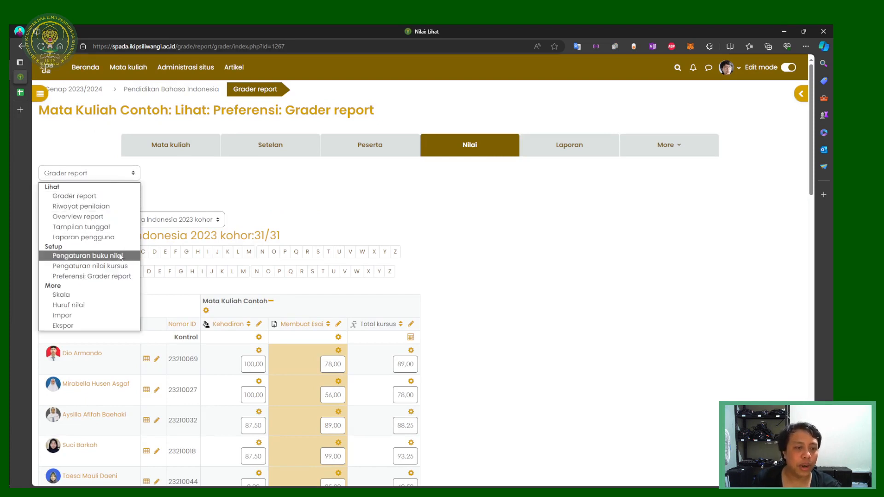
# Step: Paste the copied D7:E12 table into Impor's Tempel dari spreadsheet Data field and upload it
pyautogui.click(78, 316)
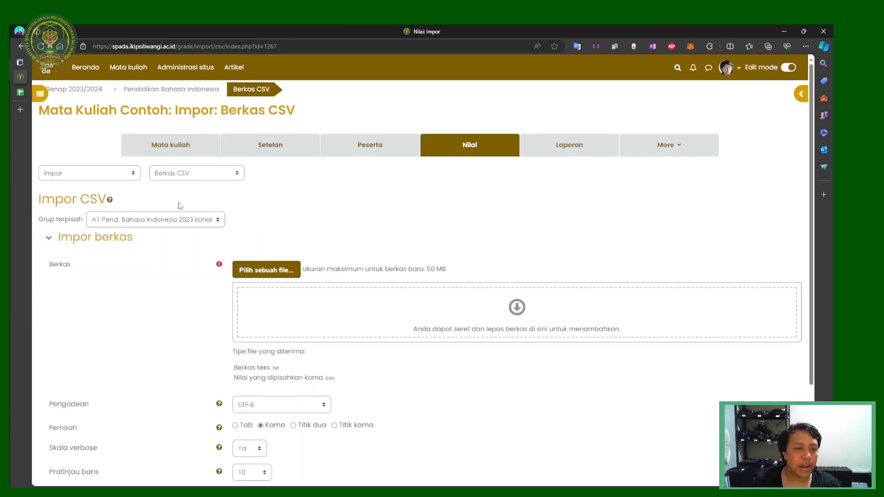
pyautogui.click(196, 177)
pyautogui.click(193, 197)
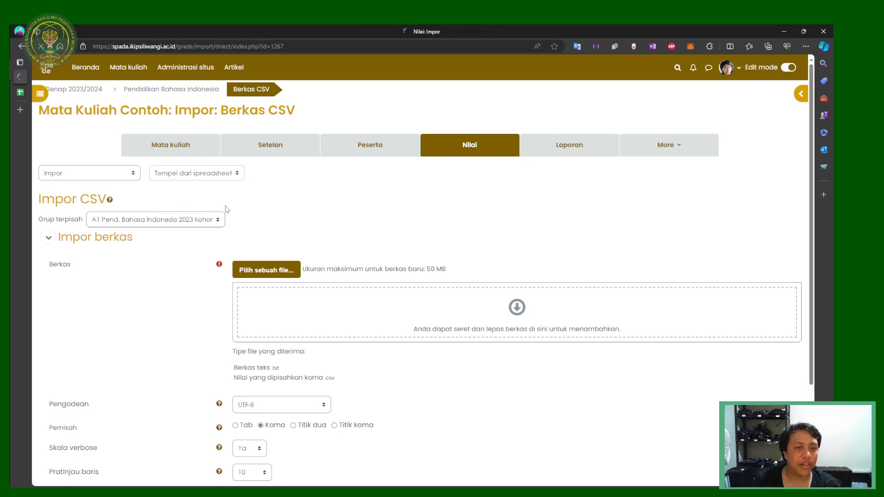
pyautogui.hotkey('ctrl', 'v')
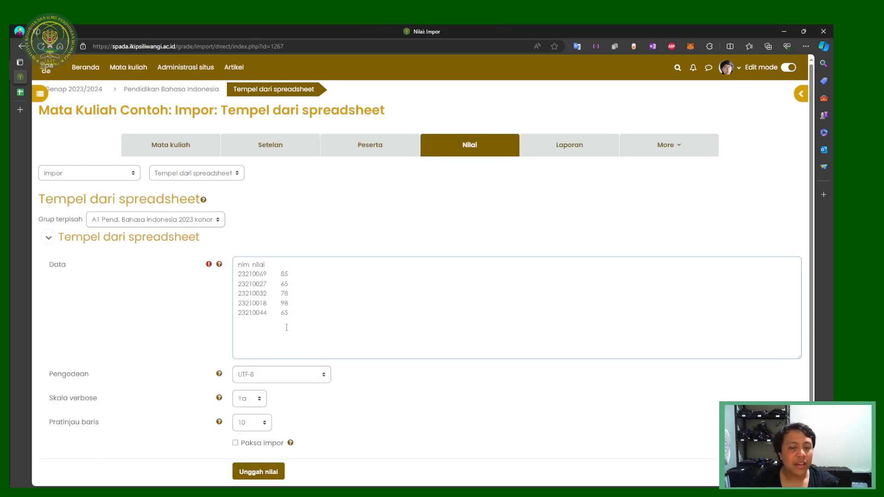
pyautogui.click(268, 473)
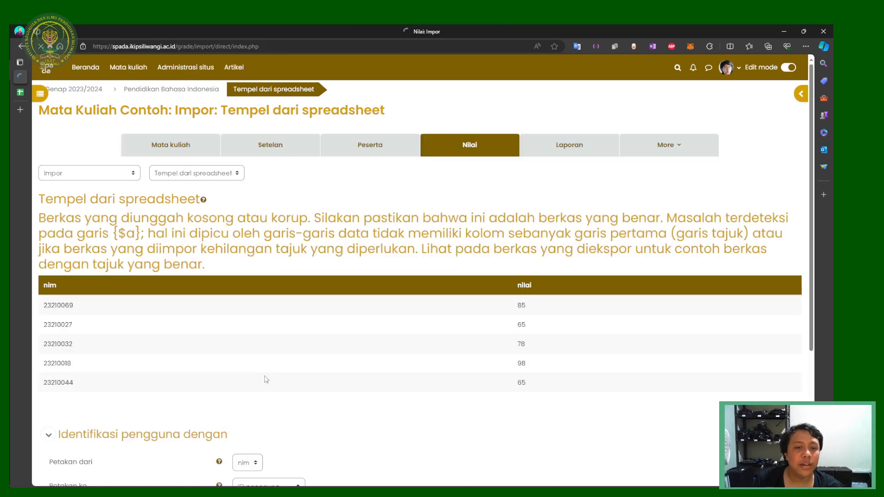
# Step: Map nim to Nomor ID and nilai to a new grade item, then upload the grades
pyautogui.scroll(-4, 298, 313)
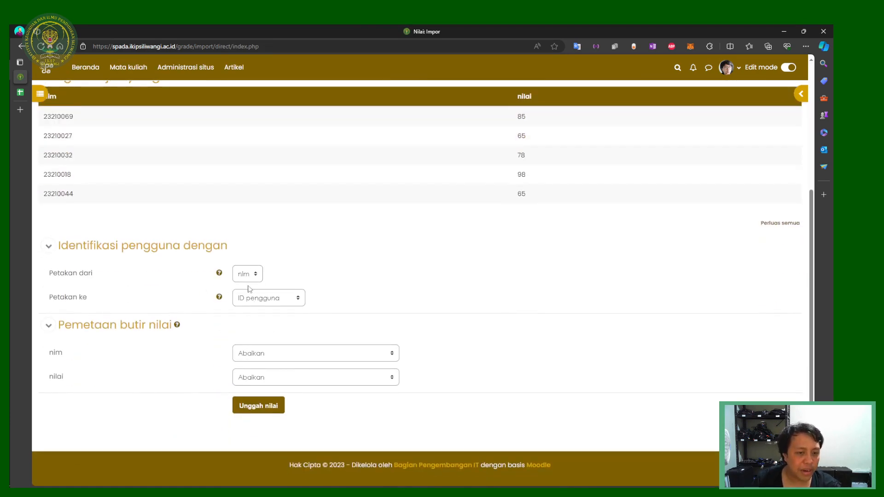
pyautogui.click(261, 273)
pyautogui.click(250, 289)
pyautogui.click(290, 298)
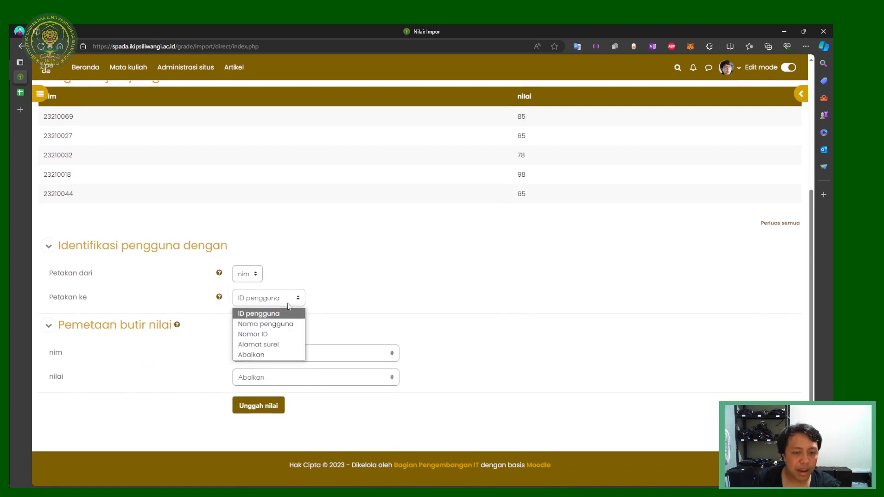
pyautogui.click(282, 333)
pyautogui.click(248, 384)
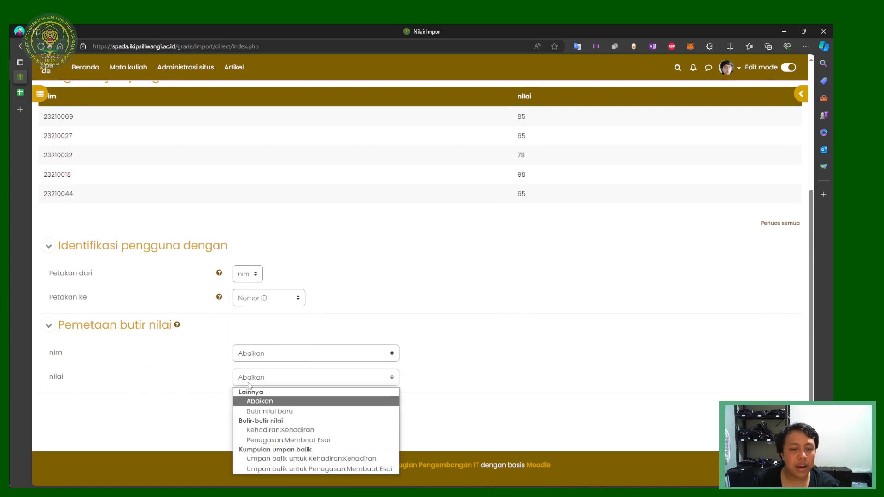
pyautogui.click(256, 412)
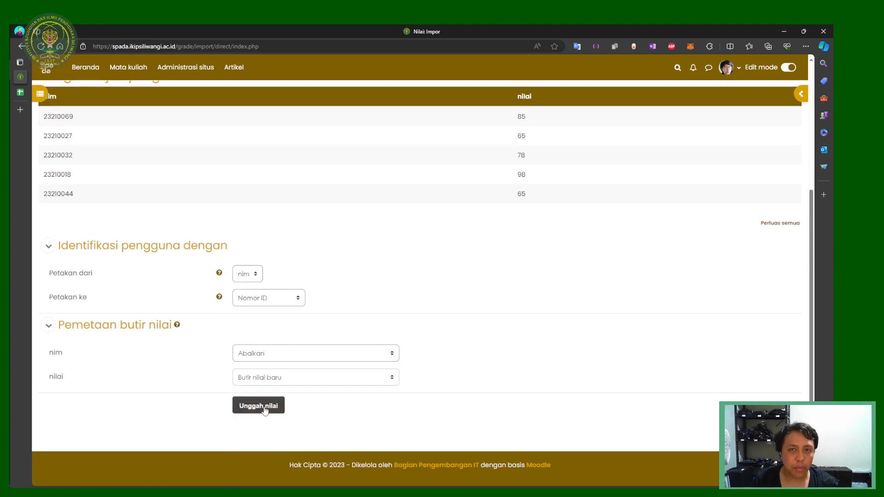
pyautogui.click(265, 409)
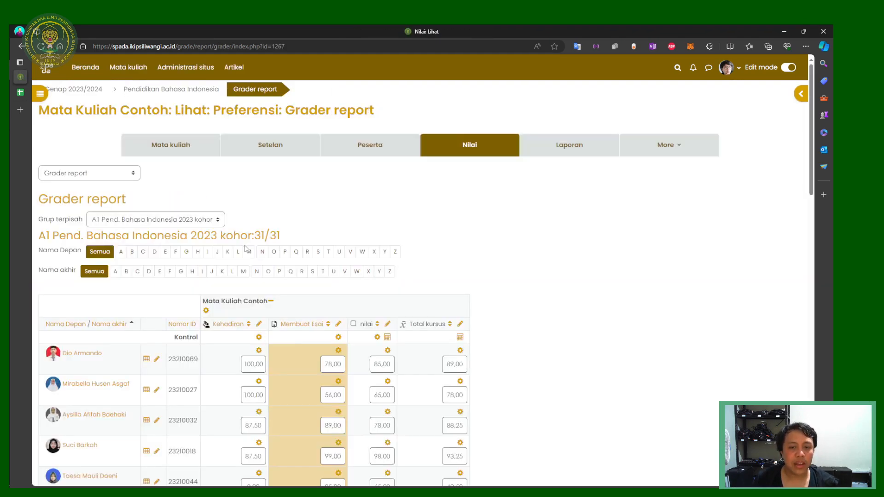
# Step: Scroll the Grader report and highlight the first student's course total 89.00 and nilai 85.00
pyautogui.scroll(-1, 329, 289)
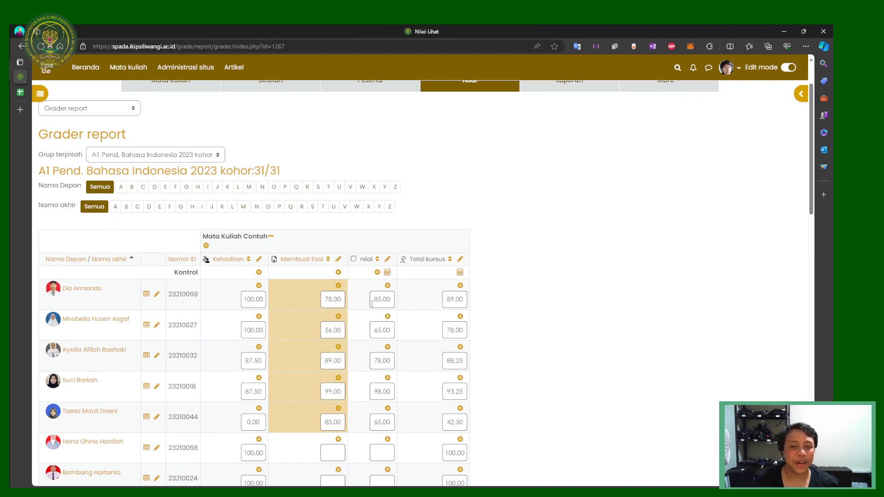
pyautogui.scroll(-1, 415, 315)
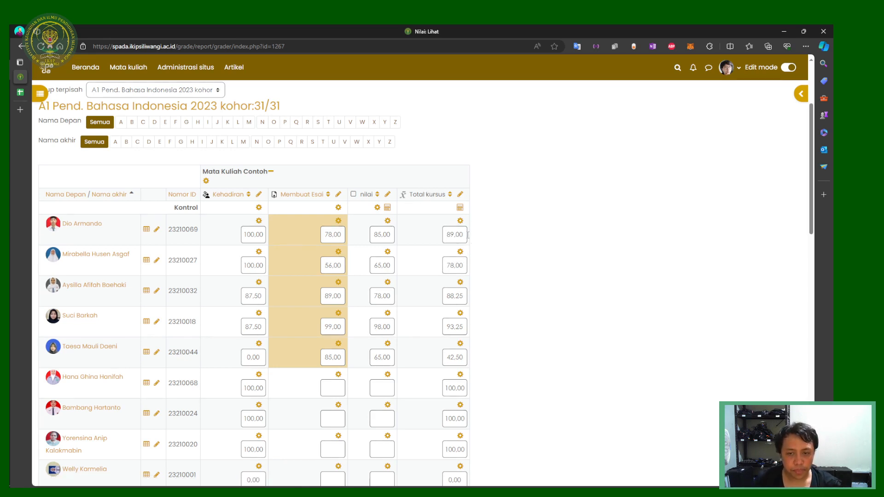
pyautogui.moveTo(464, 234); pyautogui.dragTo(442, 236)
pyautogui.click(527, 245)
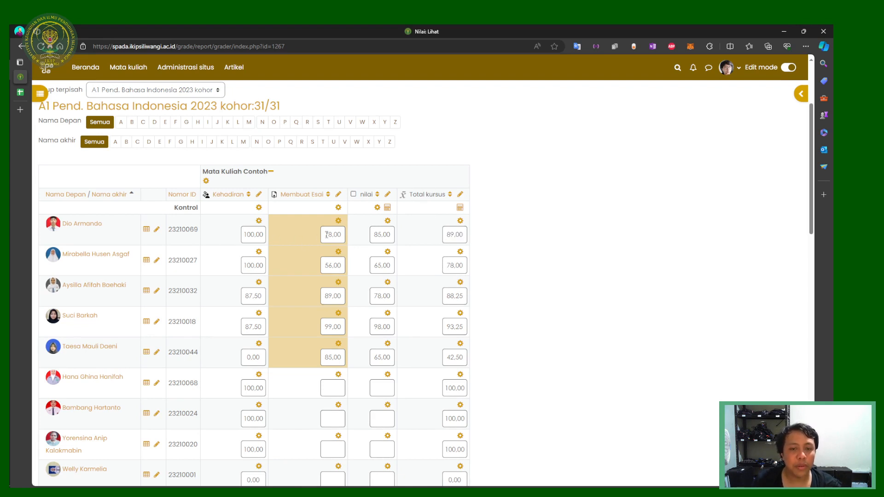
pyautogui.moveTo(373, 236); pyautogui.dragTo(417, 236)
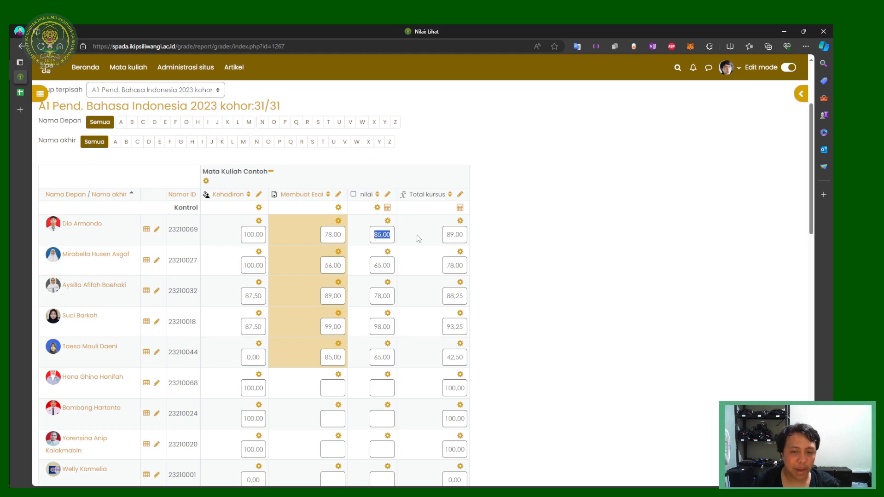
pyautogui.click(482, 243)
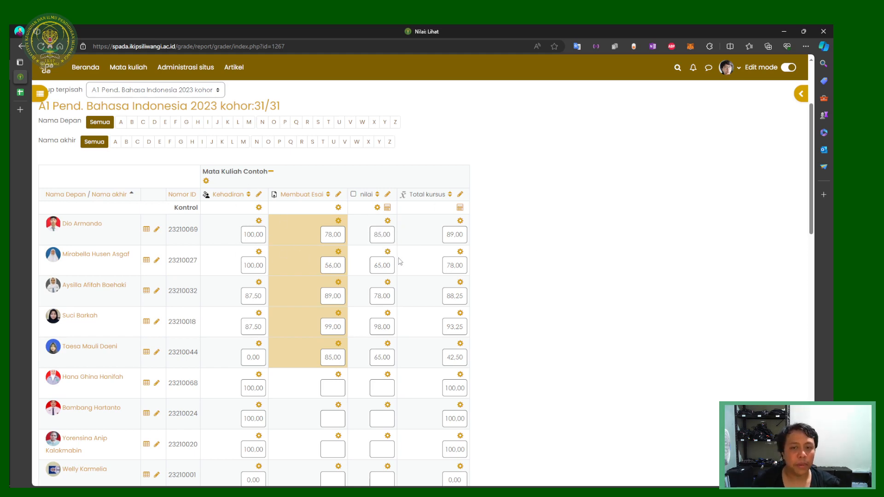
# Step: Highlight the first student's Kehadiran score 100.00, then bring up the gradebook pages list
pyautogui.scroll(3, 401, 256)
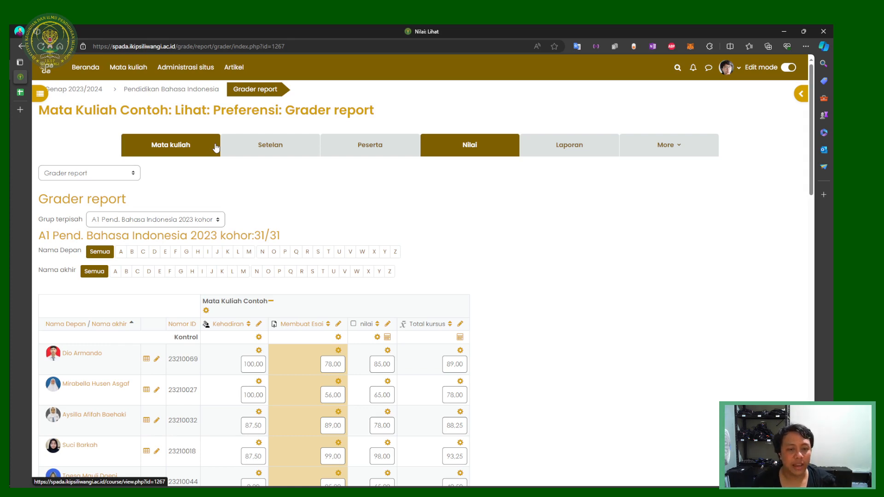
pyautogui.scroll(-3, 519, 262)
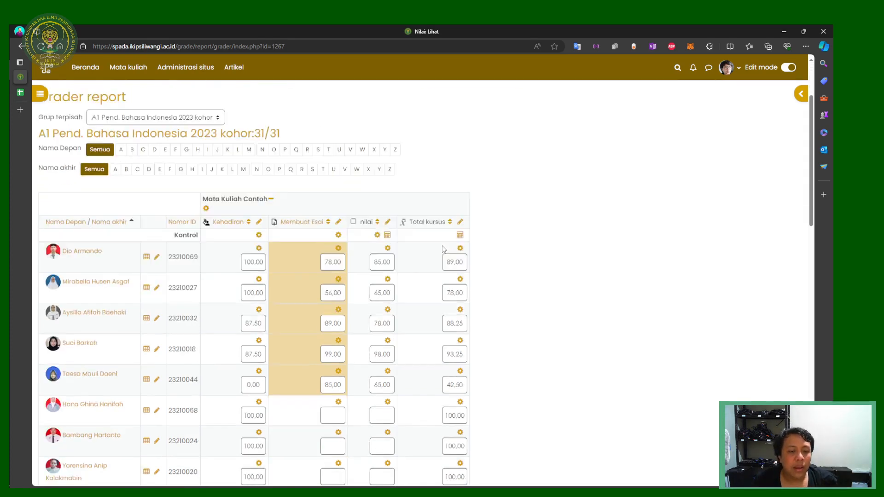
pyautogui.scroll(-15, 217, 223)
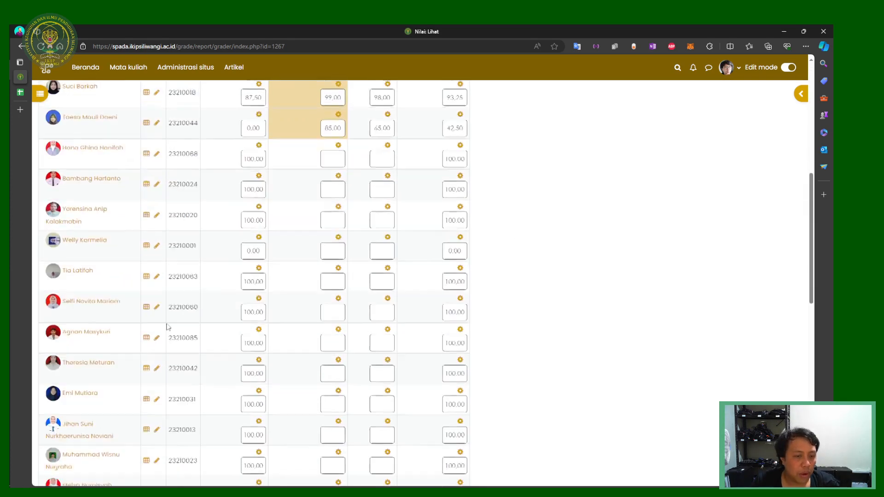
pyautogui.scroll(20, 183, 311)
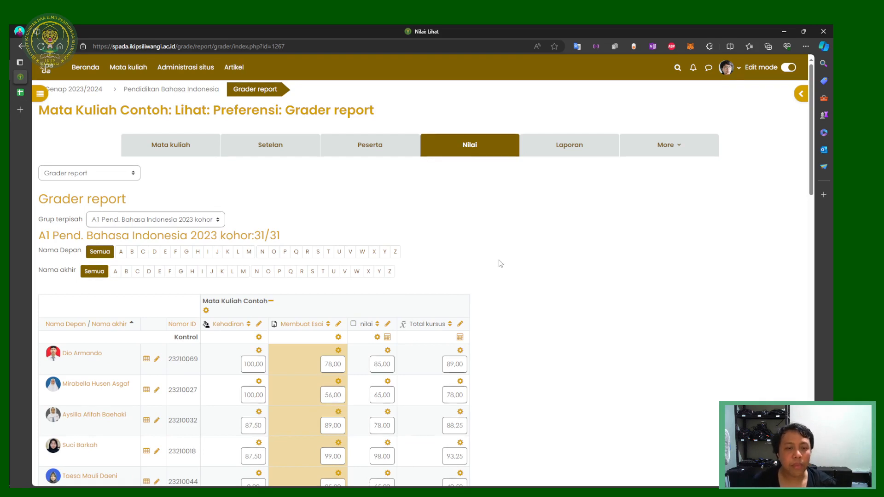
pyautogui.scroll(-3, 499, 274)
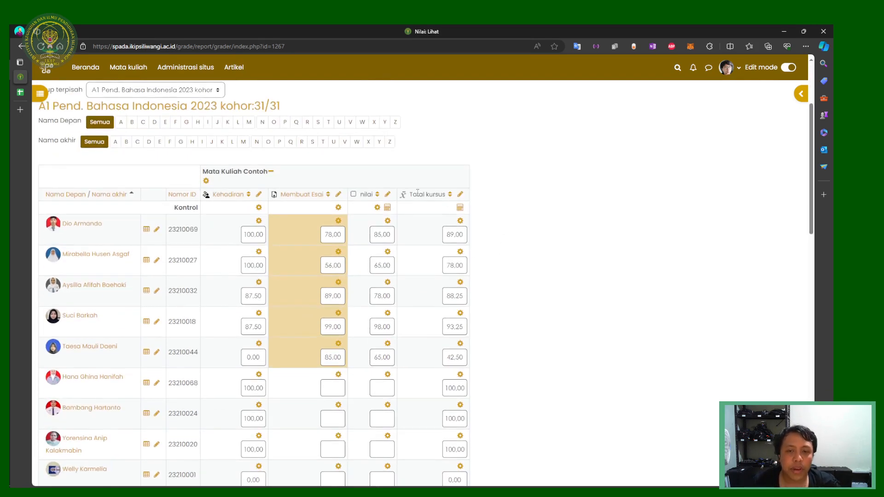
pyautogui.doubleClick(247, 235)
pyautogui.click(511, 248)
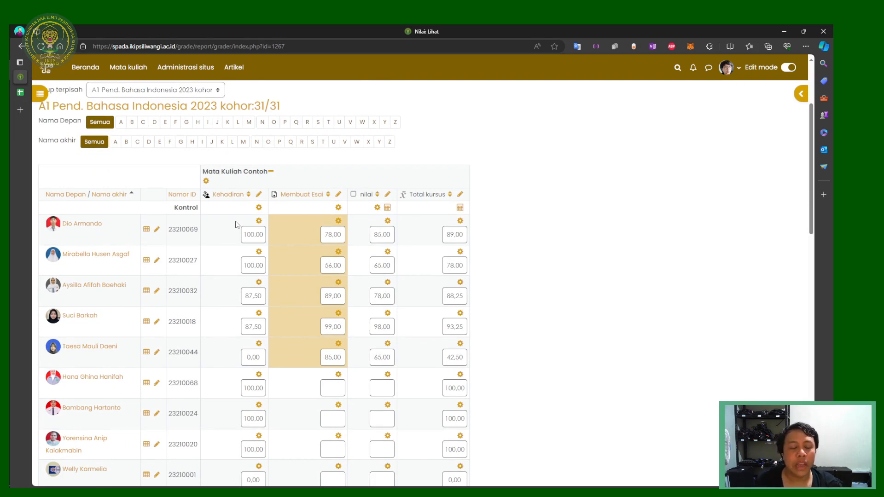
pyautogui.scroll(3, 460, 208)
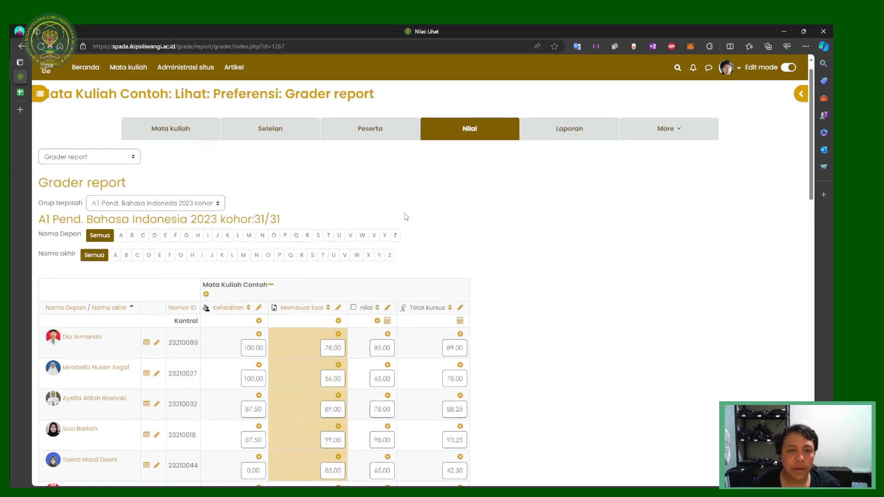
pyautogui.click(108, 178)
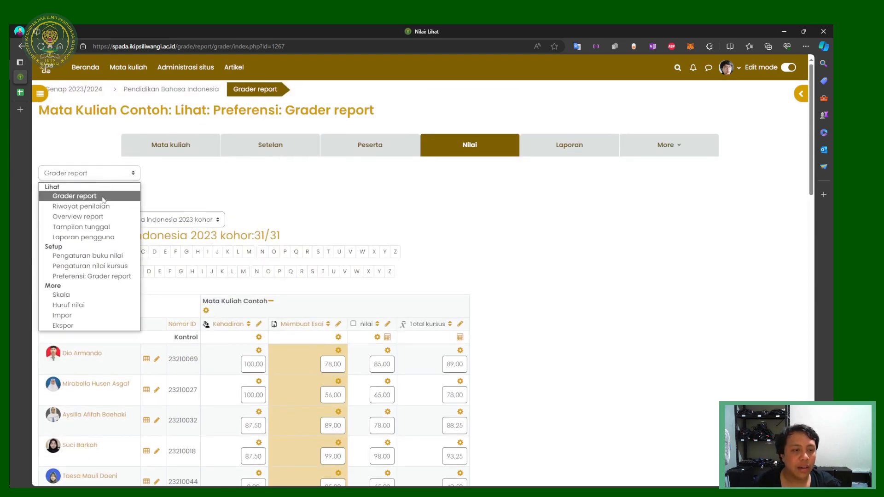
pyautogui.click(109, 260)
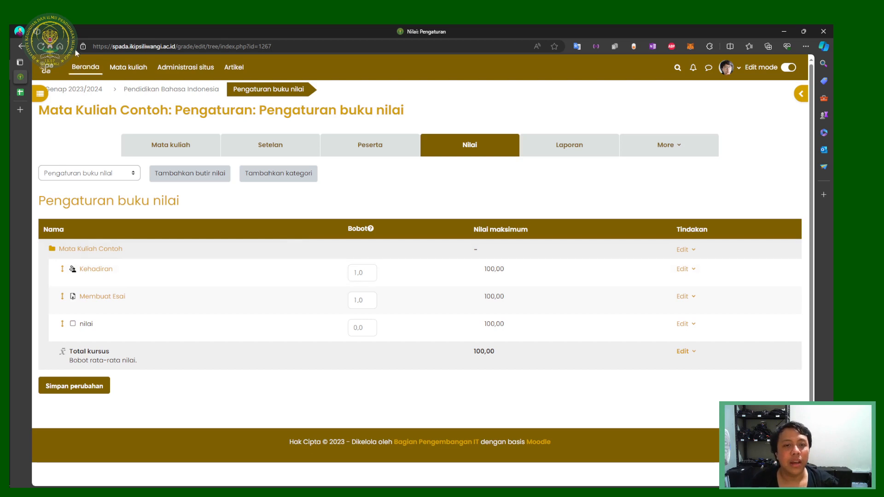
pyautogui.click(22, 46)
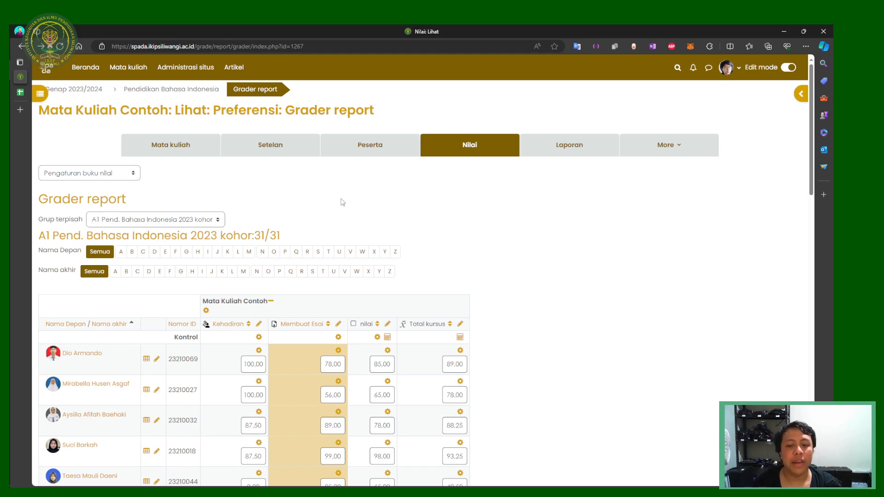
# Step: Scroll the Grader report, then open and close the gradebook pages list
pyautogui.scroll(-3, 343, 202)
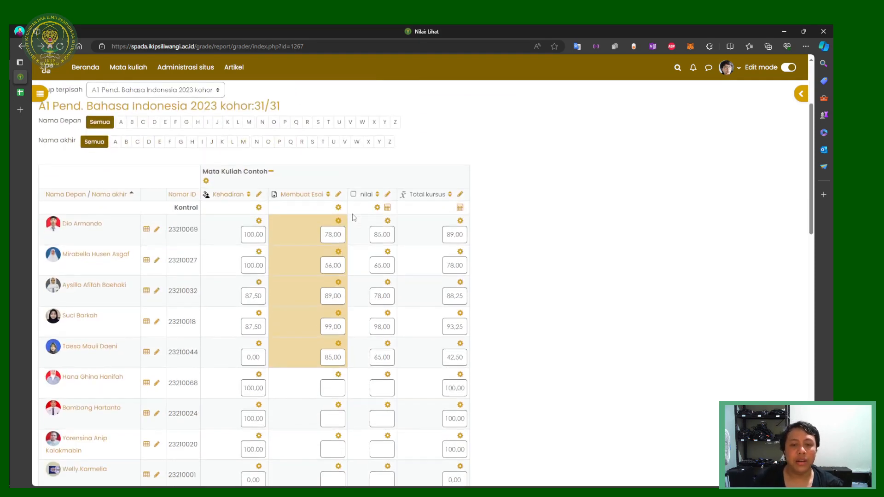
pyautogui.scroll(3, 478, 261)
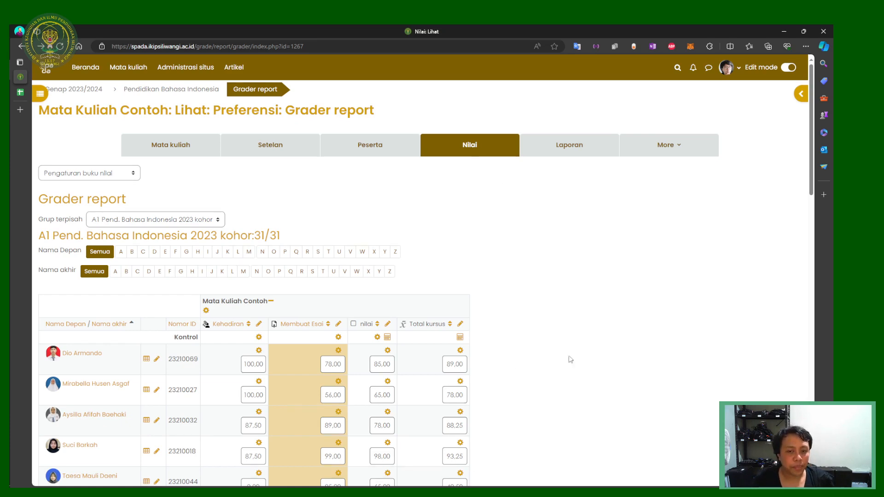
pyautogui.scroll(-1, 517, 346)
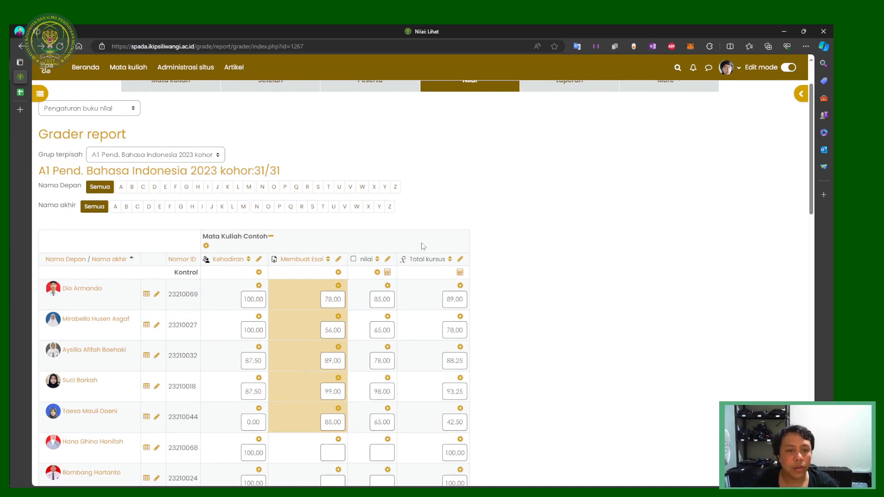
pyautogui.scroll(1, 417, 220)
pyautogui.click(133, 177)
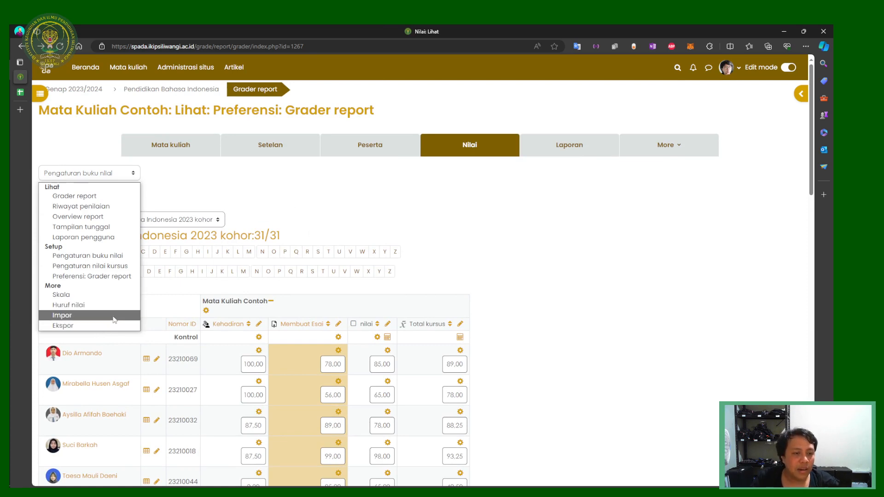
pyautogui.click(331, 254)
# Step: Visit the Genap 2023/2024 category, go back, then open Pendidikan Bahasa Indonesia
pyautogui.click(98, 90)
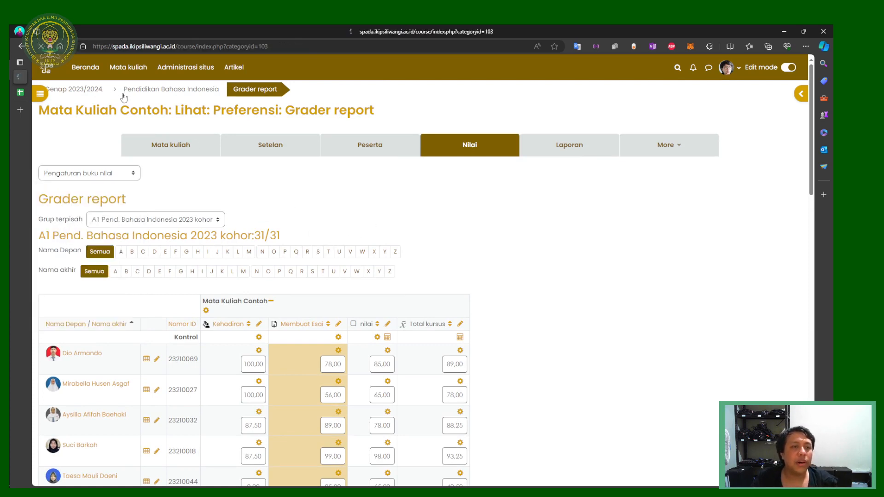
pyautogui.click(20, 44)
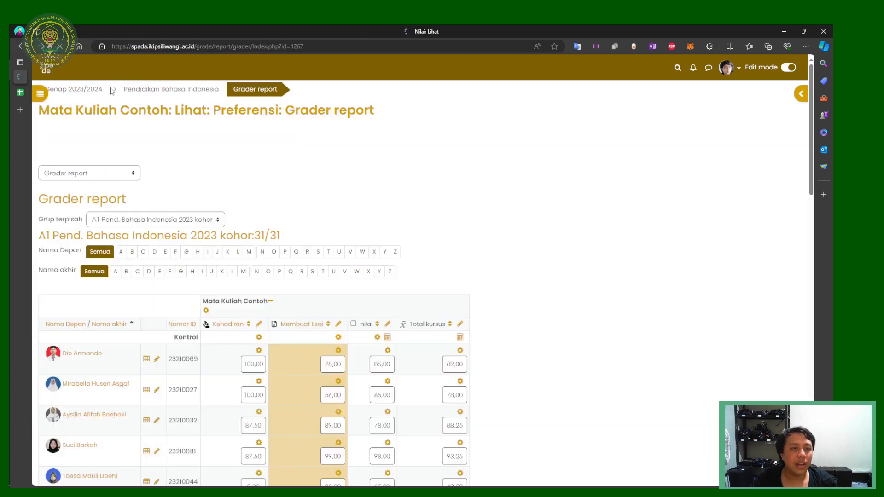
pyautogui.click(169, 91)
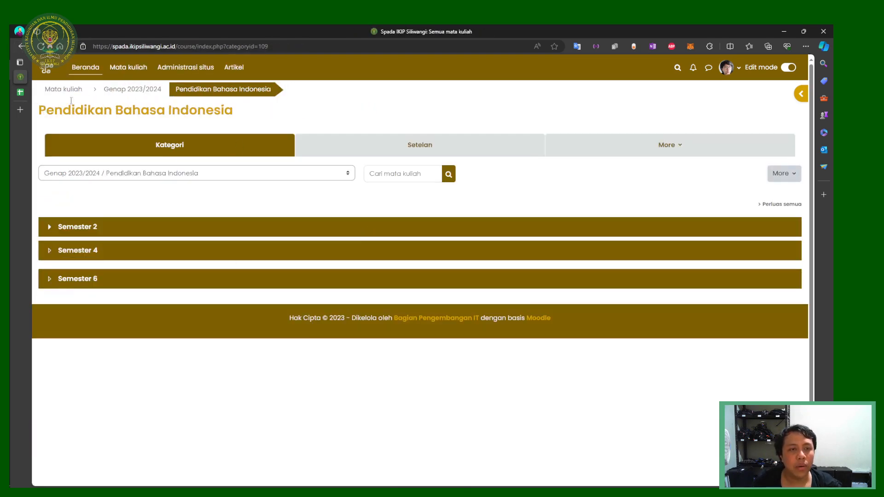
# Step: Go back to the Grader report and open the Mata Kuliah Contoh course page
pyautogui.click(22, 46)
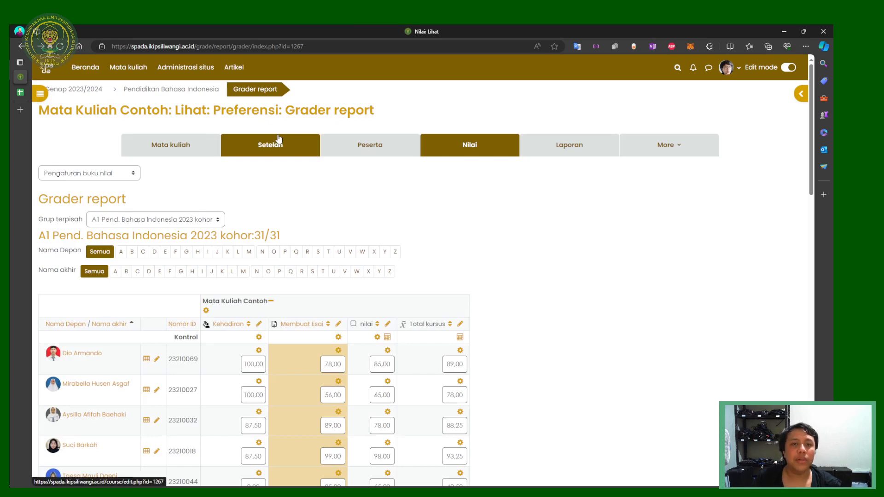
pyautogui.click(207, 144)
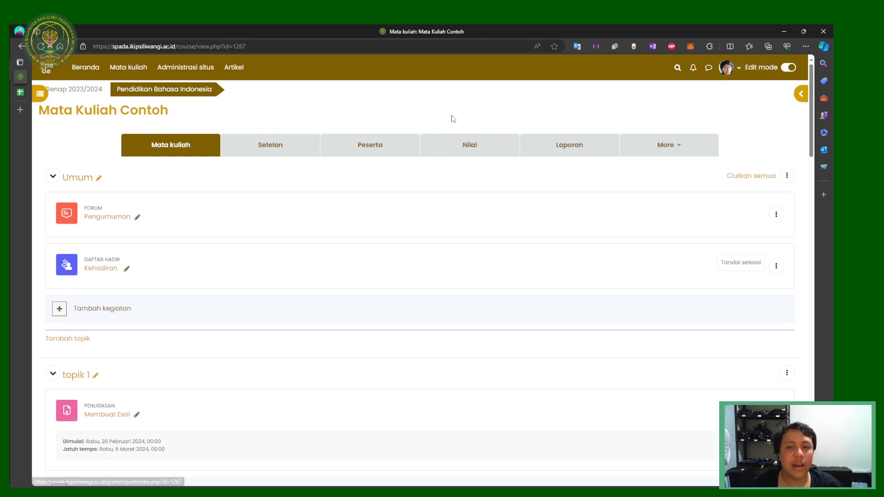
pyautogui.scroll(-4, 389, 224)
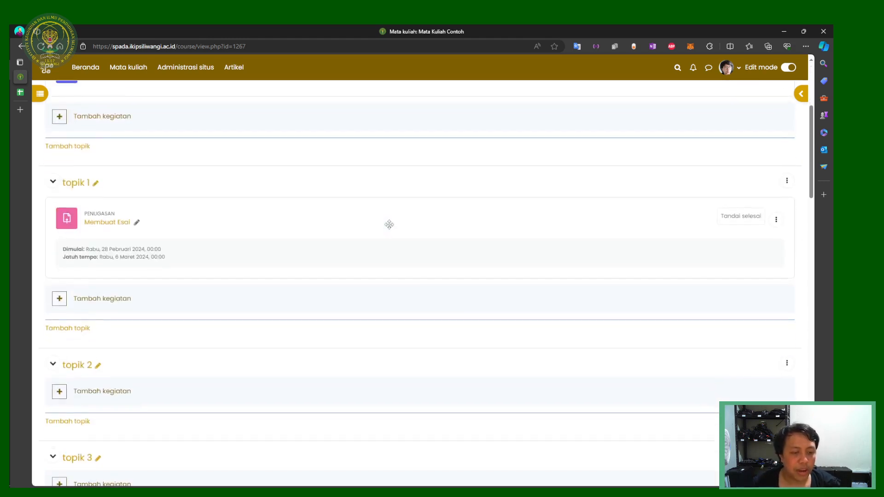
pyautogui.scroll(4, 388, 227)
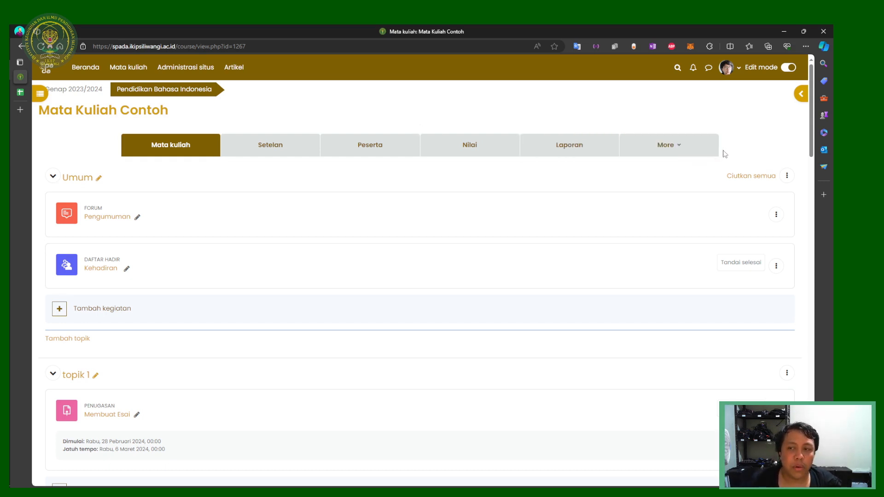
pyautogui.moveTo(720, 154); pyautogui.dragTo(166, 118)
pyautogui.click(411, 121)
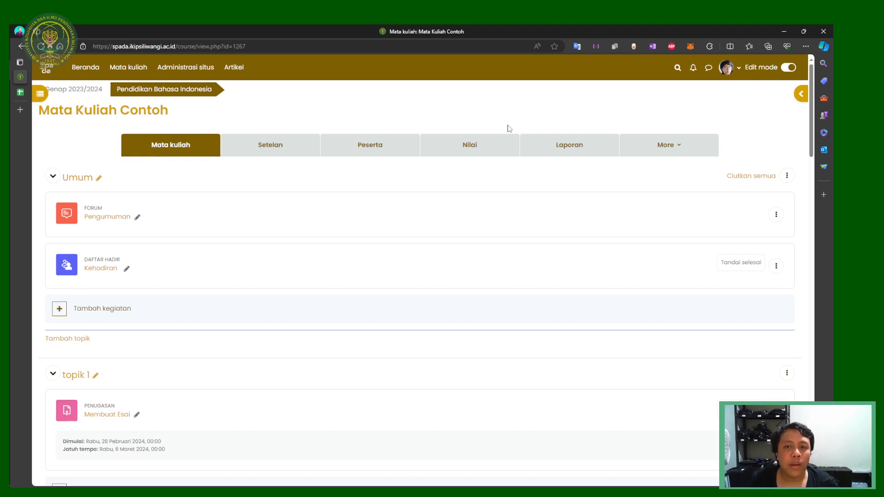
pyautogui.moveTo(750, 150); pyautogui.dragTo(46, 88)
pyautogui.rightClick(155, 53)
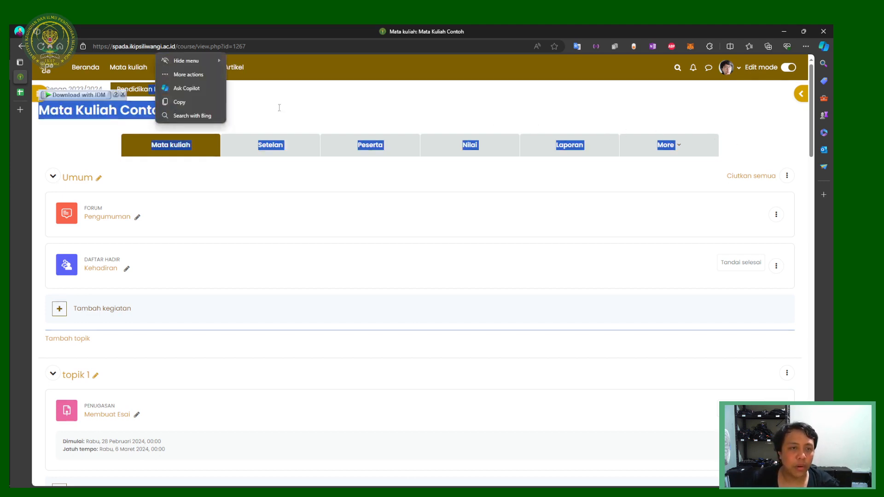
pyautogui.click(280, 111)
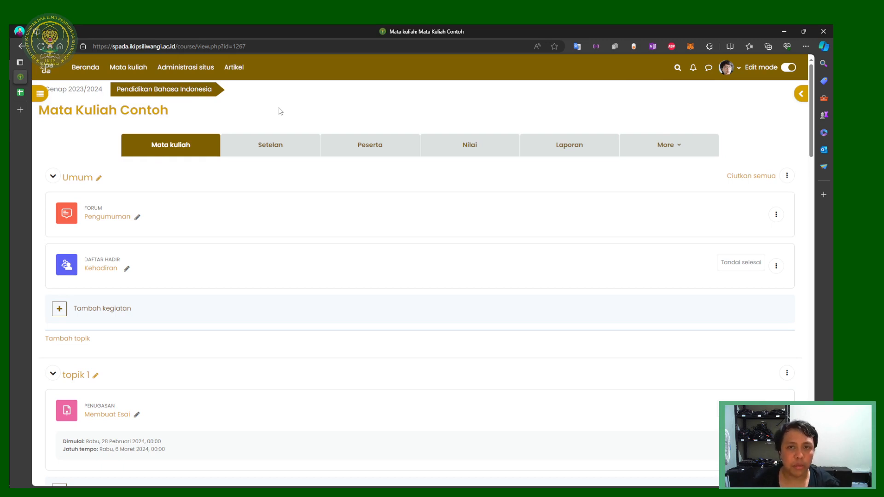